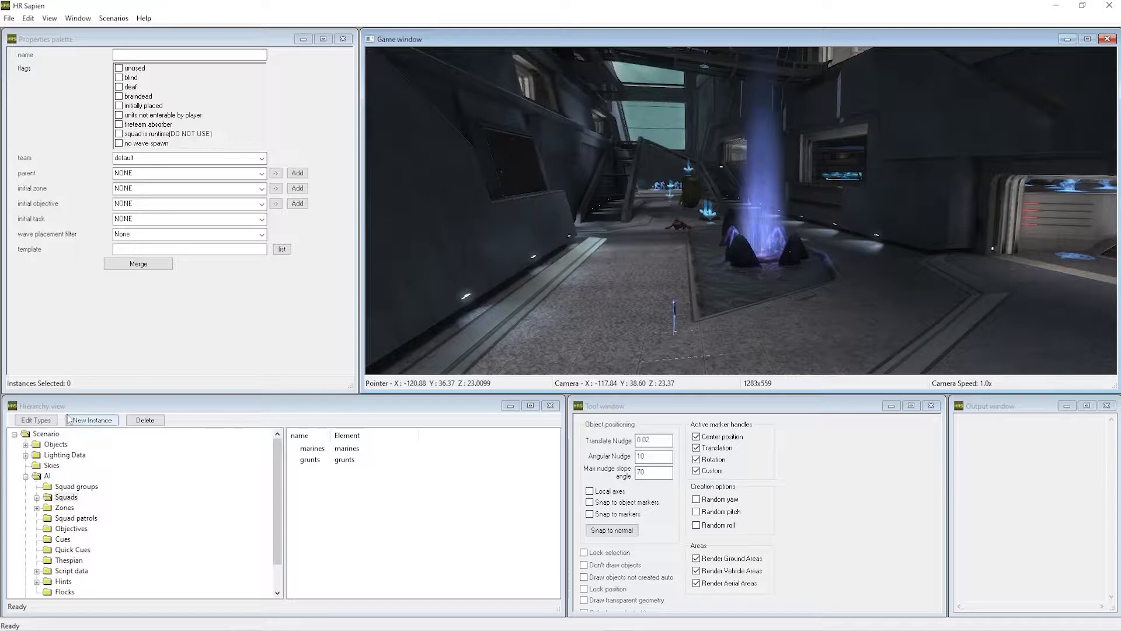
Enable the survival flag in the scenario's root properties
{"action": "left_click", "coordinate": [42, 434]}
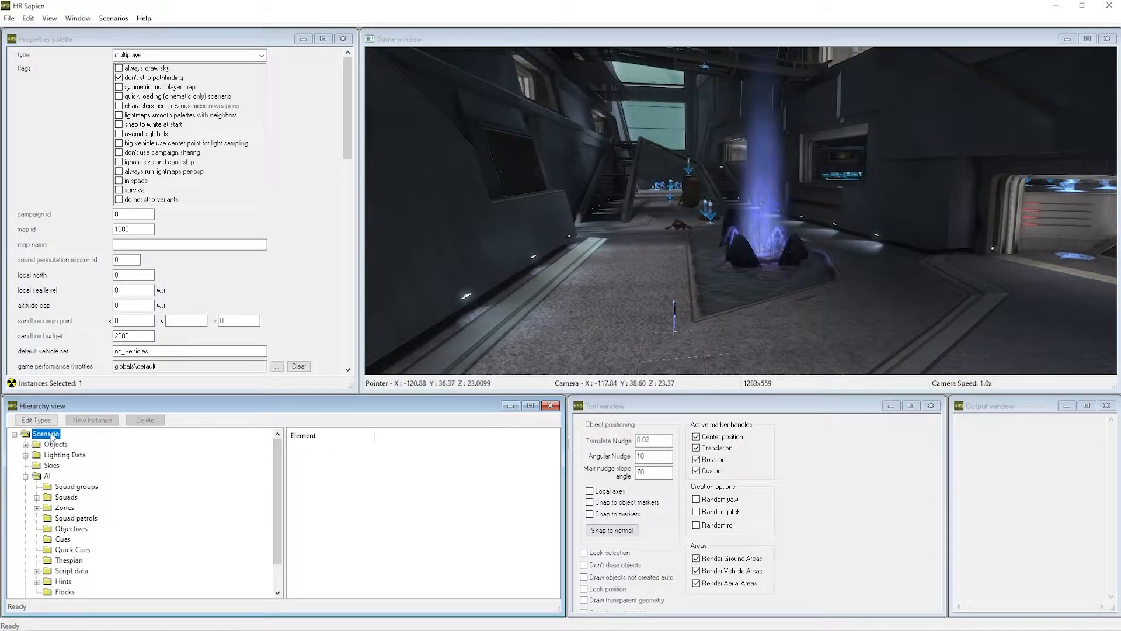
{"action": "left_click", "coordinate": [119, 190]}
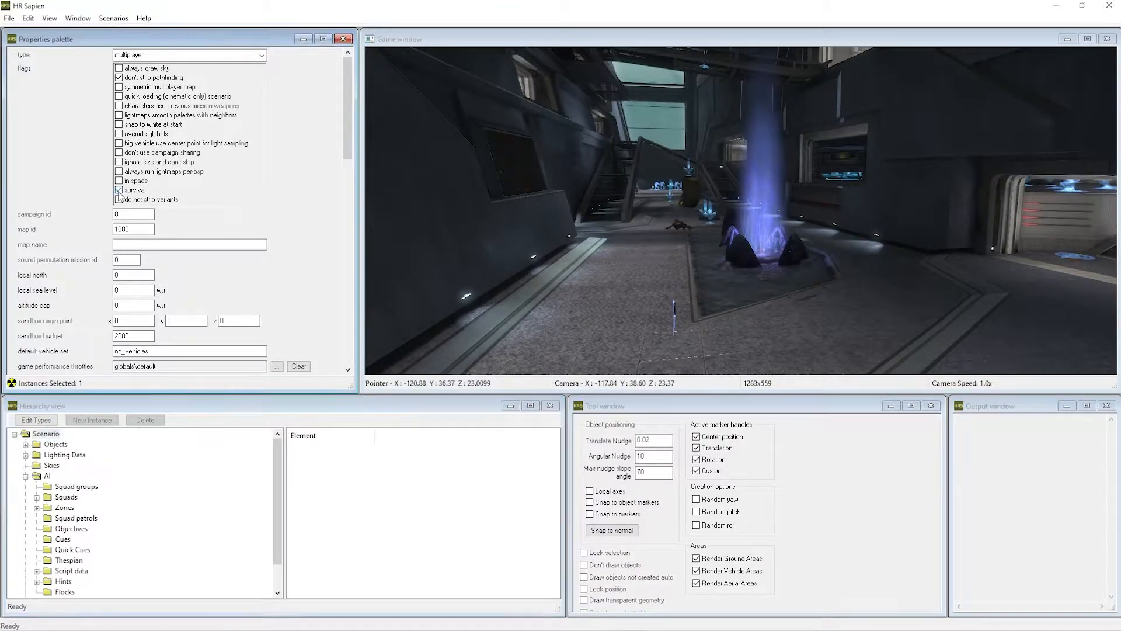
{"action": "left_click", "coordinate": [45, 433]}
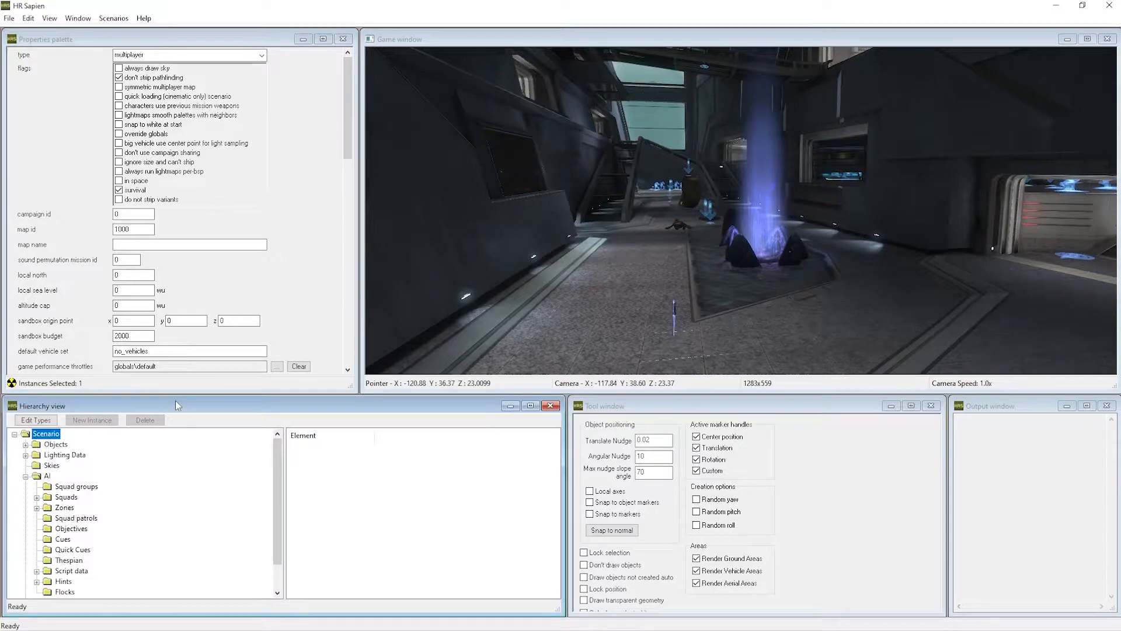
Set the scenario type to solo and save the scenario
{"action": "left_click", "coordinate": [176, 56]}
{"action": "left_click", "coordinate": [176, 67]}
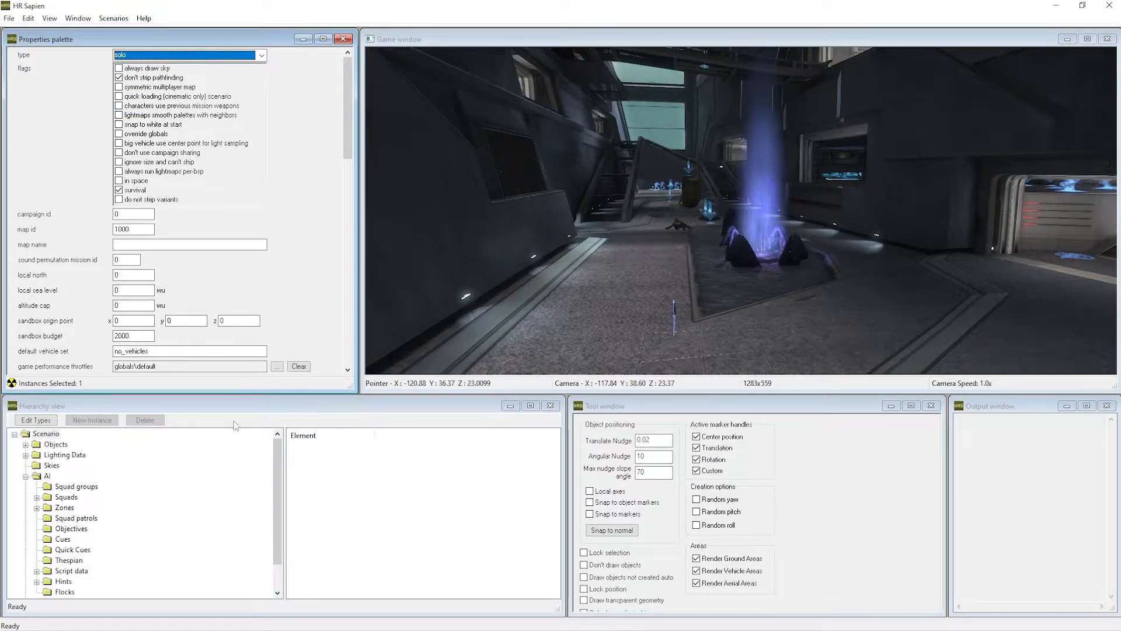
{"action": "left_click", "coordinate": [161, 55]}
{"action": "left_click", "coordinate": [161, 66]}
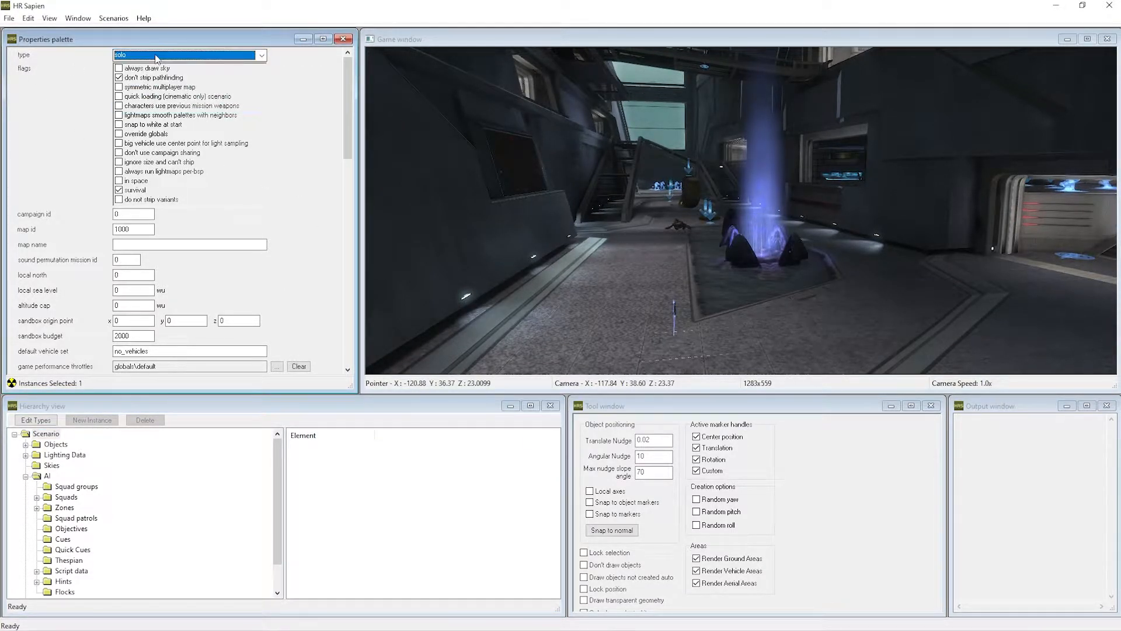
{"action": "key", "text": "ctrl+s"}
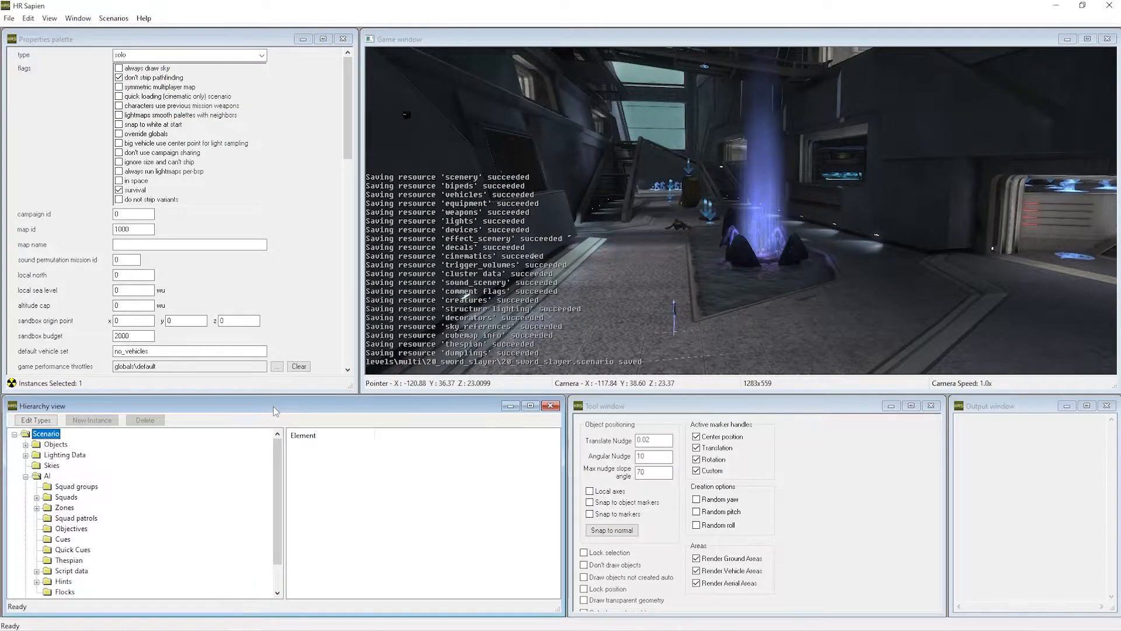
Move the existing player starting point to about X -116.09, Y 38.37, facing about -178 degrees, and enable its survival mode flag
{"action": "middle_click_drag", "start_coordinate": [537, 263], "coordinate": [538, 263]}
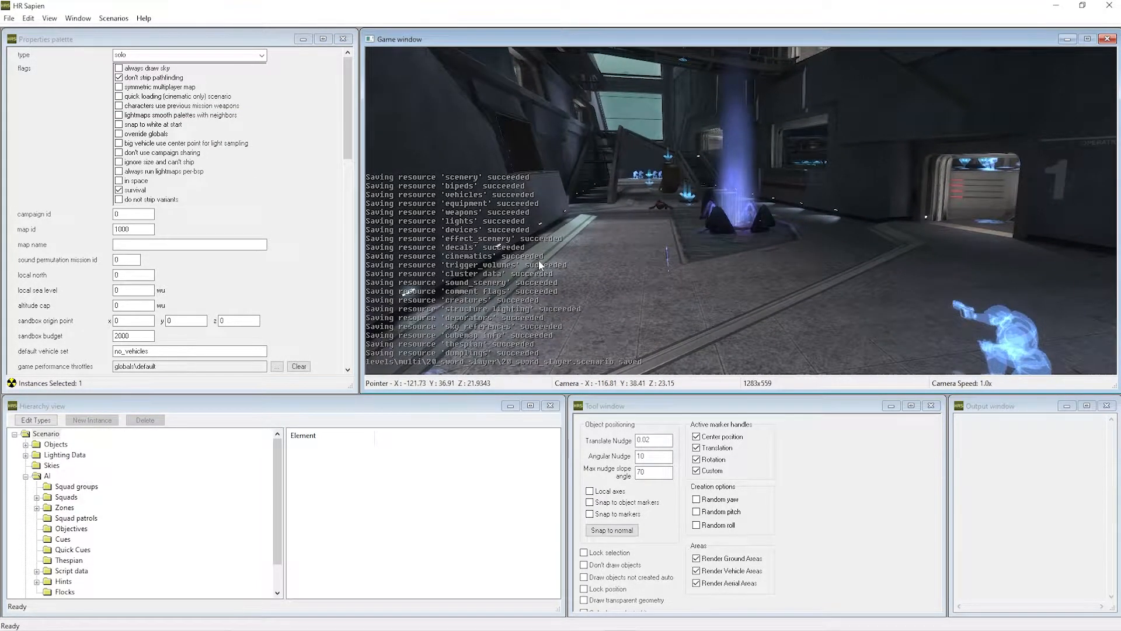
{"action": "left_click", "coordinate": [533, 495]}
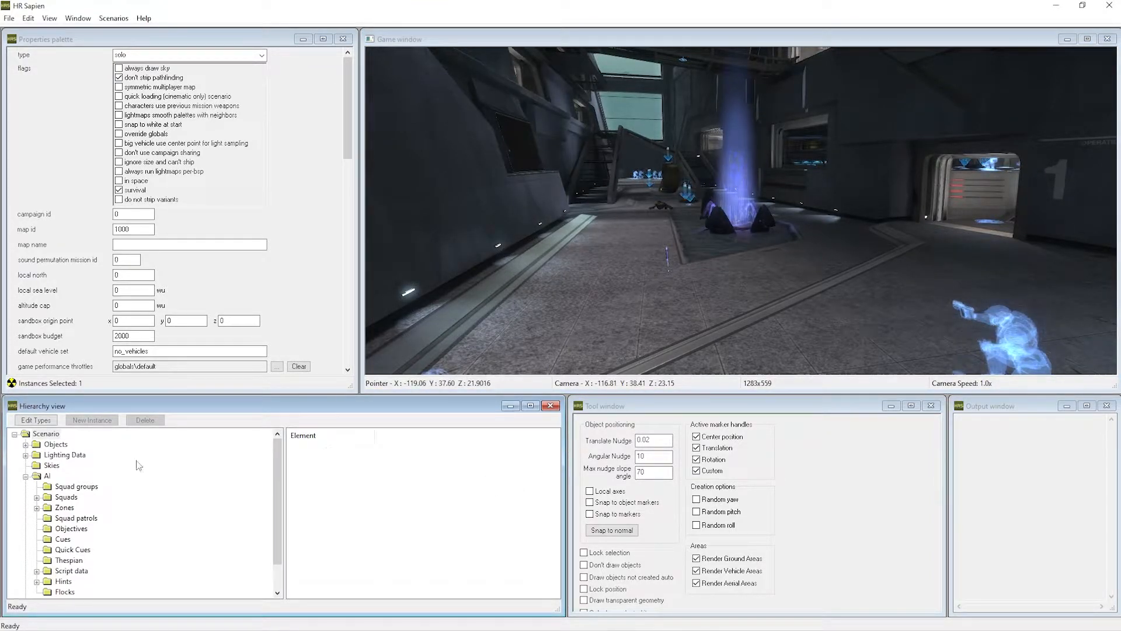
{"action": "left_click", "coordinate": [26, 476]}
{"action": "left_click", "coordinate": [26, 487]}
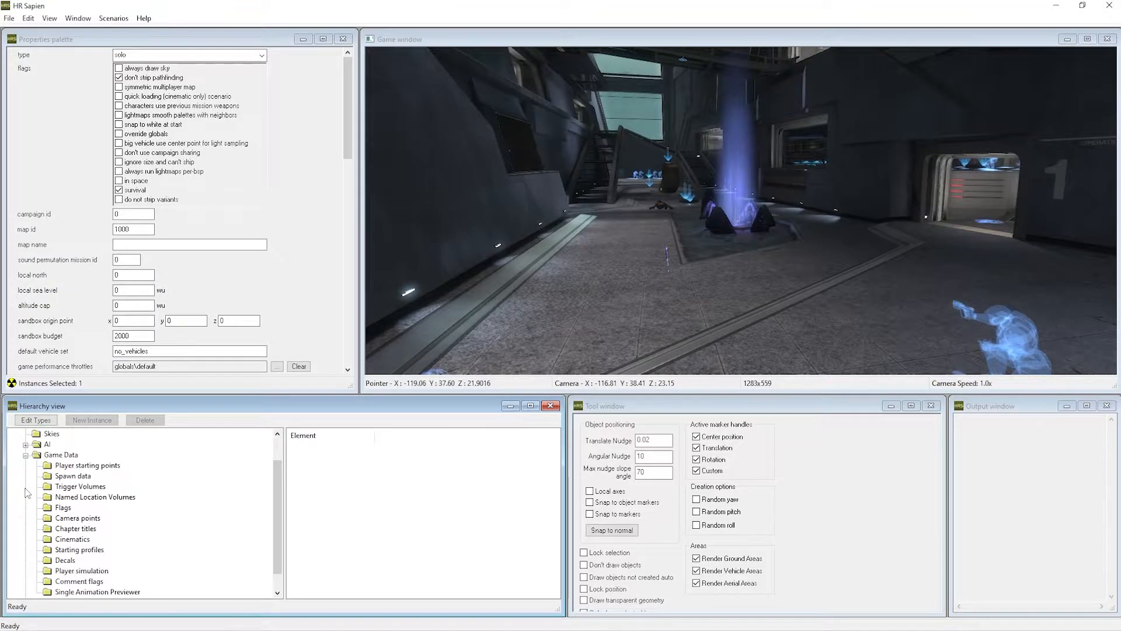
{"action": "left_click", "coordinate": [87, 465]}
{"action": "left_click", "coordinate": [336, 448]}
{"action": "right_click_drag", "start_coordinate": [551, 309], "coordinate": [629, 181]}
{"action": "key", "text": "space"}
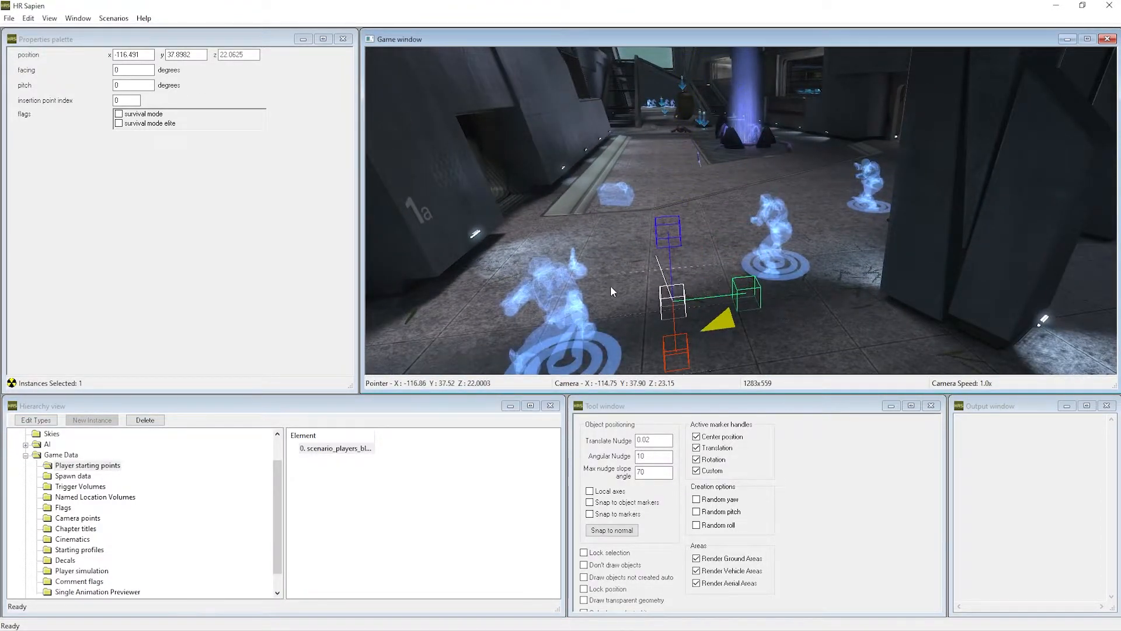
{"action": "left_click_drag", "start_coordinate": [672, 301], "coordinate": [780, 351]}
{"action": "key", "text": "a"}
{"action": "middle_click_drag", "start_coordinate": [781, 353], "coordinate": [841, 350]}
{"action": "left_click", "coordinate": [156, 116]}
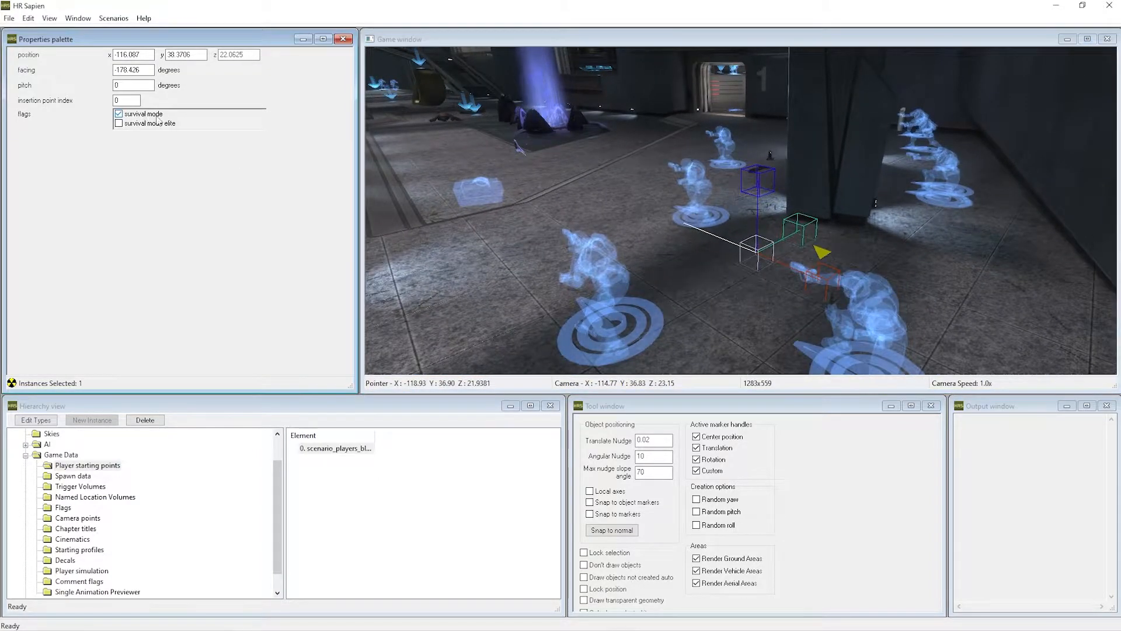
Place three more survival mode player starting points on the floor around the first one and save the scenario
{"action": "right_click", "coordinate": [910, 237]}
{"action": "right_click", "coordinate": [727, 333]}
{"action": "right_click", "coordinate": [994, 313]}
{"action": "key", "text": "ctrl+s"}
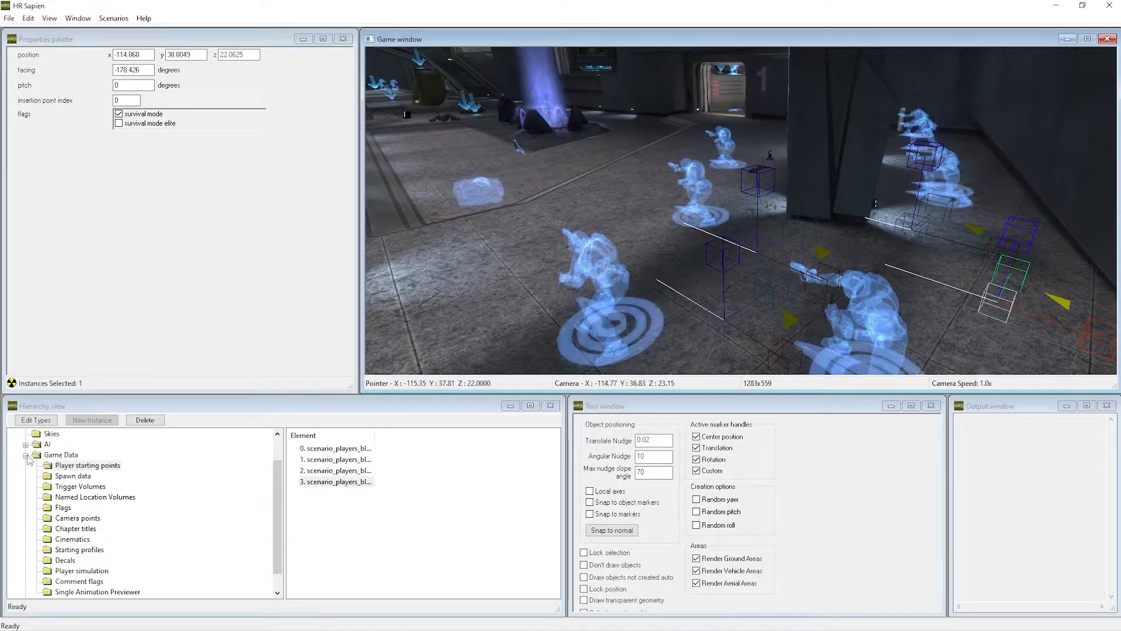
{"action": "left_click", "coordinate": [917, 316]}
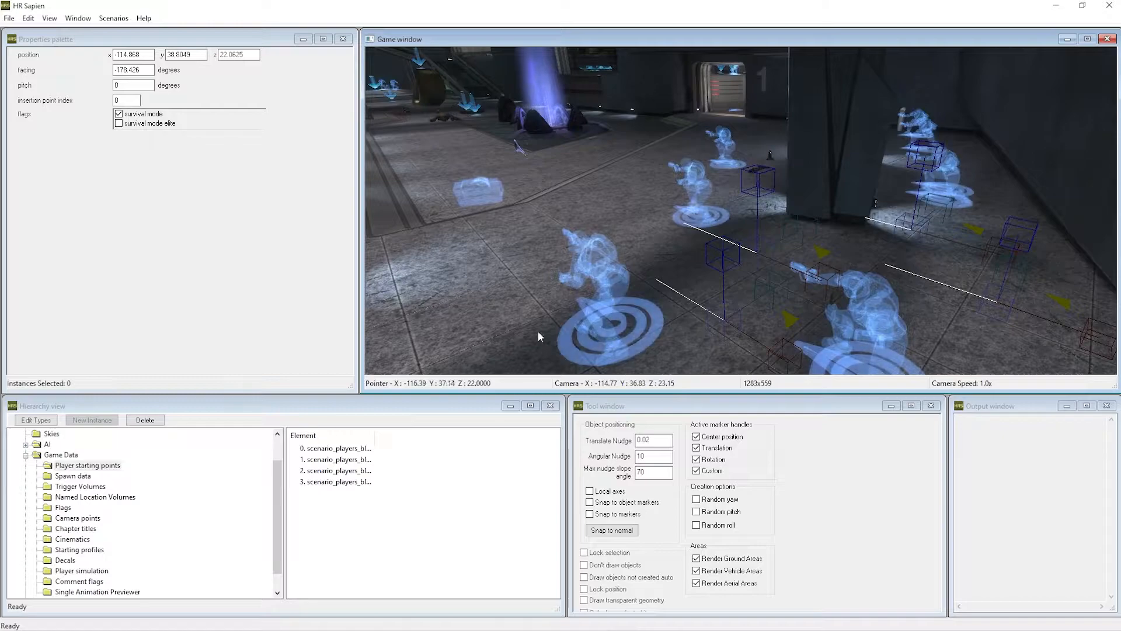
Open the scenery object type list for editing and start adding a new scenery tag
{"action": "middle_click_drag", "start_coordinate": [548, 313], "coordinate": [633, 309]}
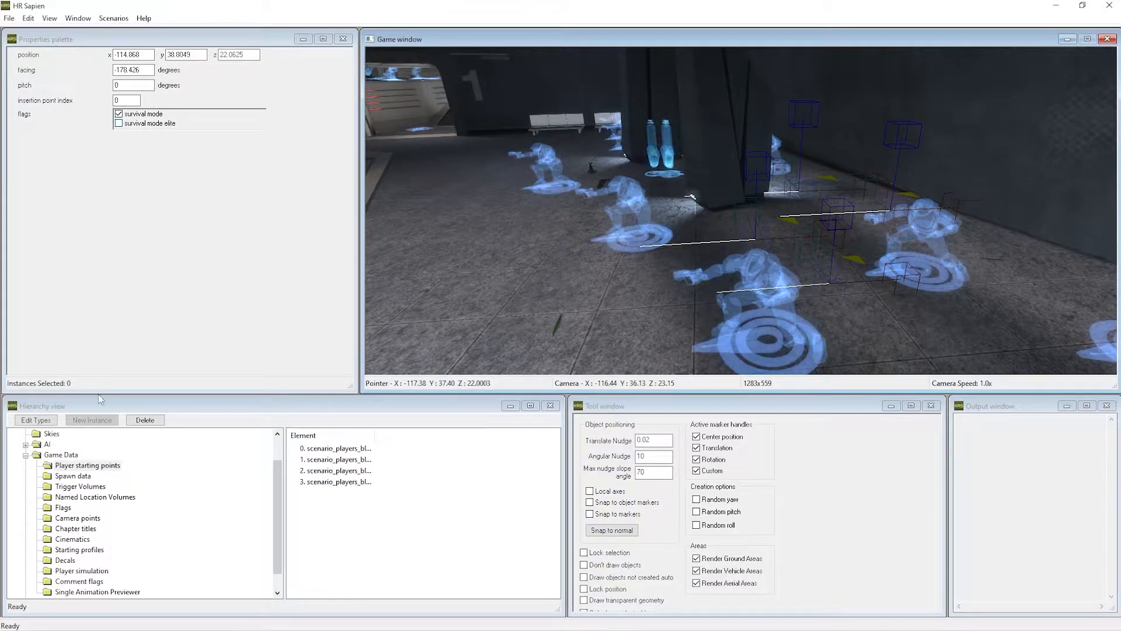
{"action": "left_click", "coordinate": [25, 454]}
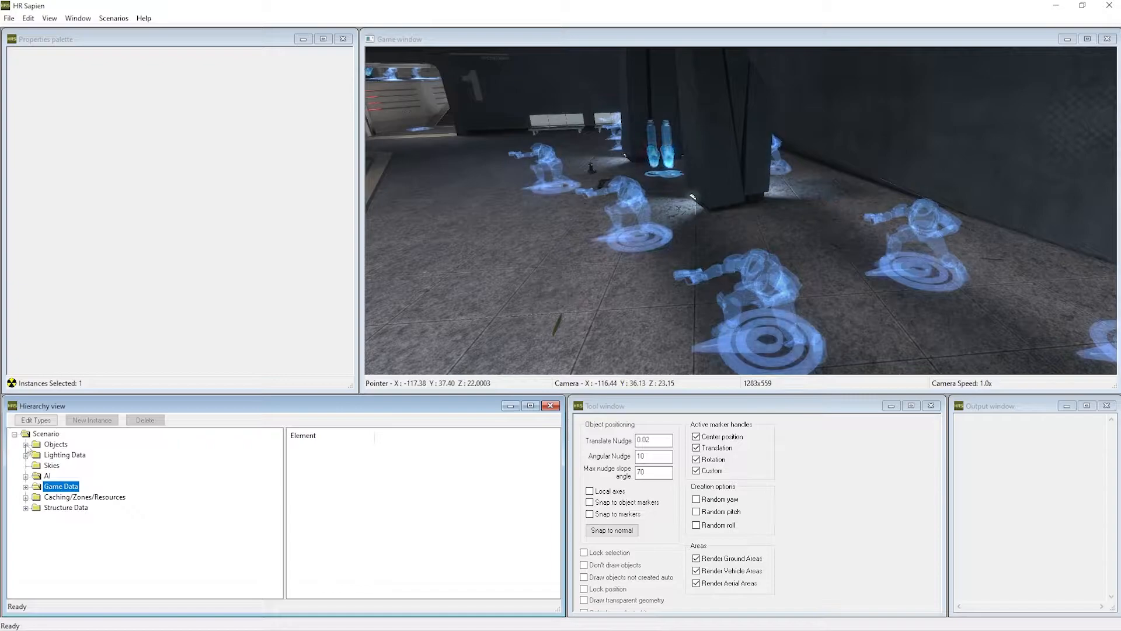
{"action": "left_click", "coordinate": [26, 444]}
{"action": "left_click", "coordinate": [67, 486]}
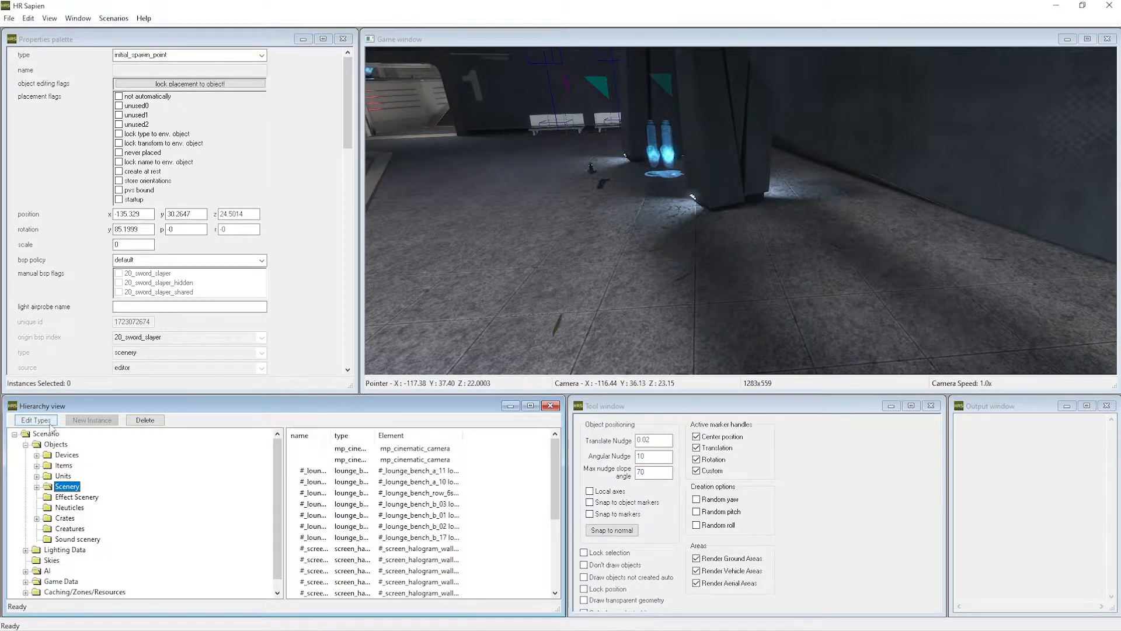
{"action": "double_click", "coordinate": [68, 489]}
{"action": "left_click", "coordinate": [485, 376]}
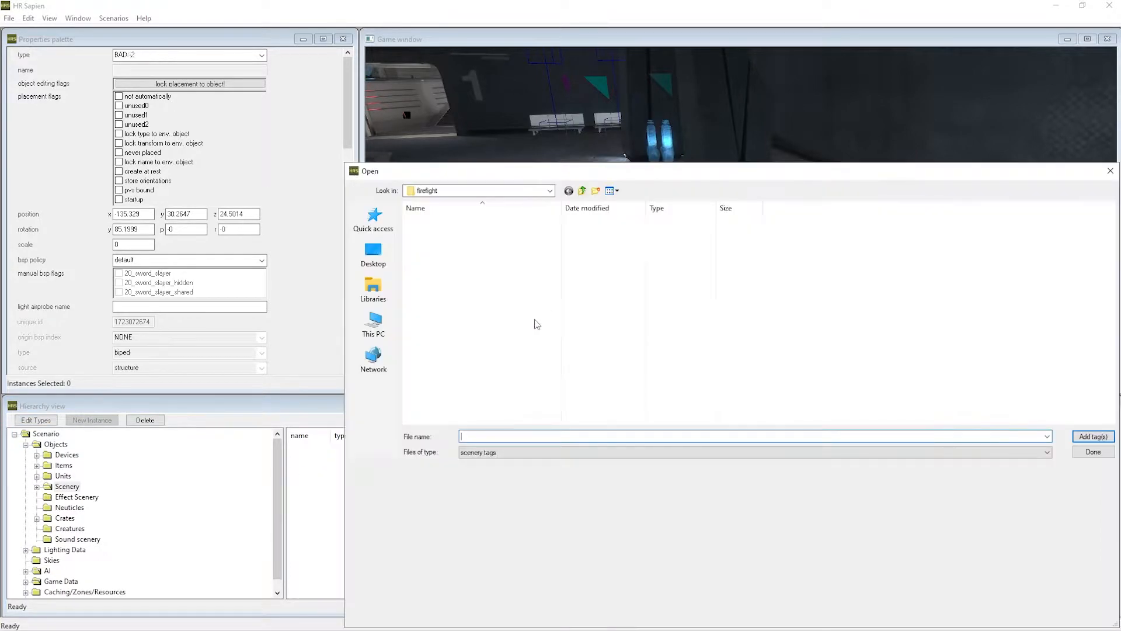
Browse from the firefight folder up to the root tags folder of HREK
{"action": "left_click", "coordinate": [585, 192]}
{"action": "left_click", "coordinate": [585, 192]}
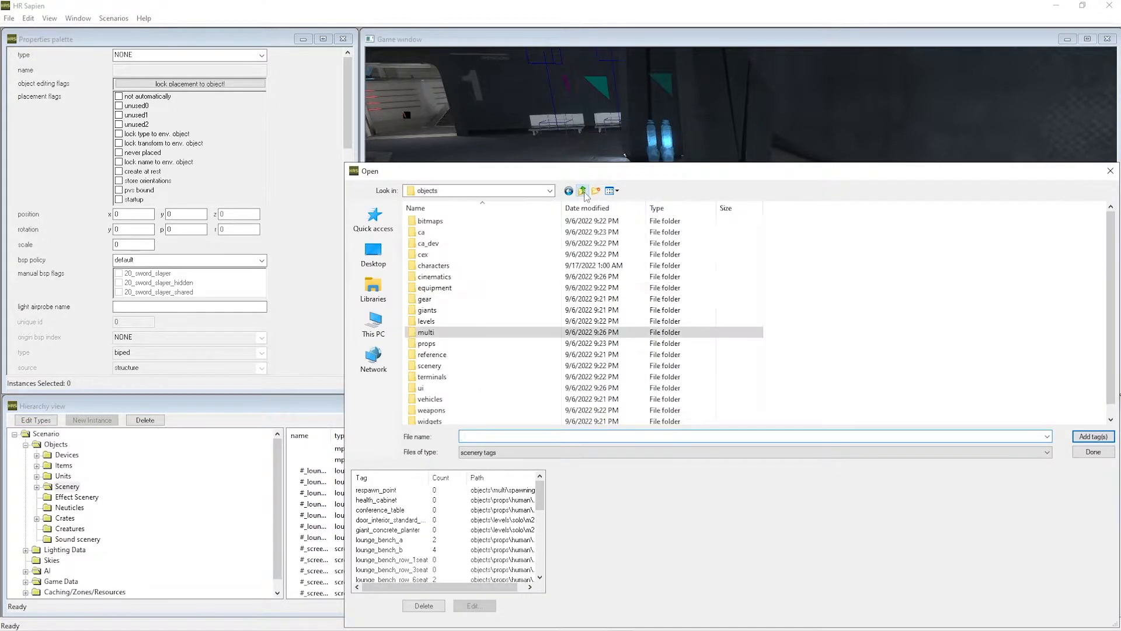
{"action": "left_click", "coordinate": [585, 193]}
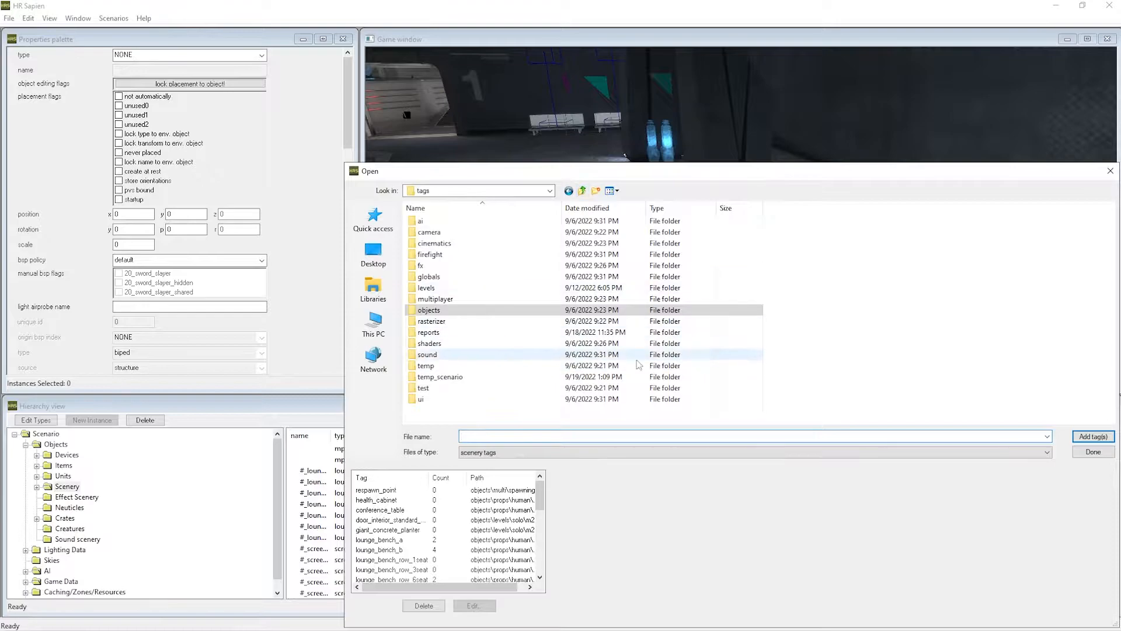
{"action": "left_click", "coordinate": [439, 192]}
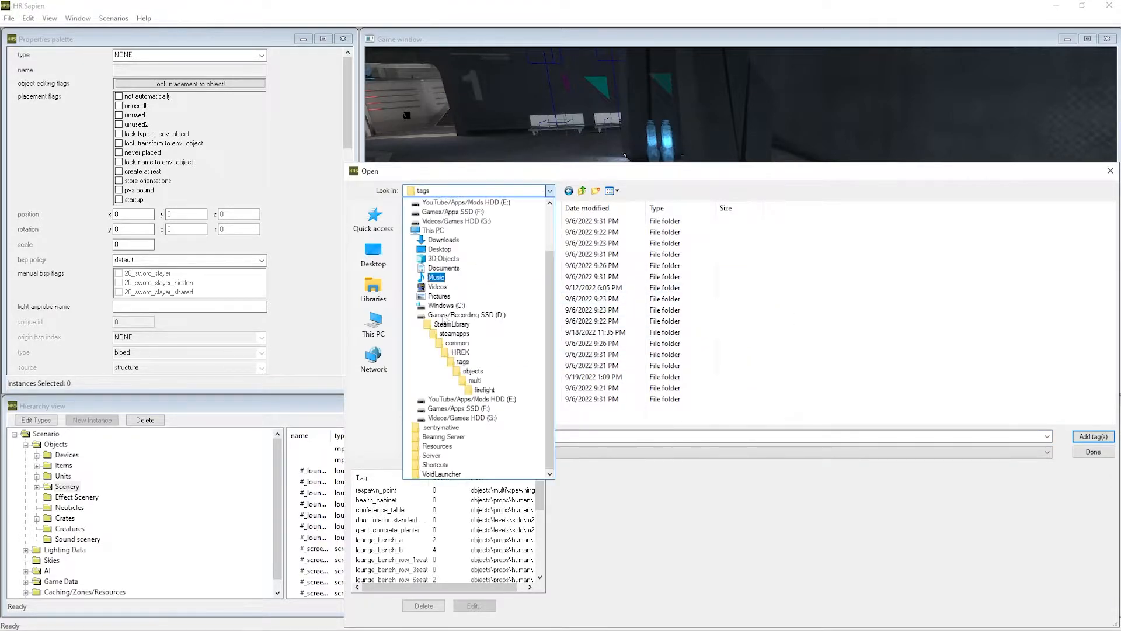
{"action": "left_click", "coordinate": [462, 352]}
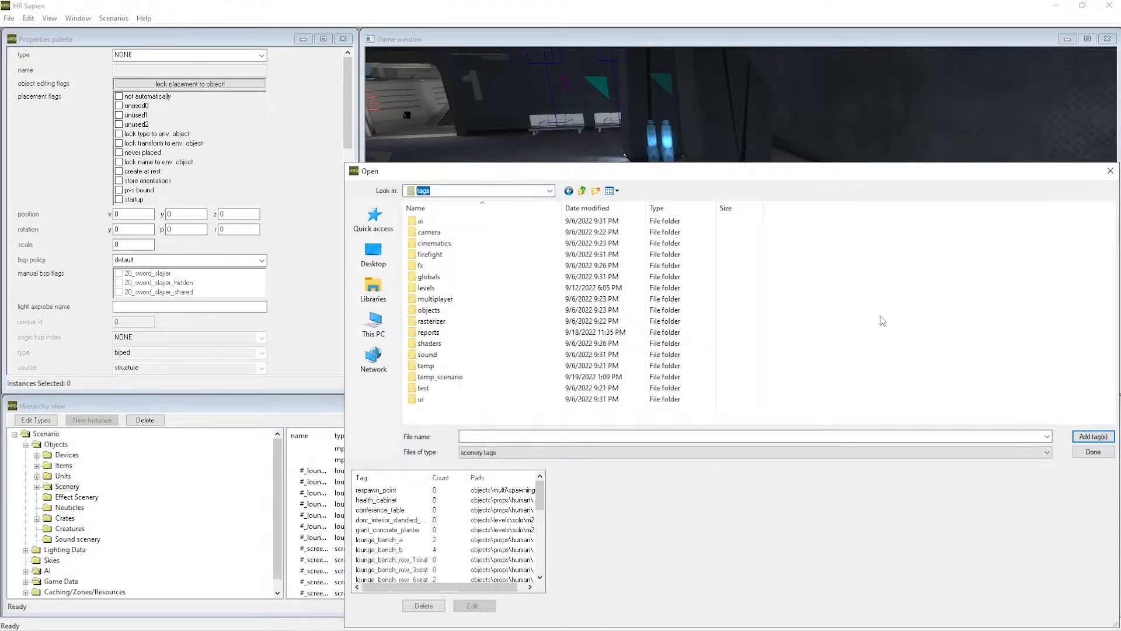
Add firefight_respawn_zone.scenery from the objects\multi\firefight folder to the scenery types and finish adding tags
{"action": "double_click", "coordinate": [432, 410]}
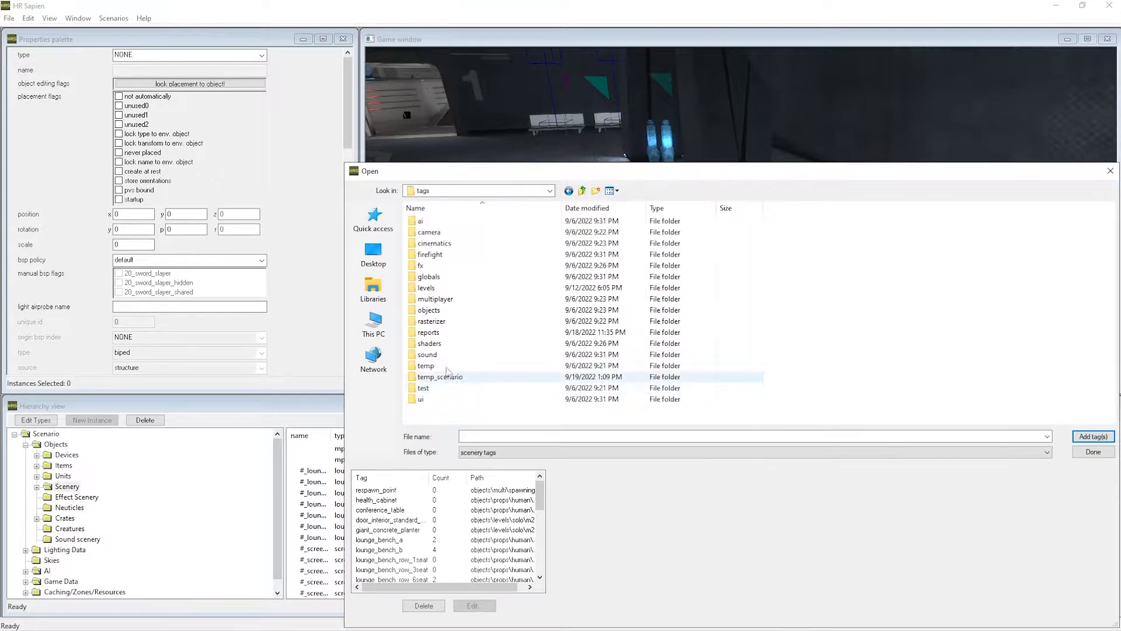
{"action": "double_click", "coordinate": [570, 344]}
{"action": "double_click", "coordinate": [497, 332]}
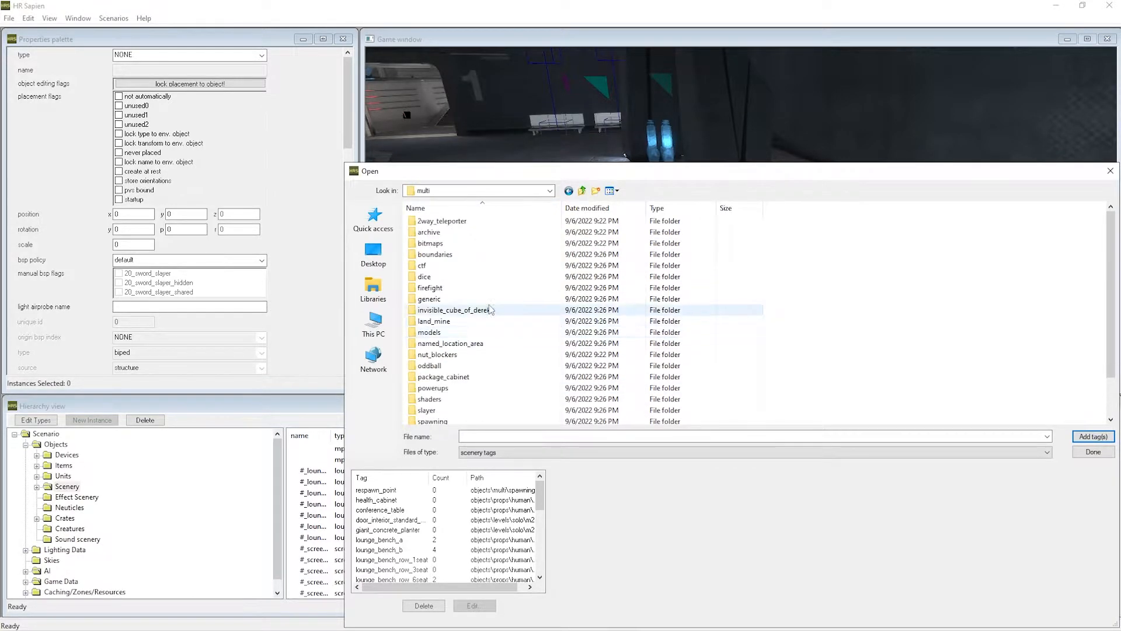
{"action": "double_click", "coordinate": [451, 289]}
{"action": "left_click", "coordinate": [469, 222]}
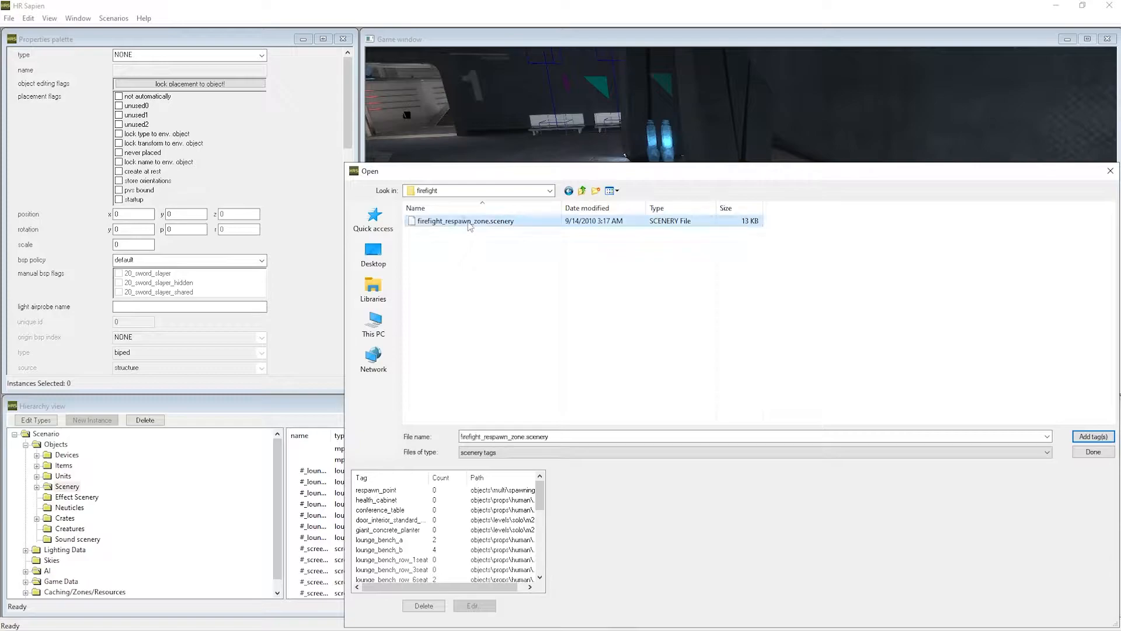
{"action": "left_click", "coordinate": [1094, 437]}
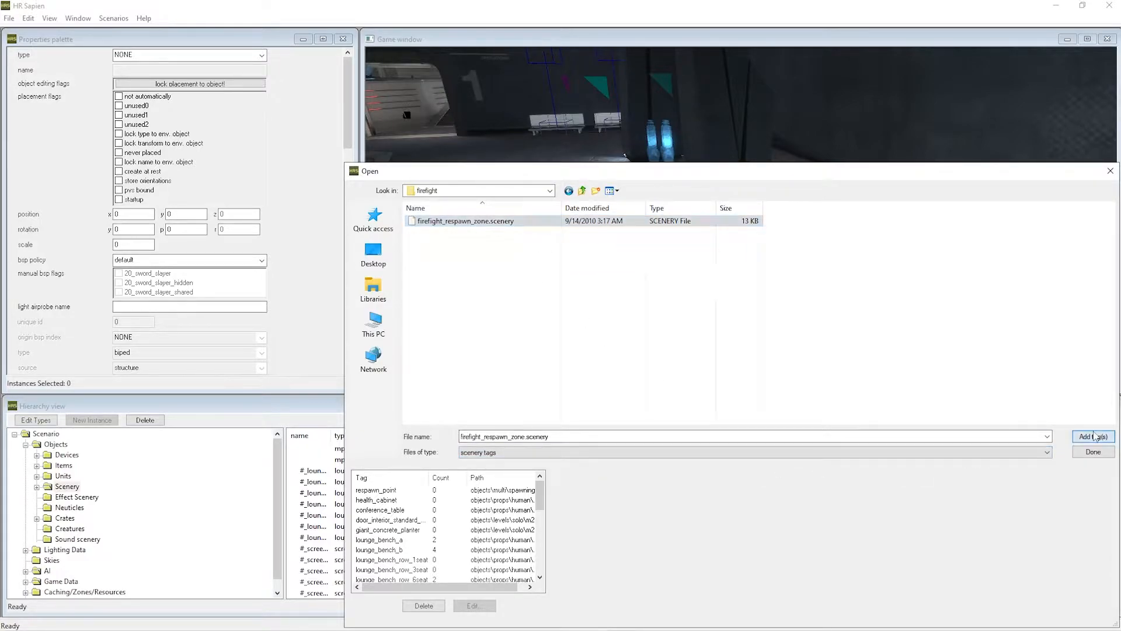
{"action": "left_click", "coordinate": [1094, 451]}
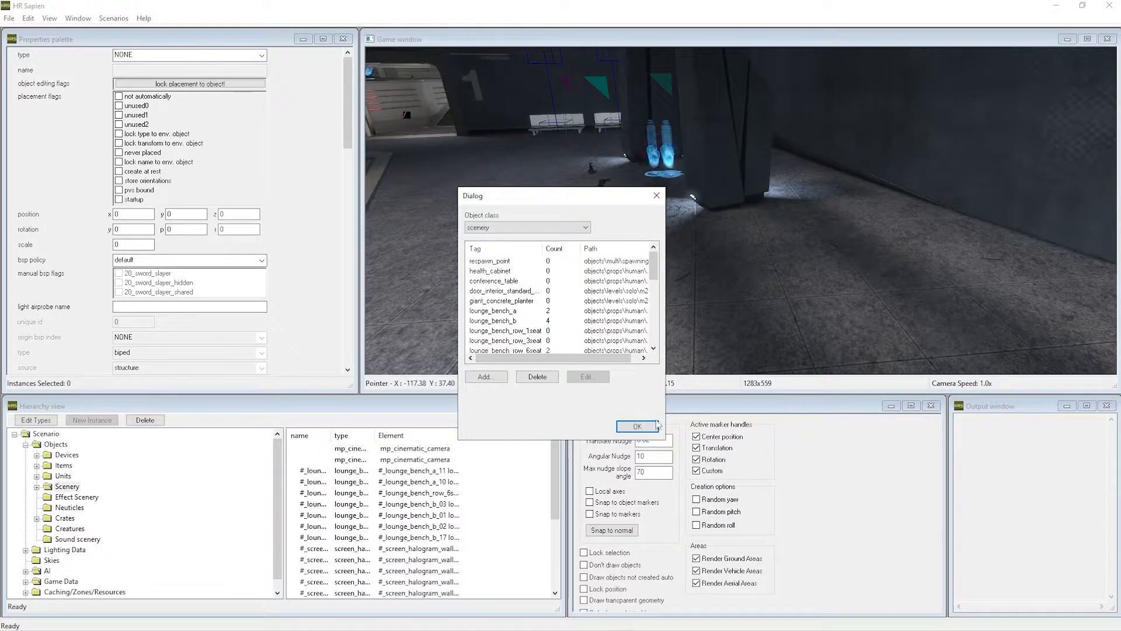
Place a scenery instance on the floor at about X -115.50, Y 38.24 and set its type to firefight_respawn_zone
{"action": "left_click", "coordinate": [842, 251]}
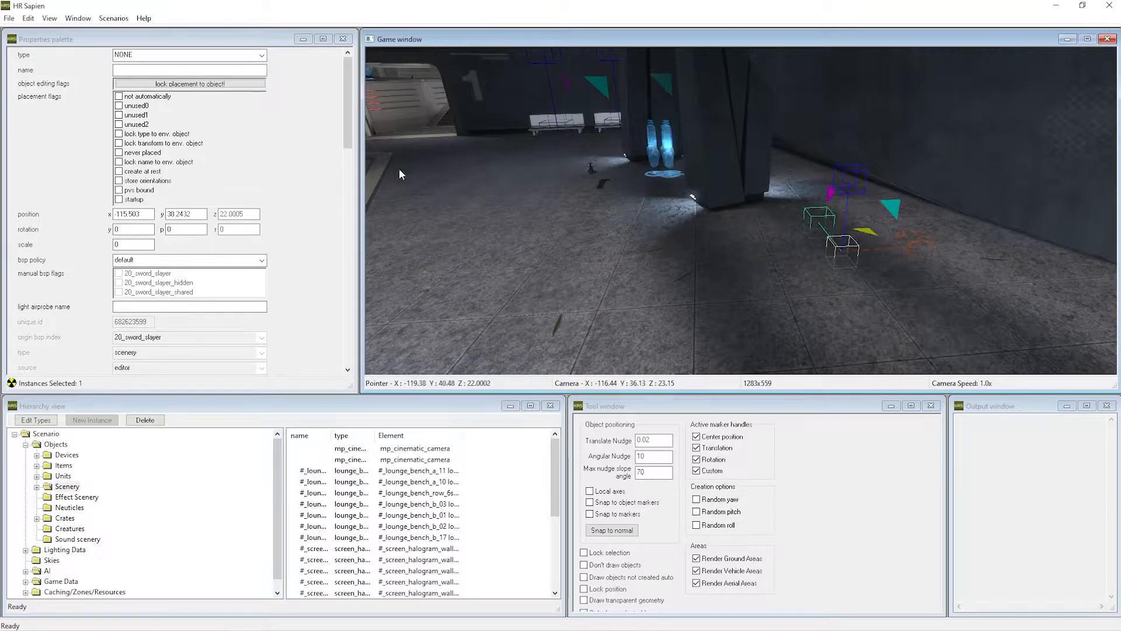
{"action": "left_click", "coordinate": [137, 57]}
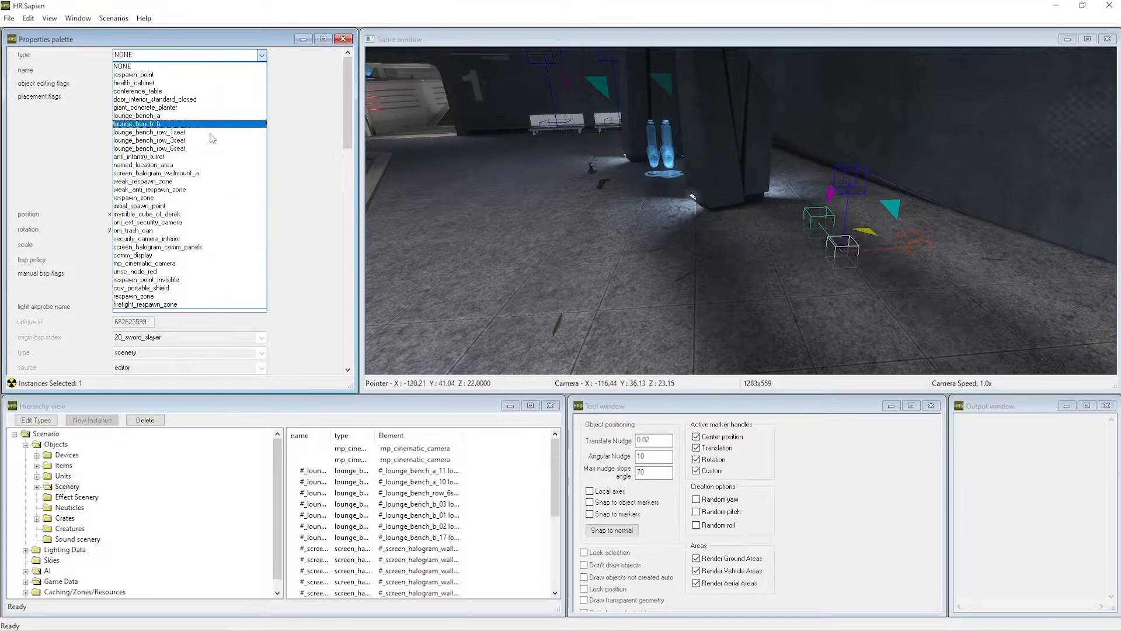
{"action": "left_click", "coordinate": [158, 304]}
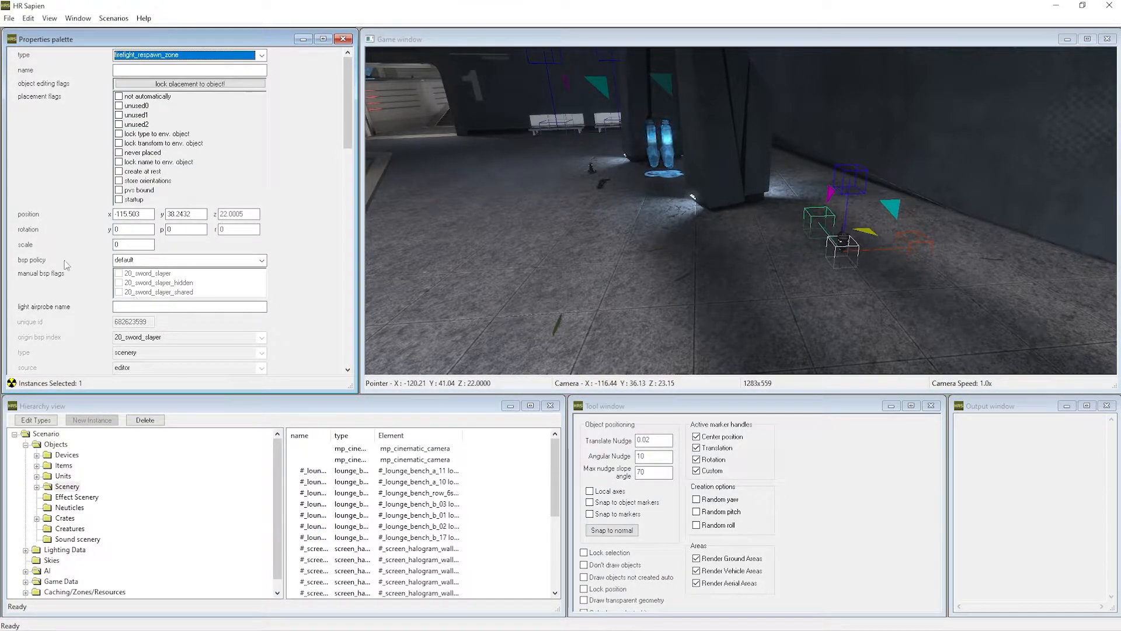
{"action": "scroll", "coordinate": [65, 261], "scroll_direction": "down", "scroll_amount": 10}
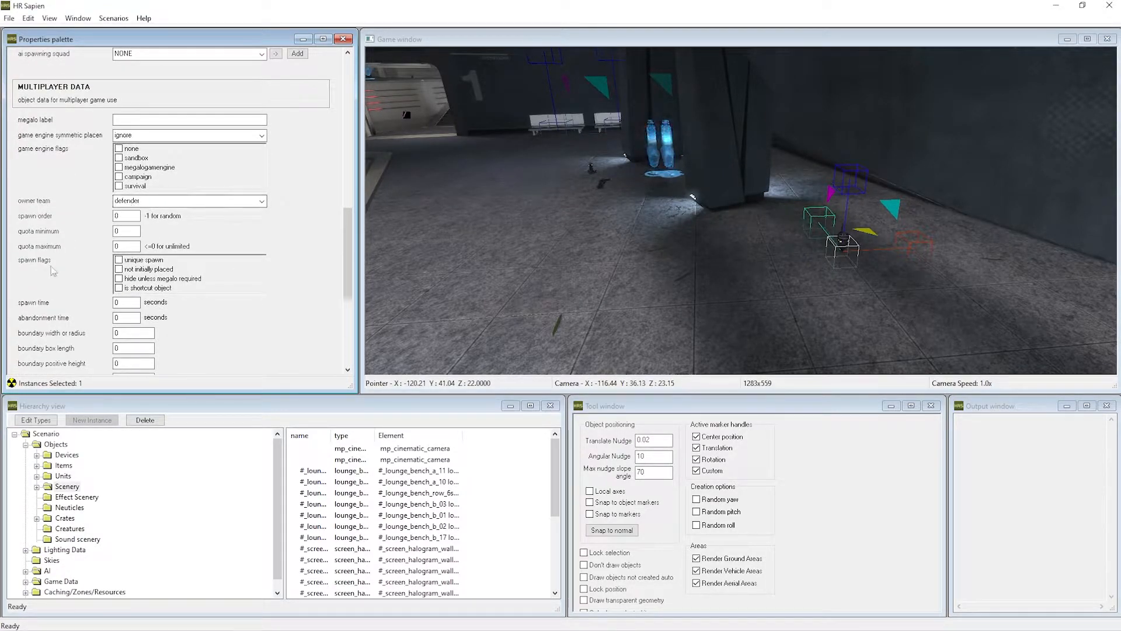
{"action": "scroll", "coordinate": [59, 261], "scroll_direction": "up", "scroll_amount": 10}
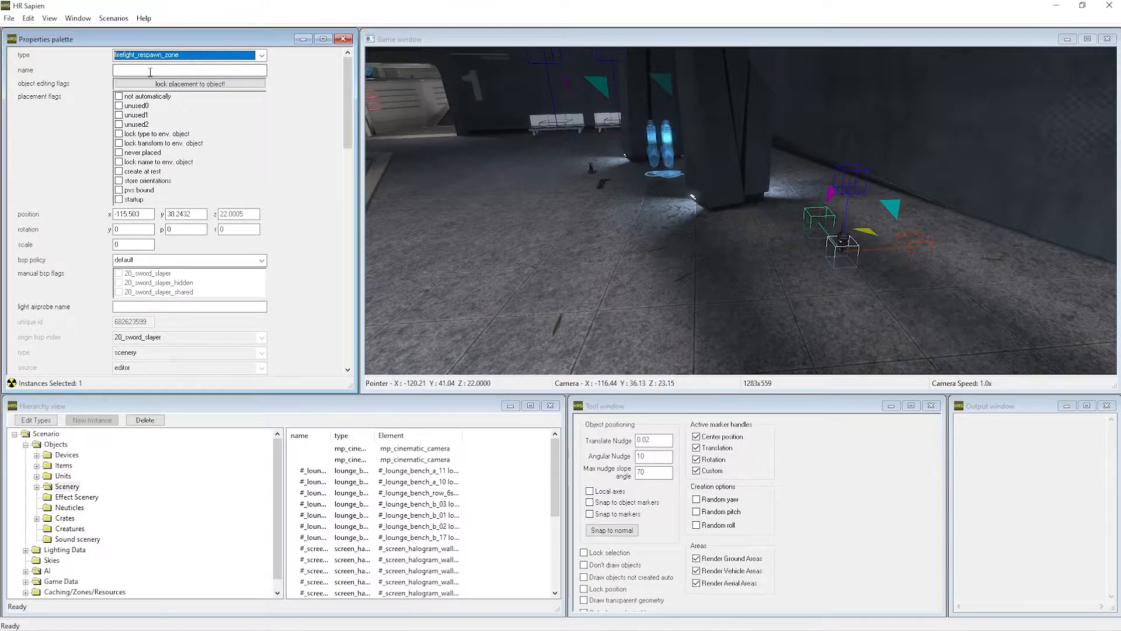
{"action": "scroll", "coordinate": [437, 482], "scroll_direction": "down", "scroll_amount": 5}
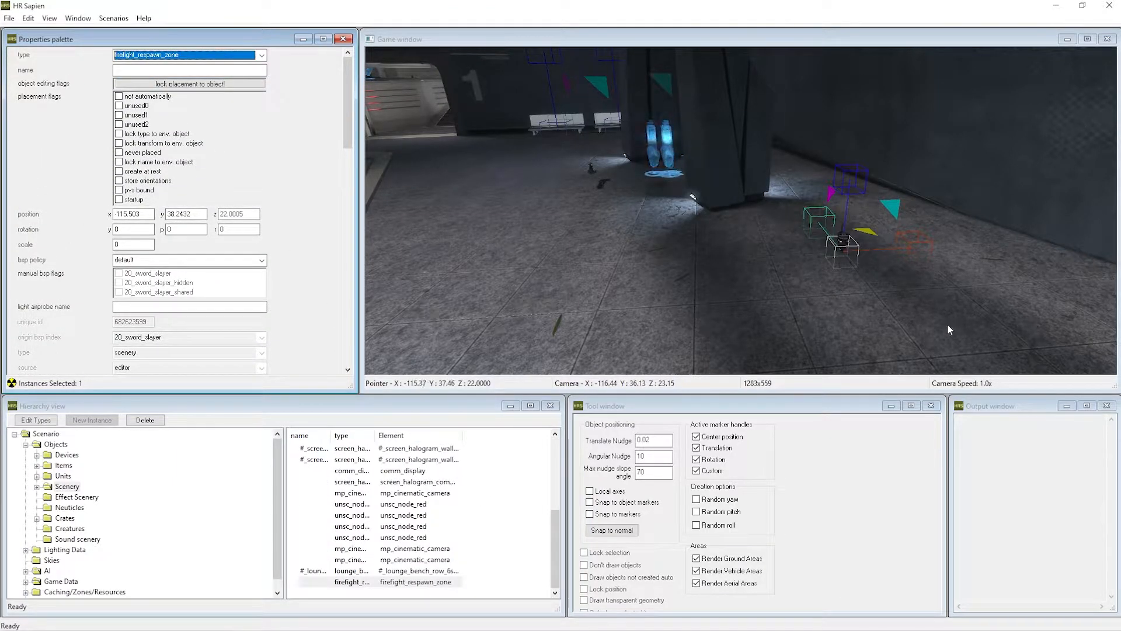
Place three more firefight_respawn_zone objects on the floor around the starting area and save the scenario
{"action": "right_click", "coordinate": [1030, 326]}
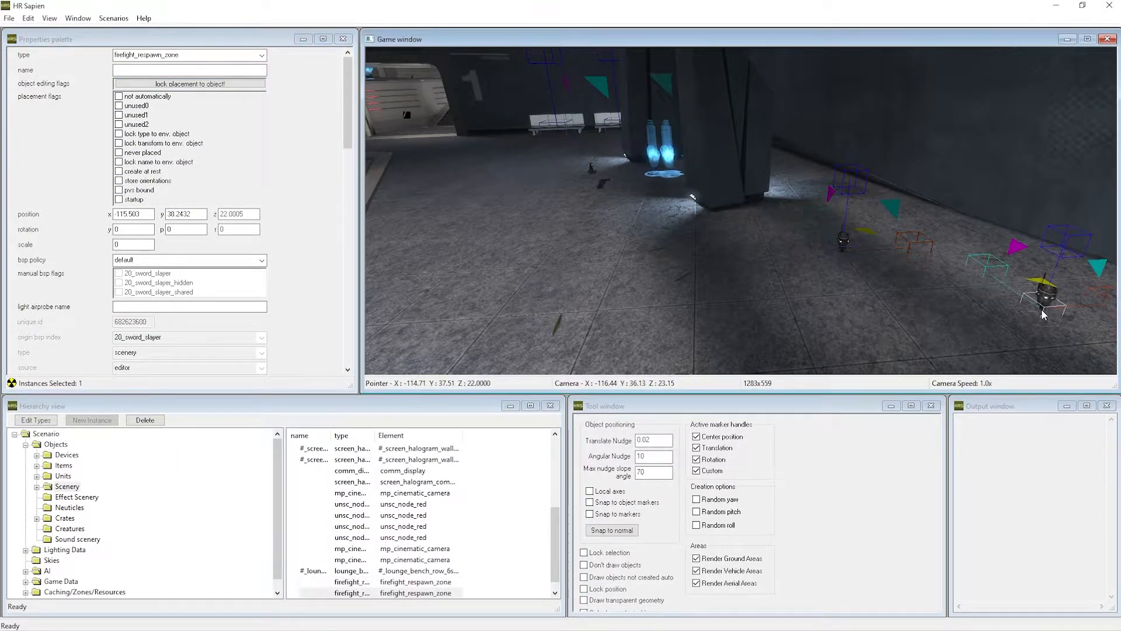
{"action": "right_click", "coordinate": [787, 183]}
{"action": "right_click", "coordinate": [571, 166]}
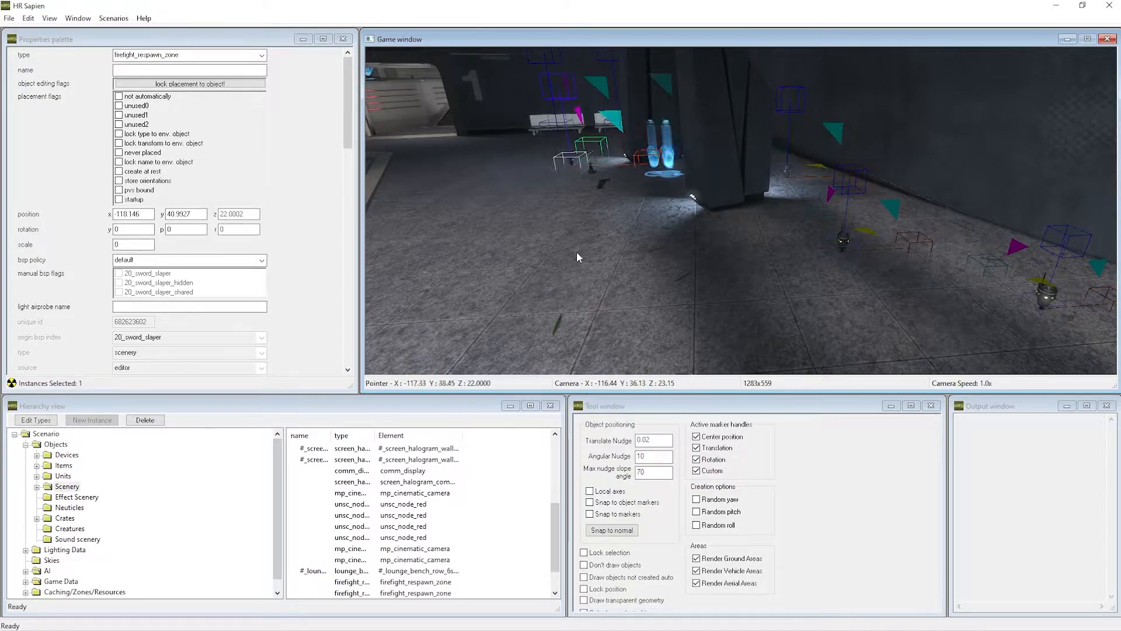
{"action": "key", "text": "ctrl+s"}
{"action": "scroll", "coordinate": [434, 579], "scroll_direction": "down", "scroll_amount": 1}
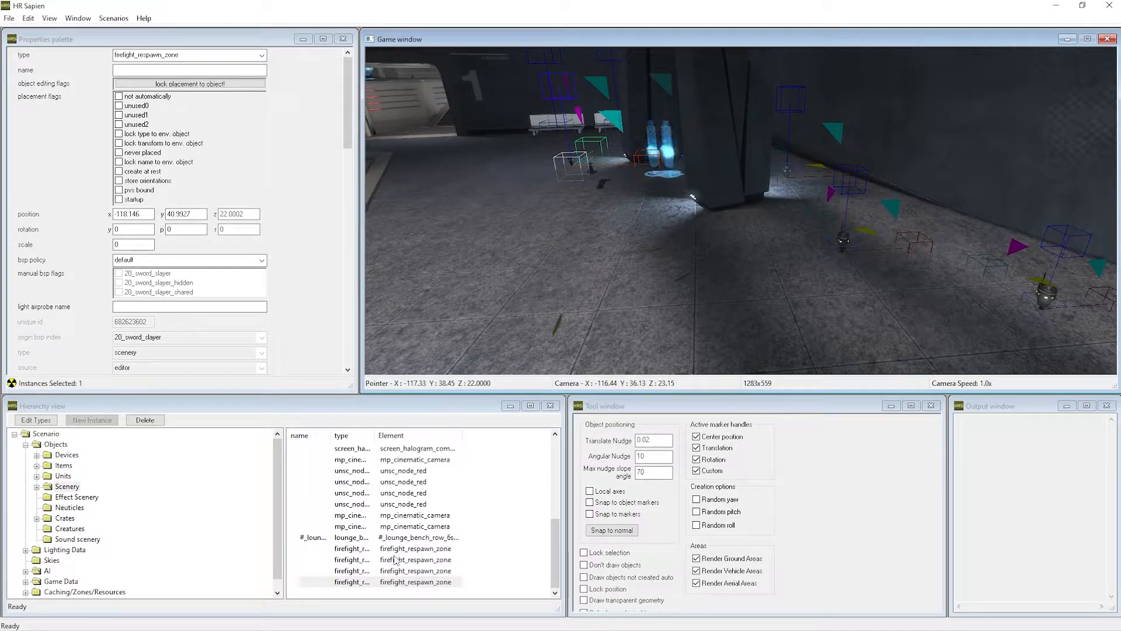
Open the marines and grunts squads under the scenario's AI data to check them, and save the scenario
{"action": "scroll", "coordinate": [208, 488], "scroll_direction": "up", "scroll_amount": 4}
{"action": "scroll", "coordinate": [462, 506], "scroll_direction": "up", "scroll_amount": 1}
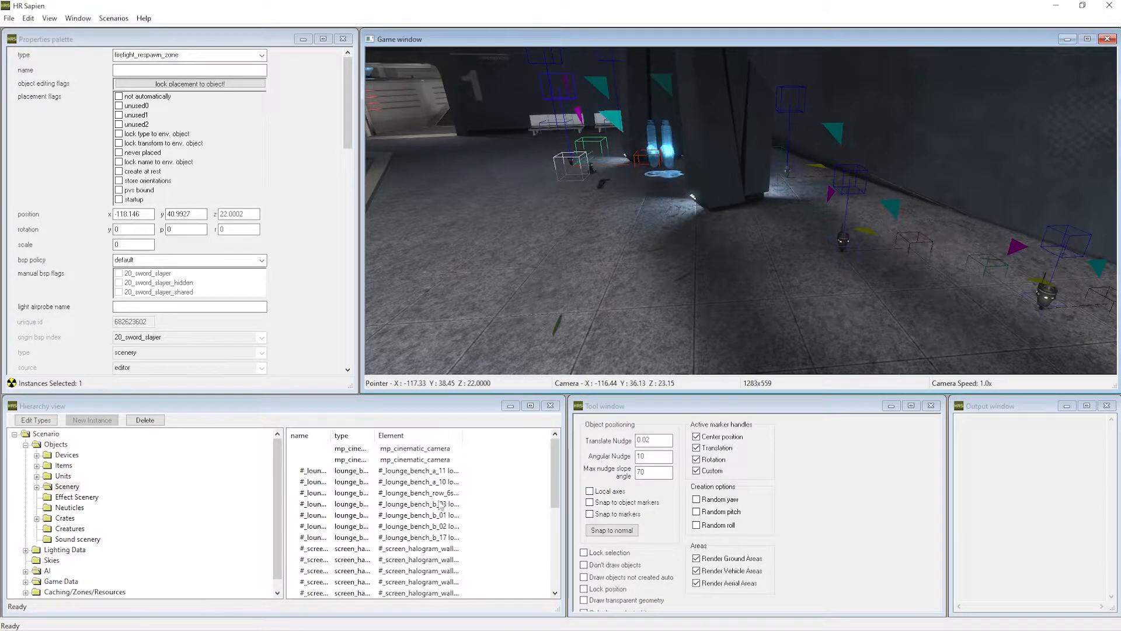
{"action": "left_click", "coordinate": [26, 444]}
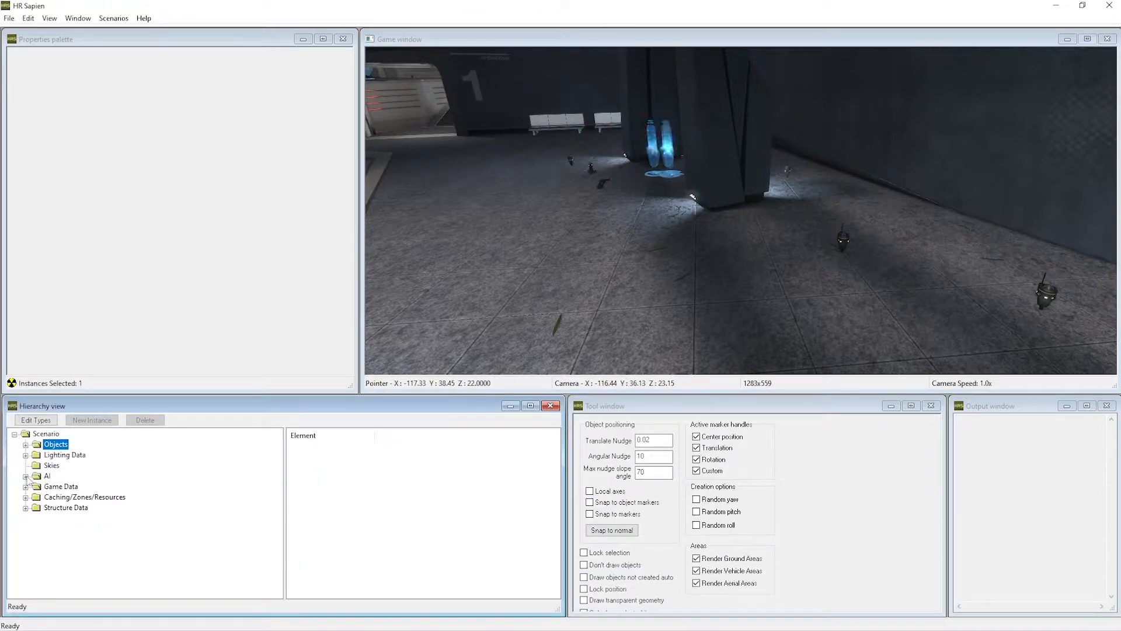
{"action": "left_click", "coordinate": [26, 476]}
{"action": "left_click", "coordinate": [37, 497]}
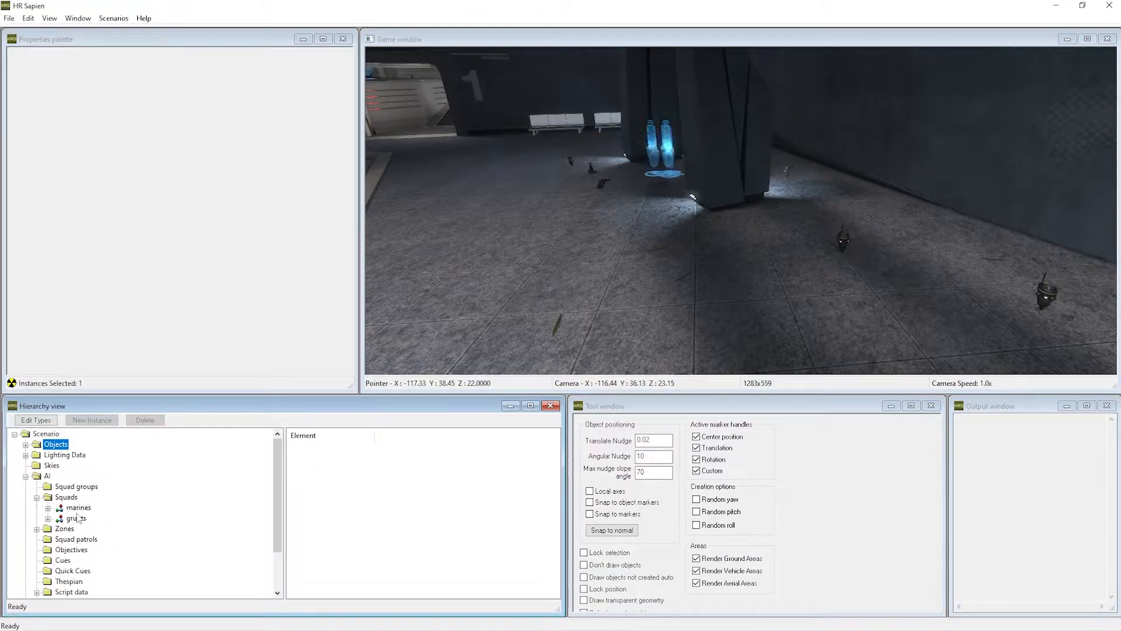
{"action": "left_click", "coordinate": [80, 508]}
{"action": "left_click", "coordinate": [76, 518]}
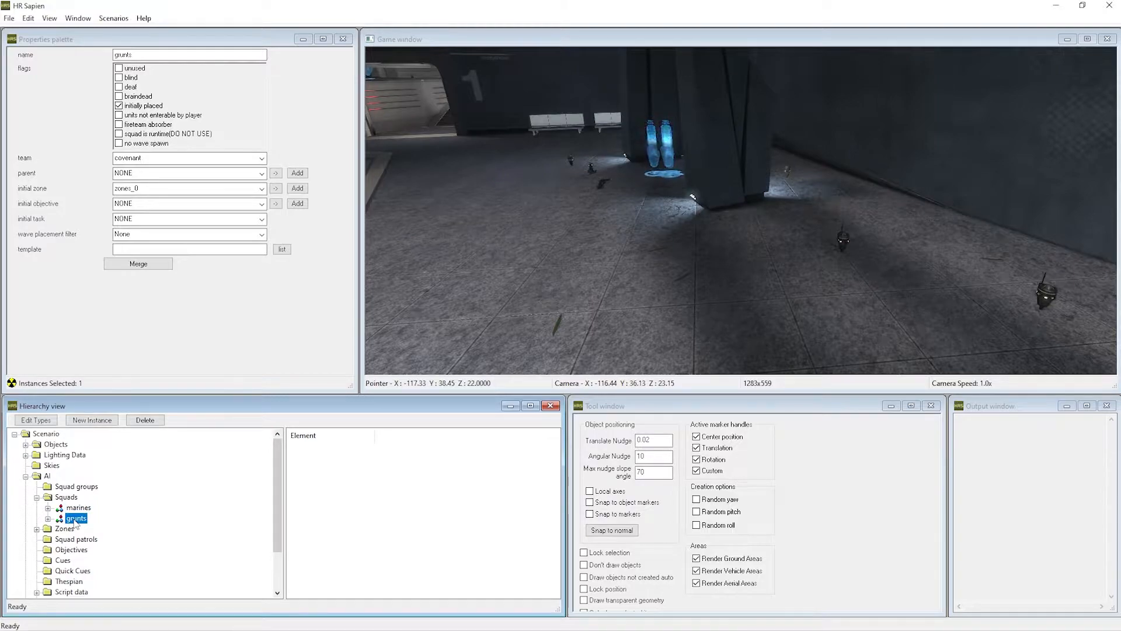
{"action": "key", "text": "ctrl+s"}
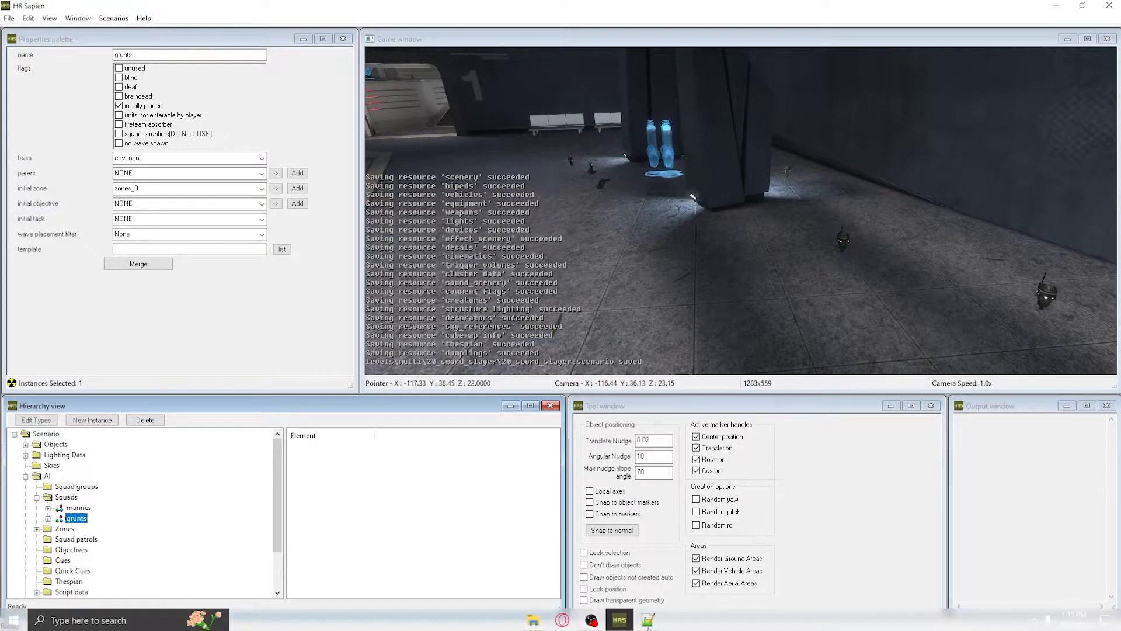
Switch to Notepad++ and open respawning_ai.hsc from the 20_sword_slayer scripts folder
{"action": "left_click", "coordinate": [654, 625]}
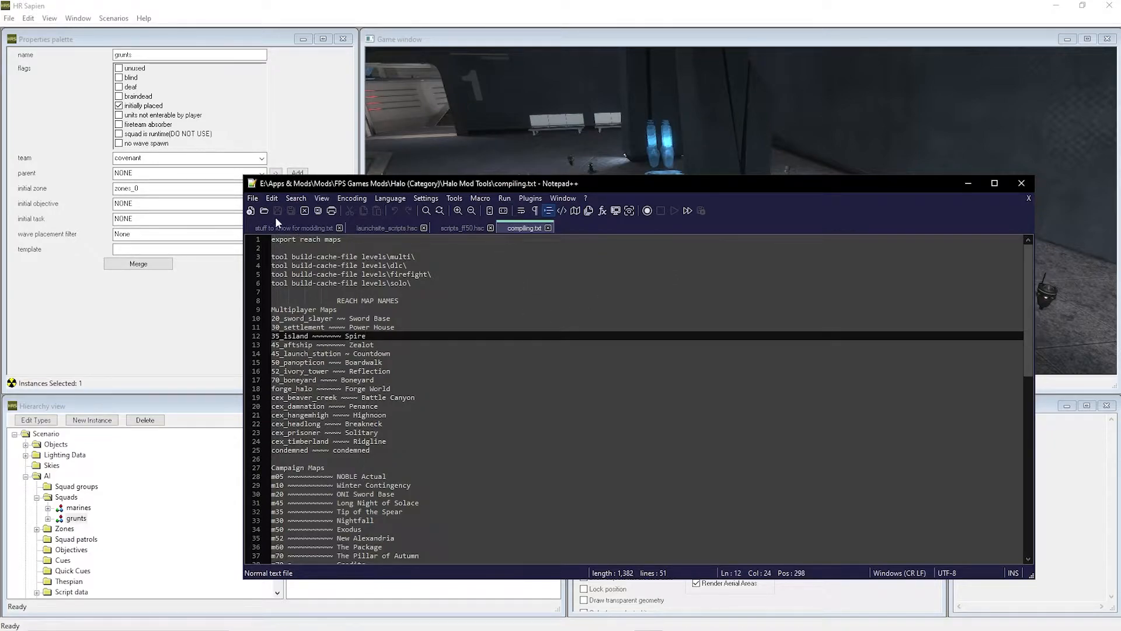
{"action": "left_click", "coordinate": [251, 211]}
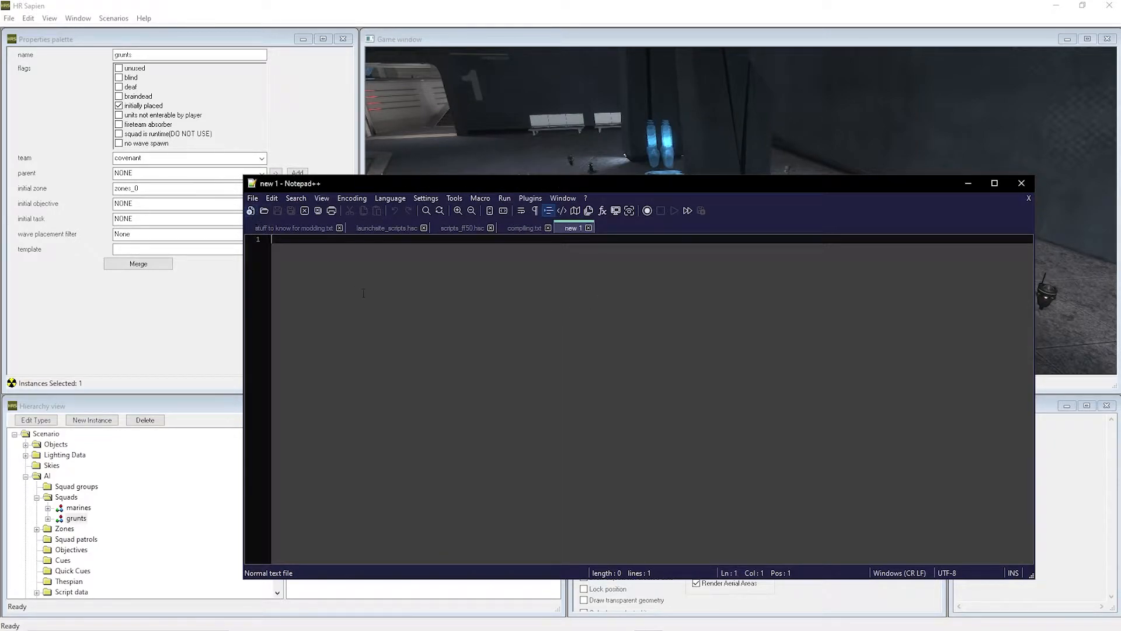
{"action": "key", "text": "ctrl+o"}
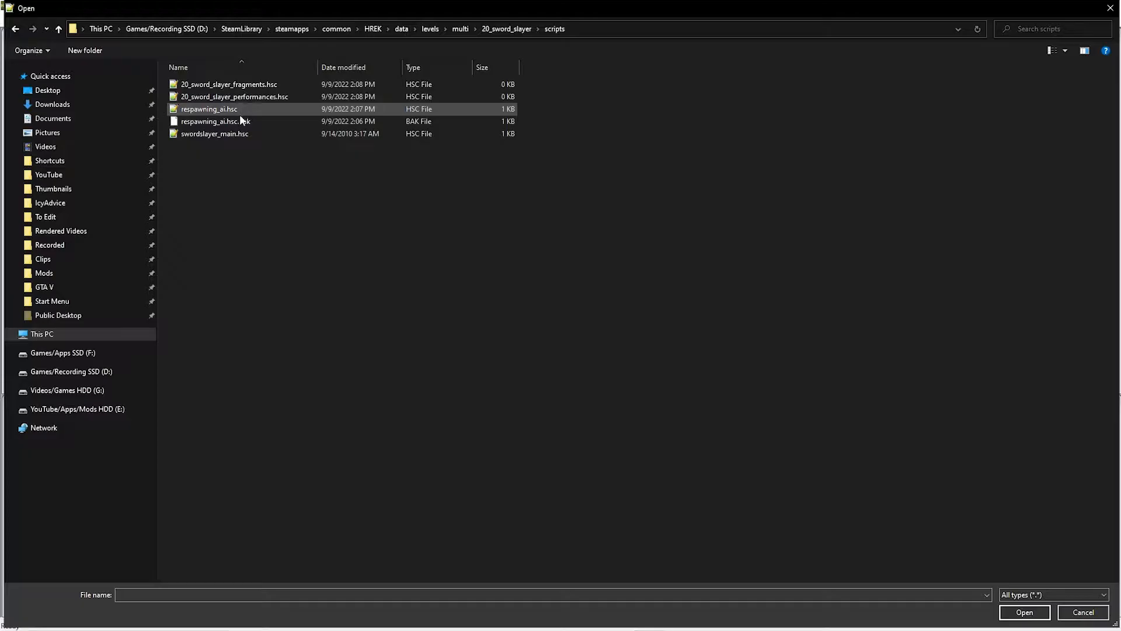
{"action": "double_click", "coordinate": [207, 111]}
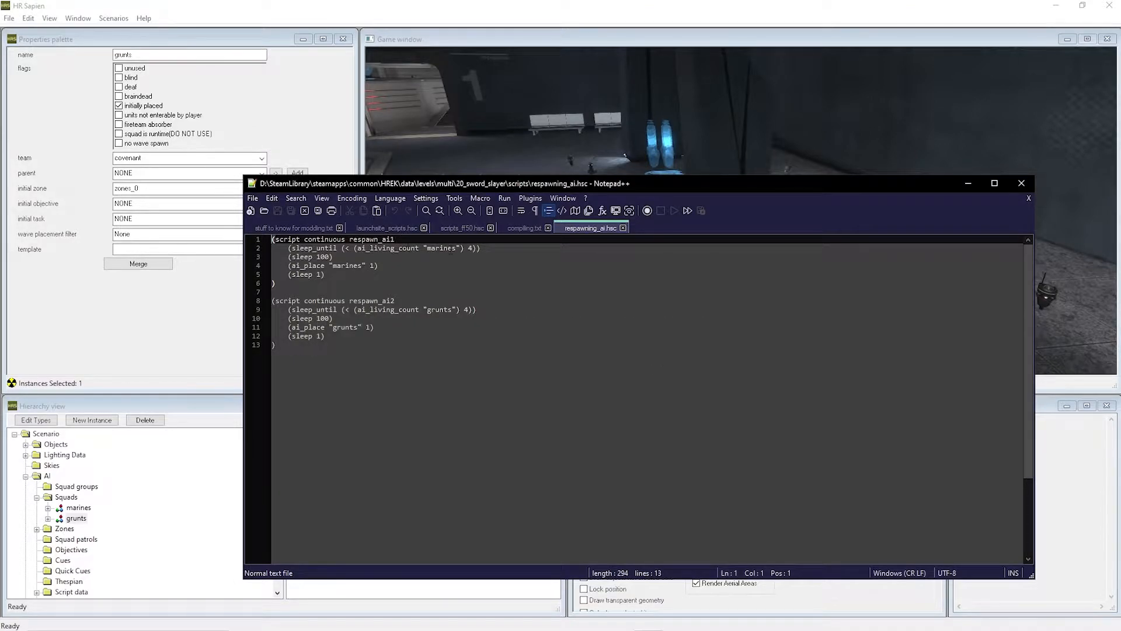
Copy the ai_teams, lives_test and launchsite1 scripts from launchsite_scripts.hsc
{"action": "left_click", "coordinate": [390, 228]}
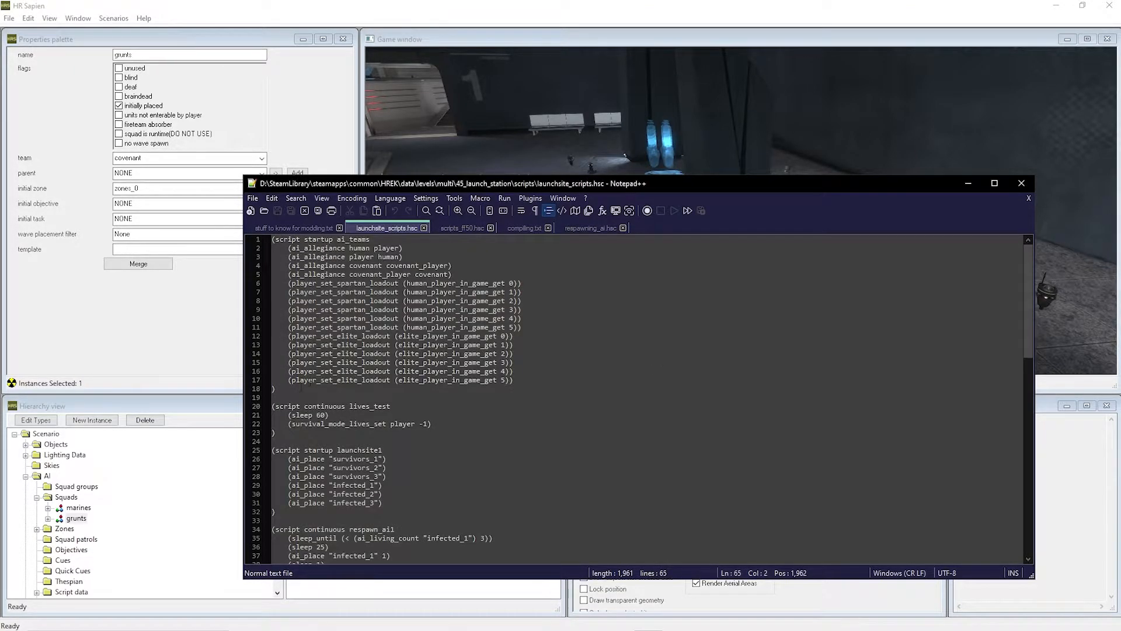
{"action": "left_click", "coordinate": [300, 388]}
{"action": "left_click_drag", "start_coordinate": [283, 434], "coordinate": [272, 239]}
{"action": "key", "text": "ctrl+c"}
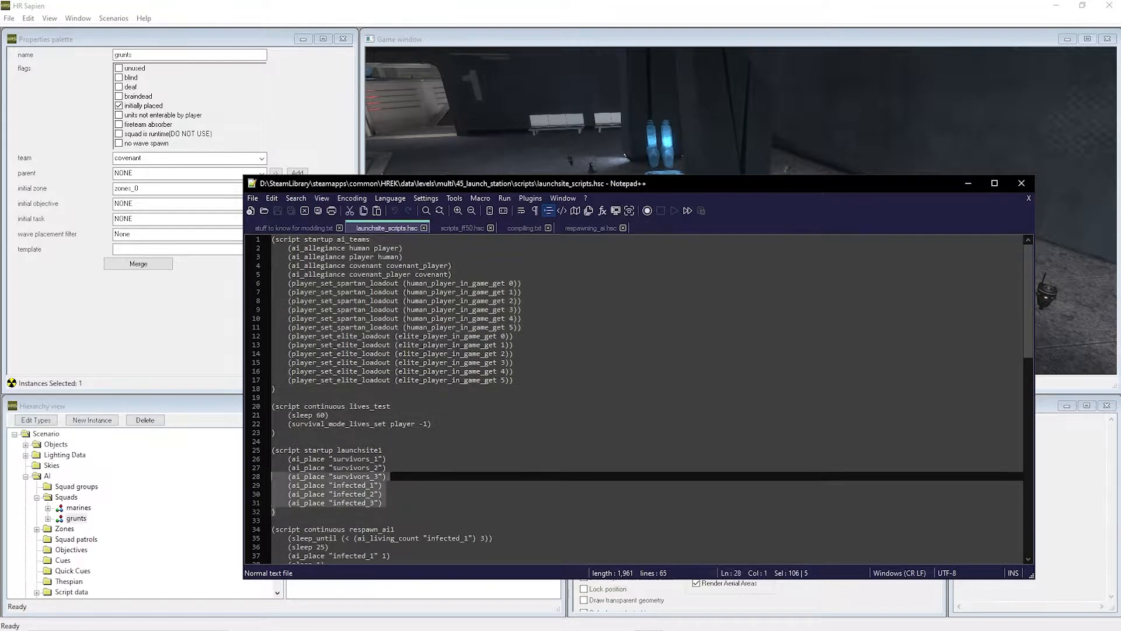
Paste the copied scripts at the start of respawning_ai.hsc, with a blank line before the respawn_ai1 script
{"action": "left_click", "coordinate": [587, 228]}
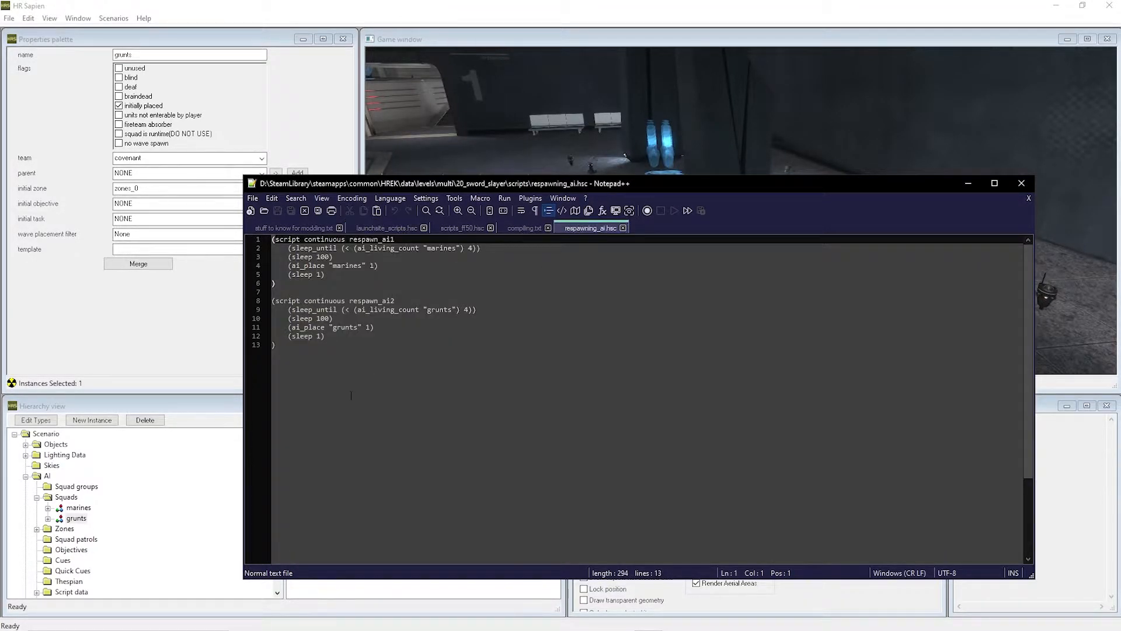
{"action": "key", "text": "ctrl+End"}
{"action": "key", "text": "ctrl+Home"}
{"action": "key", "text": "Return"}
{"action": "key", "text": "Up"}
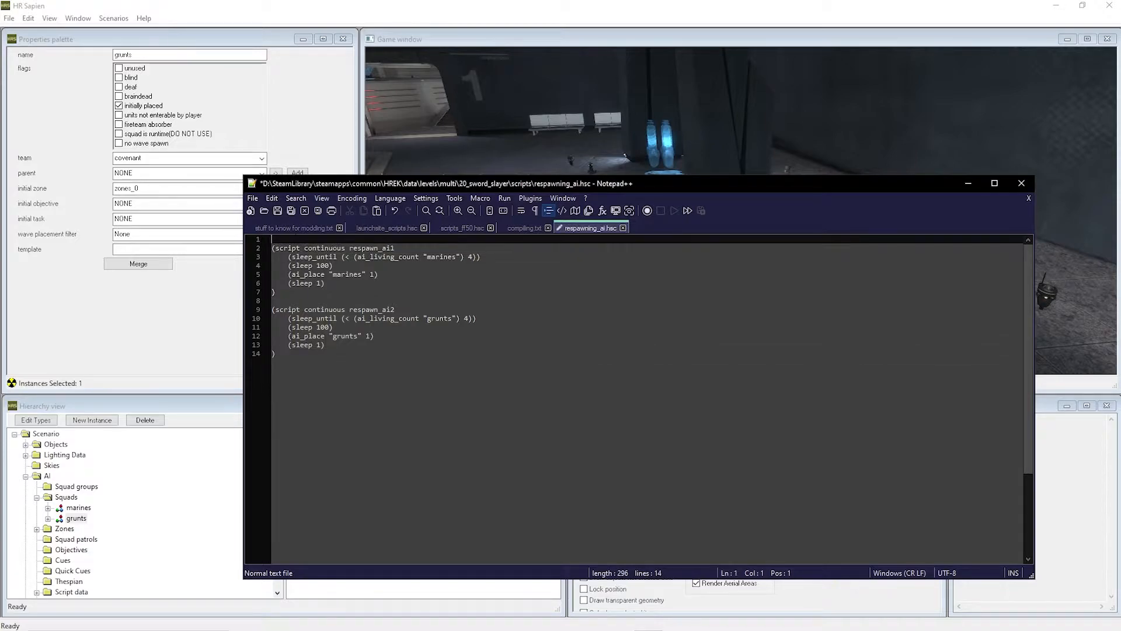
{"action": "key", "text": "ctrl+v"}
{"action": "scroll", "coordinate": [362, 378], "scroll_direction": "down", "scroll_amount": 1}
{"action": "key", "text": "Return"}
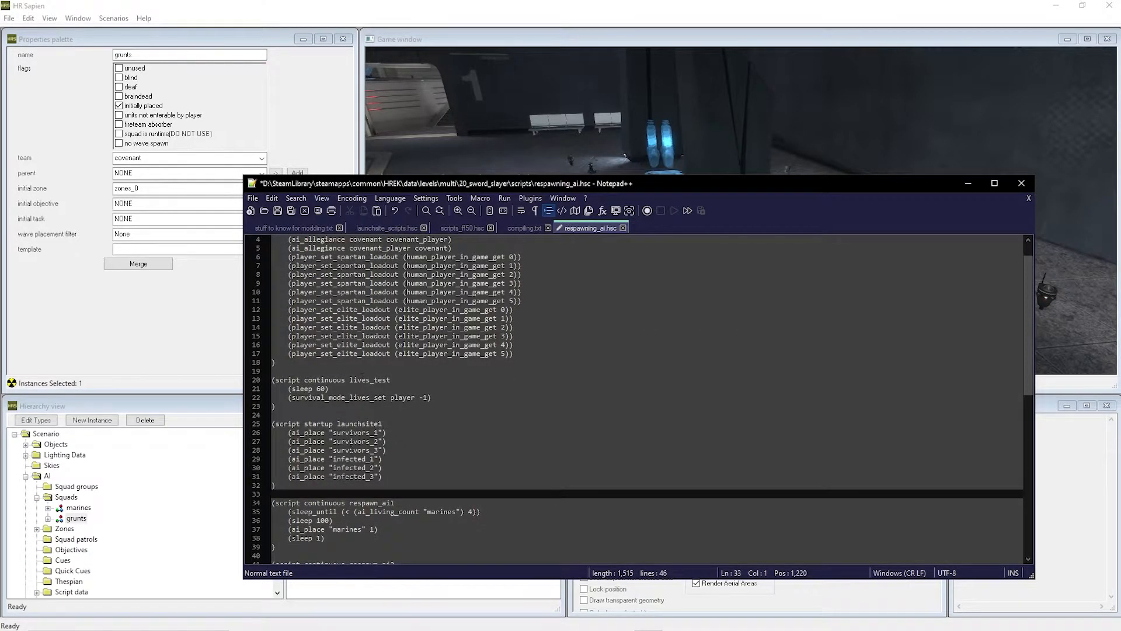
{"action": "scroll", "coordinate": [362, 374], "scroll_direction": "down", "scroll_amount": 3}
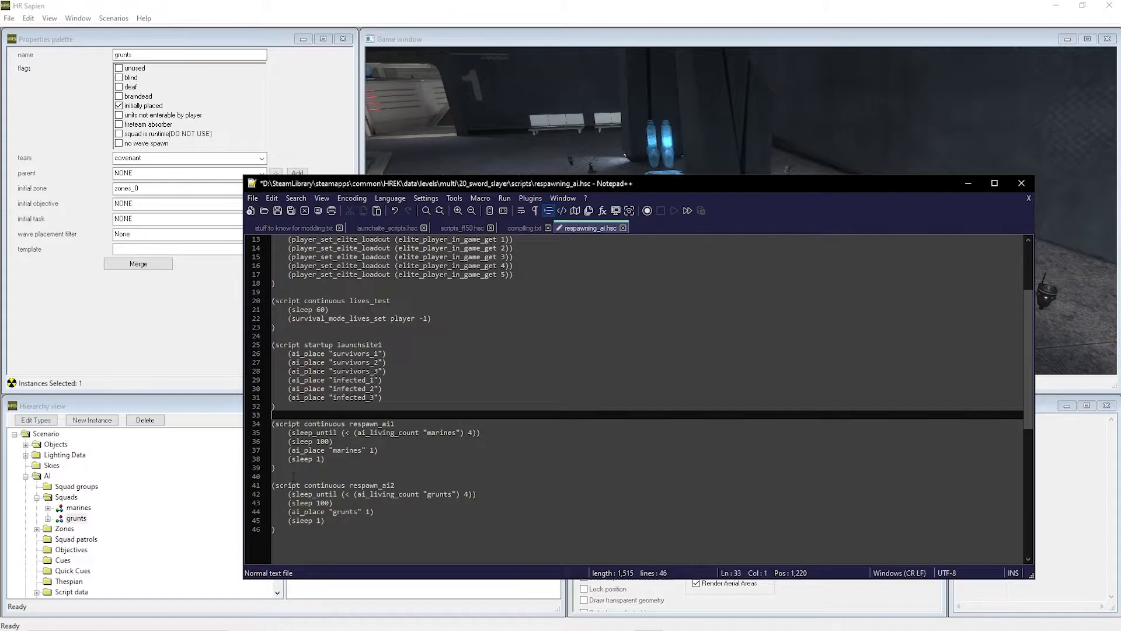
{"action": "scroll", "coordinate": [294, 477], "scroll_direction": "up", "scroll_amount": 4}
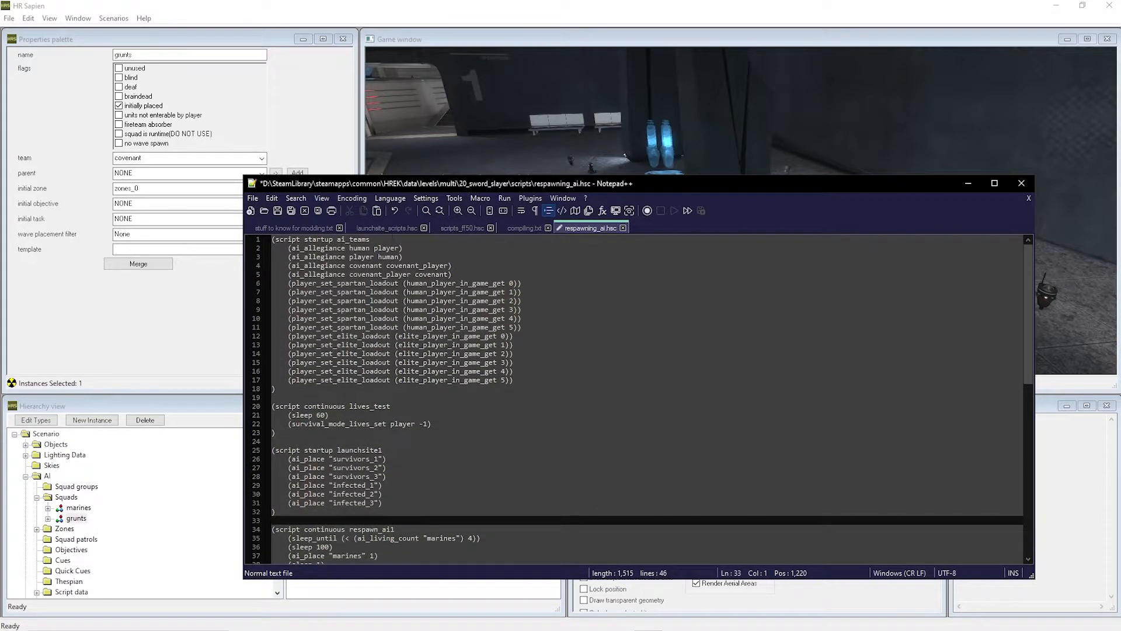
Rename the lives_test script to lives1 and the launchsite1 startup script to swordbase1
{"action": "left_click", "coordinate": [393, 239]}
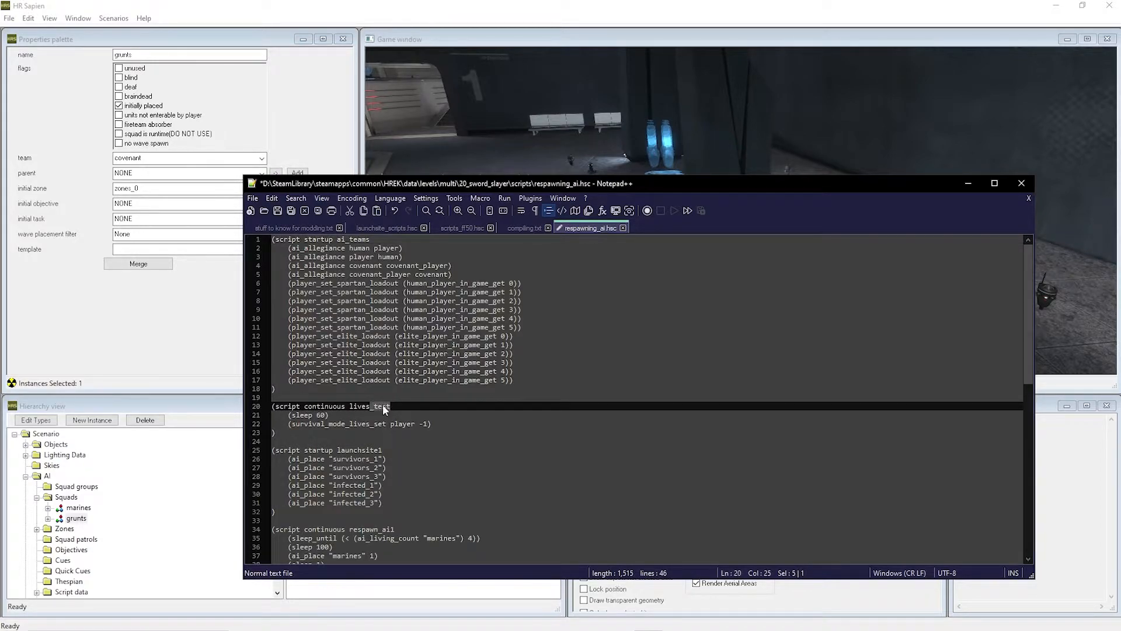
{"action": "key", "text": "BackSpace"}
{"action": "scroll", "coordinate": [374, 418], "scroll_direction": "down", "scroll_amount": 1}
{"action": "double_click", "coordinate": [359, 423]}
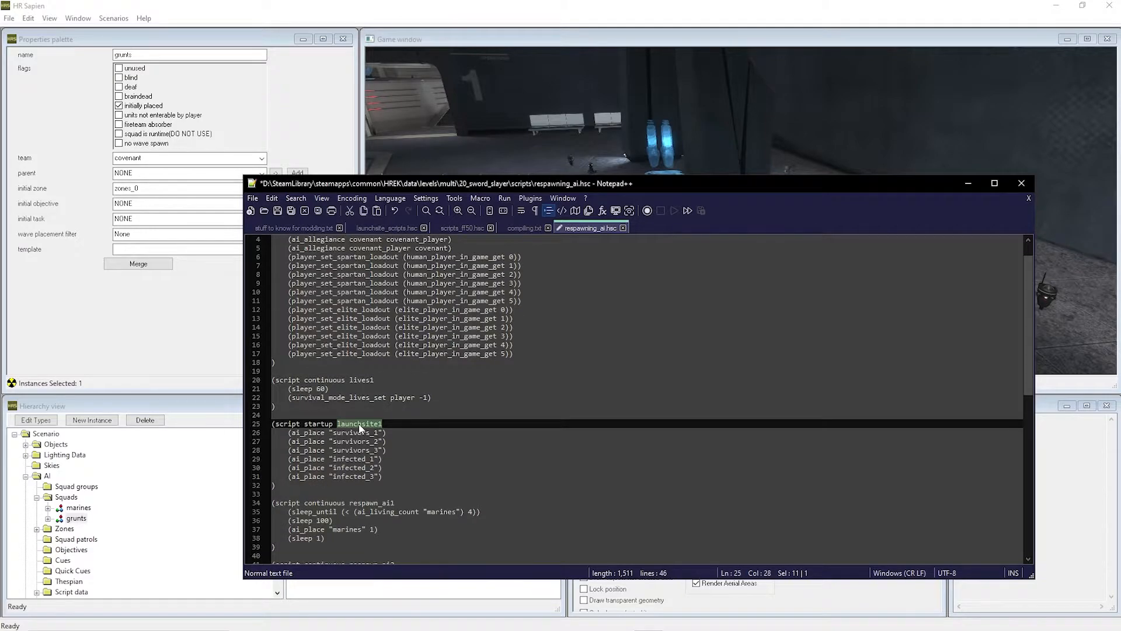
{"action": "type", "text": "swordb"}
{"action": "scroll", "coordinate": [634, 398], "scroll_direction": "down", "scroll_amount": 1}
Replace the survivors and infected placements in swordbase1 with one ai_place line each for "marines" and "grunts"
{"action": "double_click", "coordinate": [355, 406]}
{"action": "type", "text": "marines"}
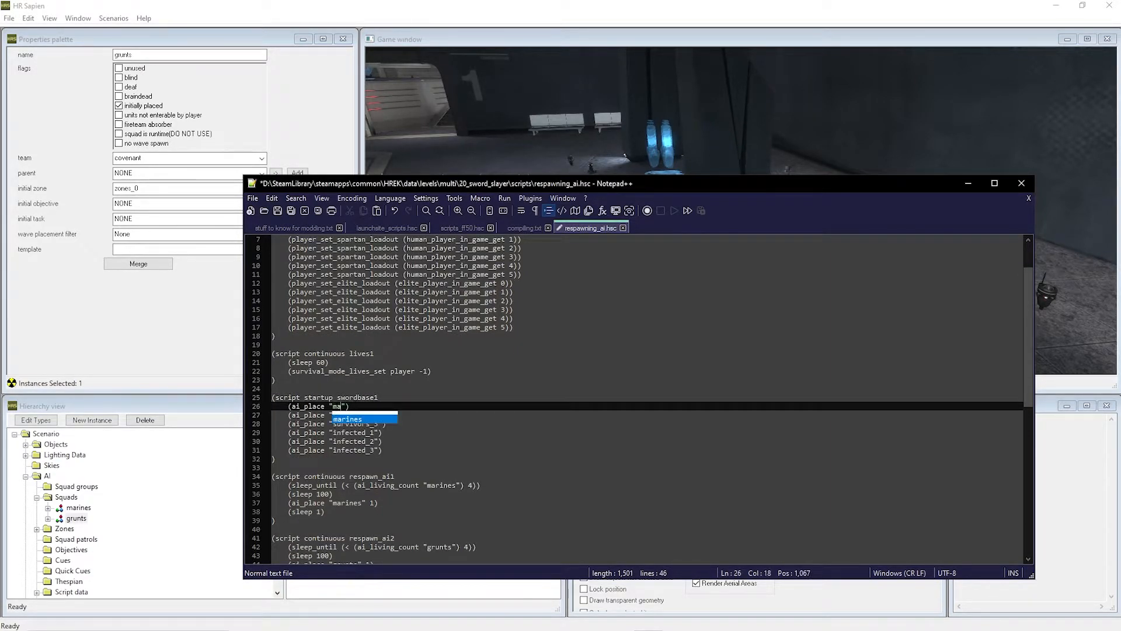
{"action": "double_click", "coordinate": [354, 415]}
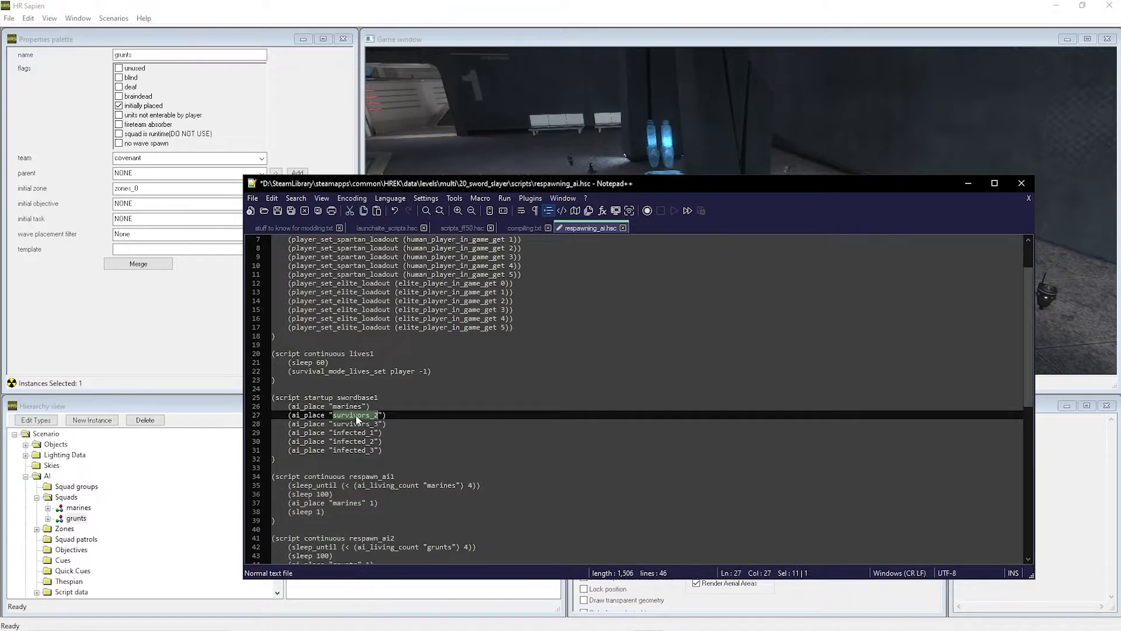
{"action": "left_click", "coordinate": [374, 451], "text": "shift"}
{"action": "type", "text": "grunts"}
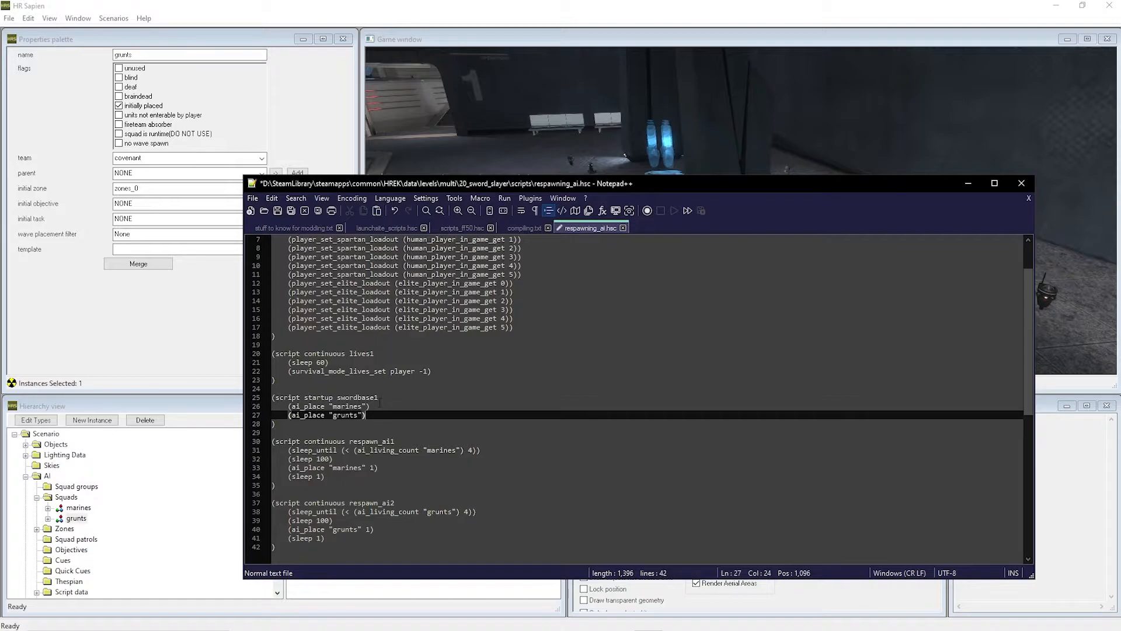
Check the edited script from start to end and save respawning_ai.hsc
{"action": "scroll", "coordinate": [398, 418], "scroll_direction": "down", "scroll_amount": 1}
{"action": "left_click", "coordinate": [409, 520]}
{"action": "scroll", "coordinate": [429, 496], "scroll_direction": "up", "scroll_amount": 3}
{"action": "scroll", "coordinate": [436, 476], "scroll_direction": "down", "scroll_amount": 2}
{"action": "scroll", "coordinate": [436, 452], "scroll_direction": "up", "scroll_amount": 2}
{"action": "scroll", "coordinate": [467, 447], "scroll_direction": "down", "scroll_amount": 2}
{"action": "scroll", "coordinate": [500, 439], "scroll_direction": "up", "scroll_amount": 2}
{"action": "key", "text": "ctrl+s"}
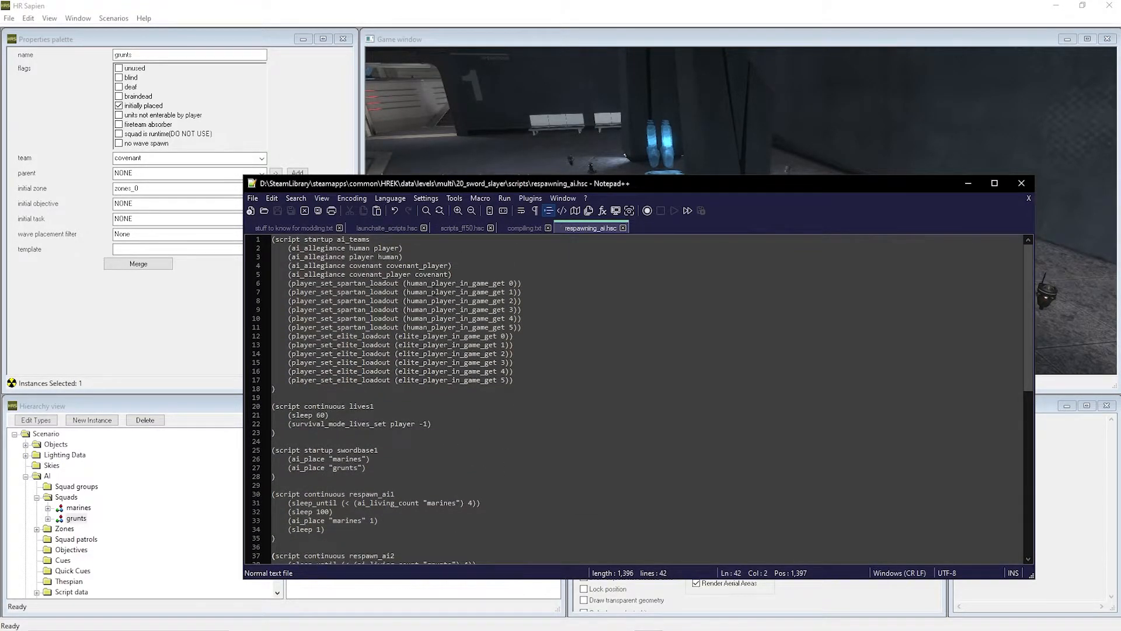
Switch to Sapien and compile the scenario's scripts
{"action": "left_click", "coordinate": [361, 4]}
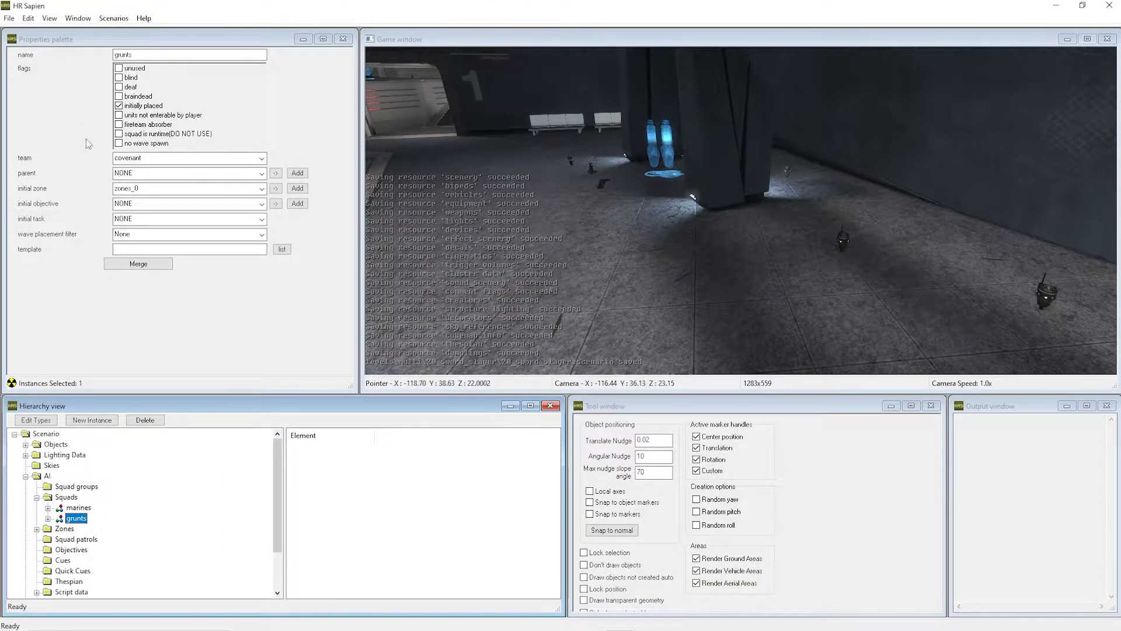
{"action": "left_click", "coordinate": [9, 19]}
{"action": "left_click", "coordinate": [35, 82]}
{"action": "middle_click_drag", "start_coordinate": [407, 115], "coordinate": [133, 559]}
{"action": "key", "text": "w"}
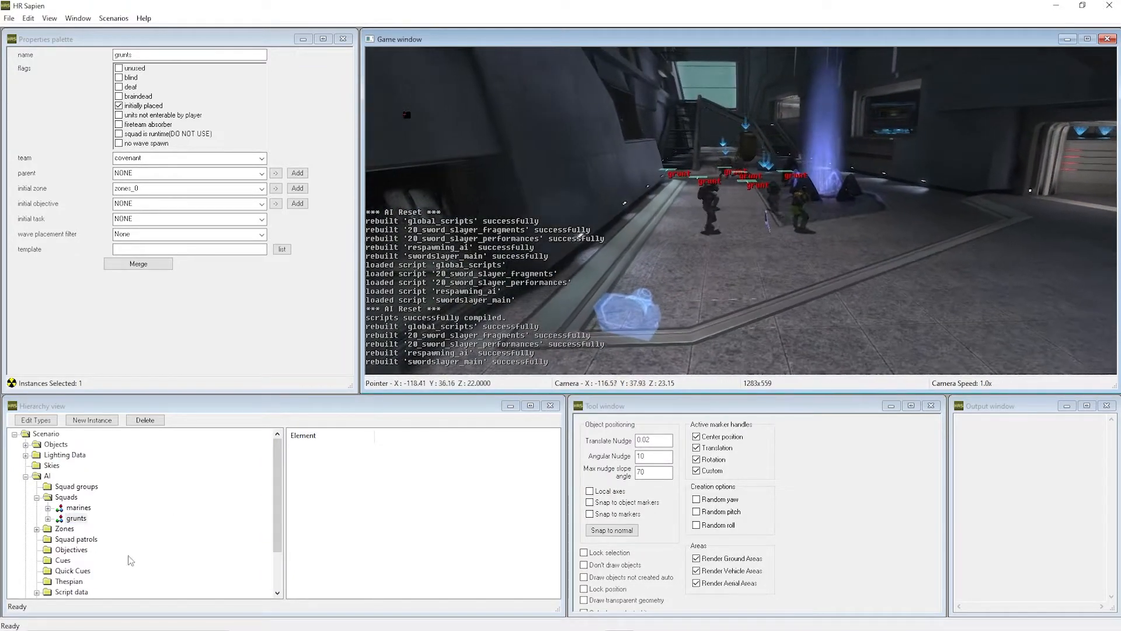
Select the Squads folder in the hierarchy and save the scenario
{"action": "left_click", "coordinate": [81, 508]}
{"action": "right_click", "coordinate": [60, 499]}
{"action": "left_click", "coordinate": [97, 521]}
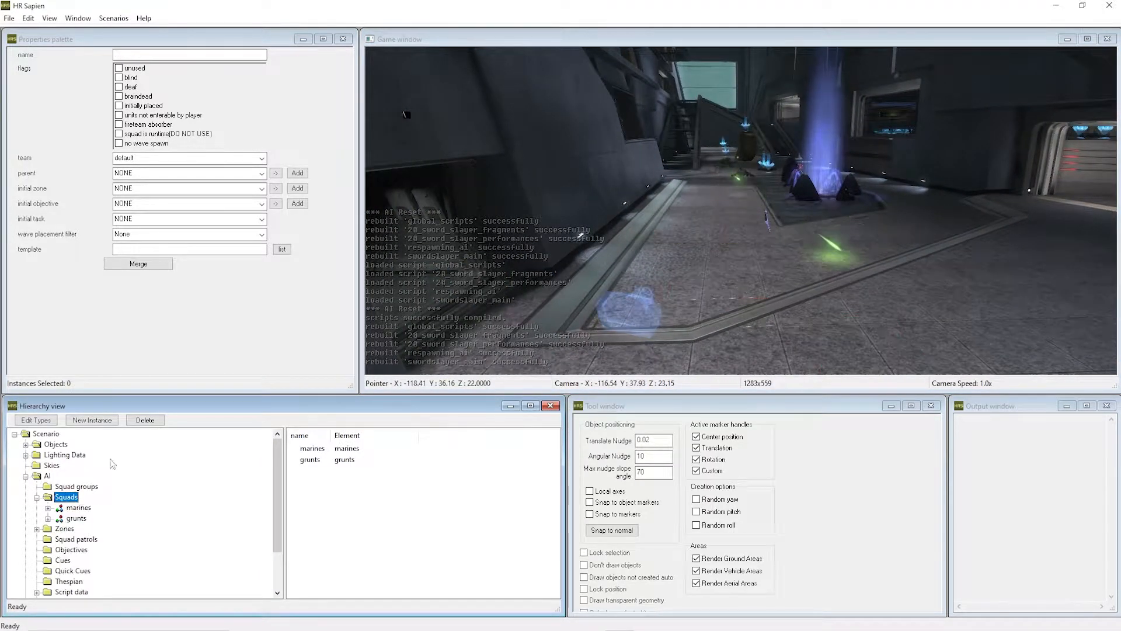
{"action": "key", "text": "ctrl+s"}
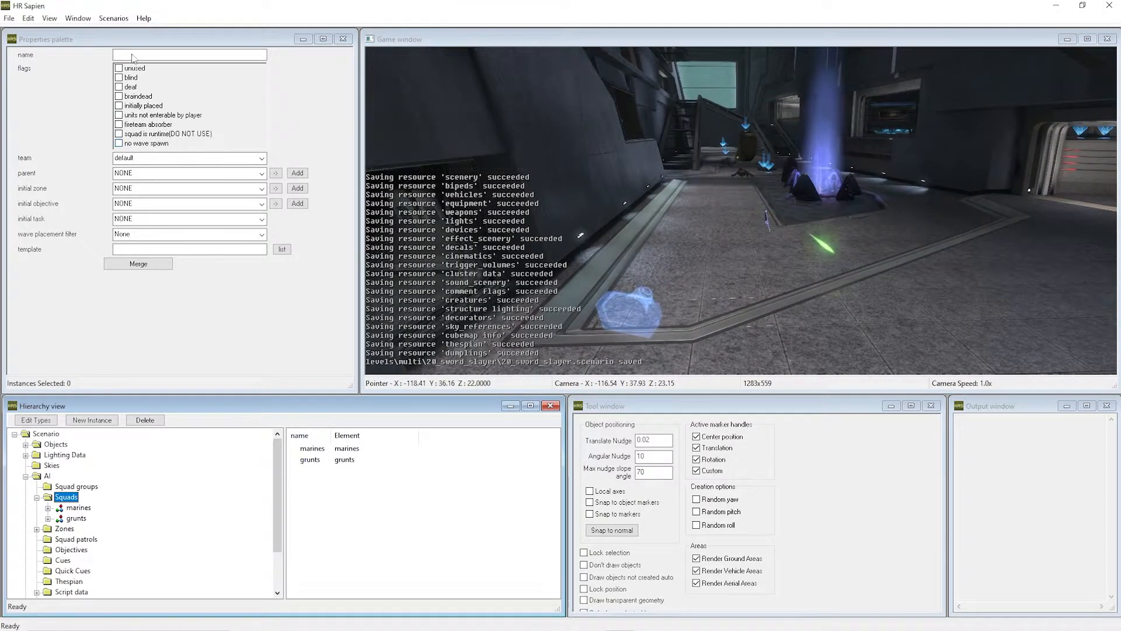
Run the game scripts for the scenario
{"action": "left_click", "coordinate": [119, 22]}
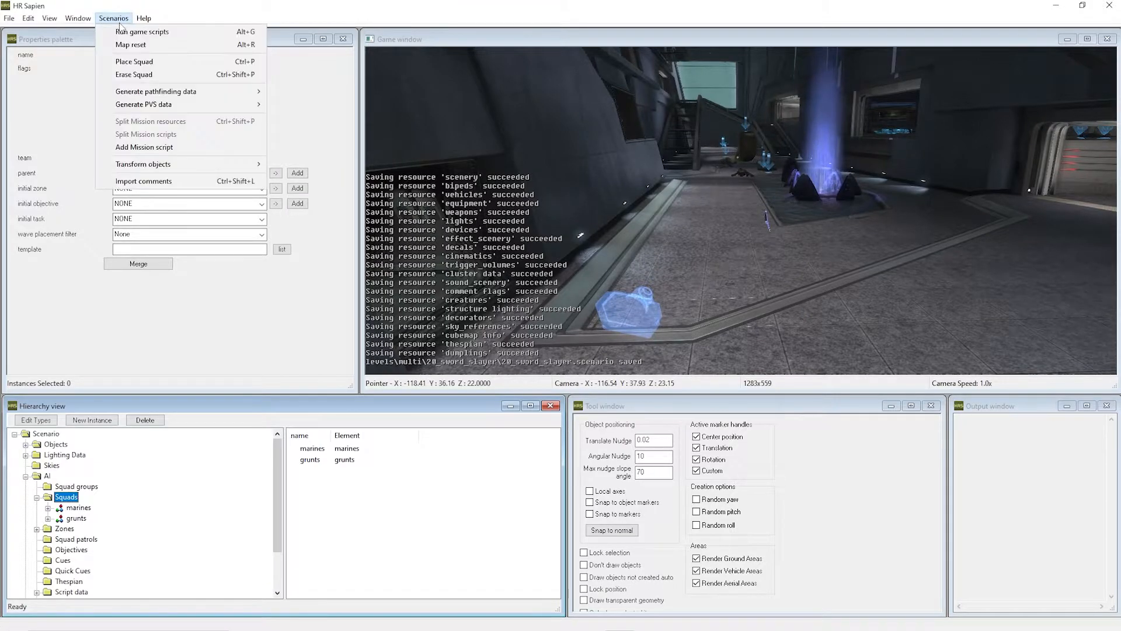
{"action": "left_click", "coordinate": [122, 32]}
{"action": "left_click", "coordinate": [120, 21]}
{"action": "left_click", "coordinate": [123, 32]}
Watch the marines and grunts in the game view to check how they spawn and fight
{"action": "middle_click_drag", "start_coordinate": [585, 221], "coordinate": [585, 212]}
{"action": "key", "text": "w"}
{"action": "key", "text": "s"}
{"action": "middle_click_drag", "start_coordinate": [407, 115], "coordinate": [407, 114]}
{"action": "key", "text": "w"}
{"action": "middle_click_drag", "start_coordinate": [608, 234], "coordinate": [607, 232]}
{"action": "key", "text": "s"}
{"action": "key", "text": "ctrl+s"}
{"action": "key", "text": "w"}
{"action": "key", "text": "w"}
{"action": "key", "text": "w"}
{"action": "key", "text": "w"}
{"action": "key", "text": "w"}
{"action": "key", "text": "s"}
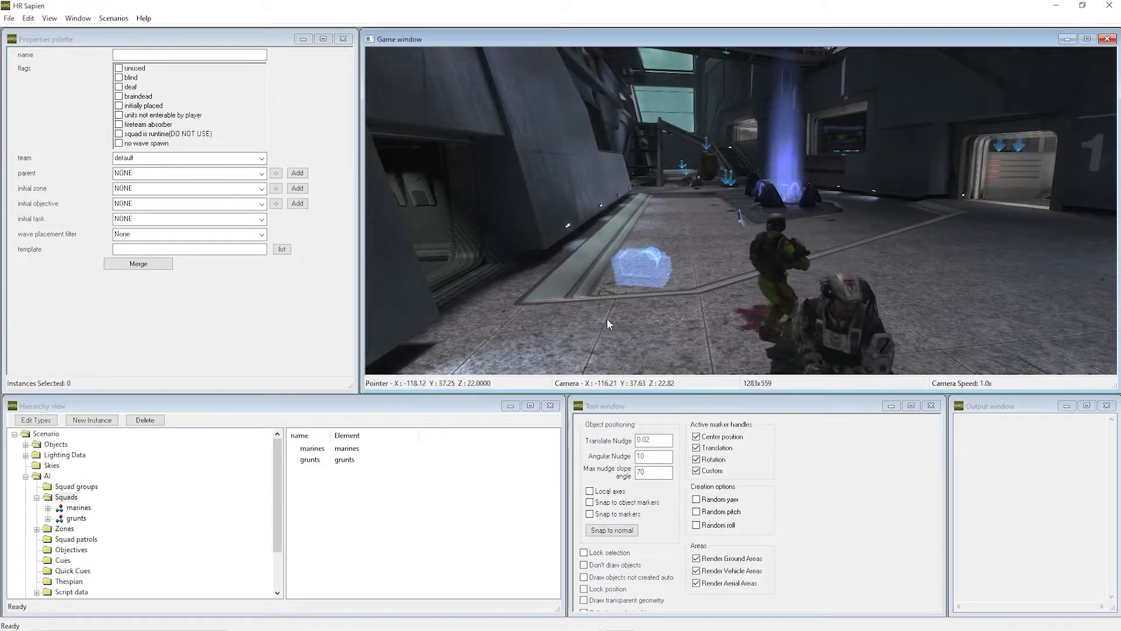
Display the properties of the Scenario root and save the scenario
{"action": "left_click", "coordinate": [46, 434]}
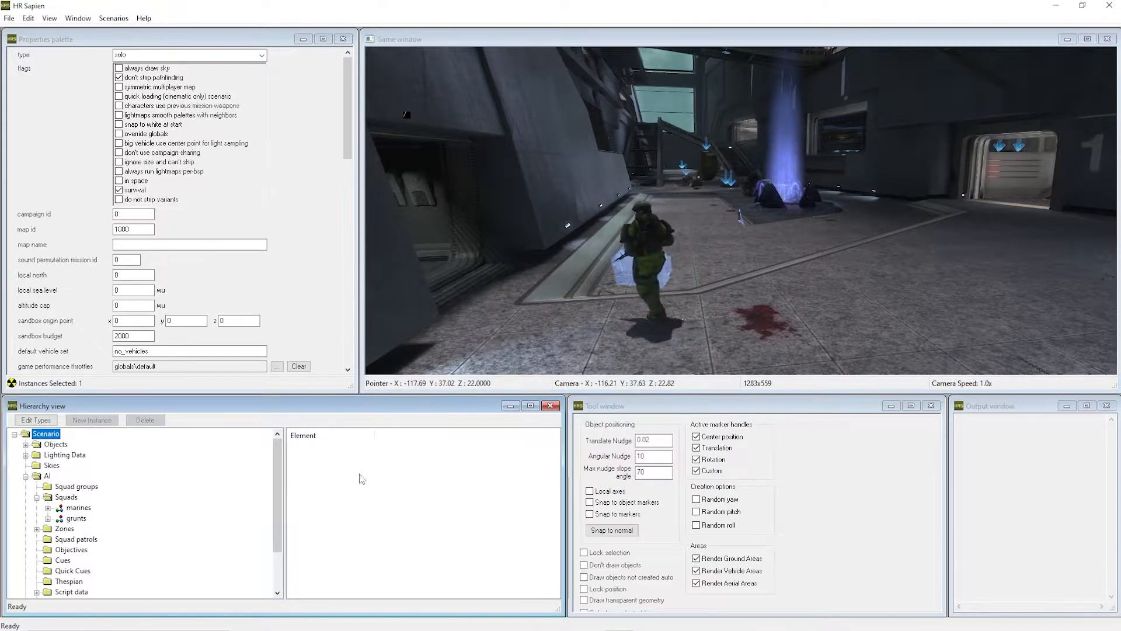
{"action": "key", "text": "ctrl+s"}
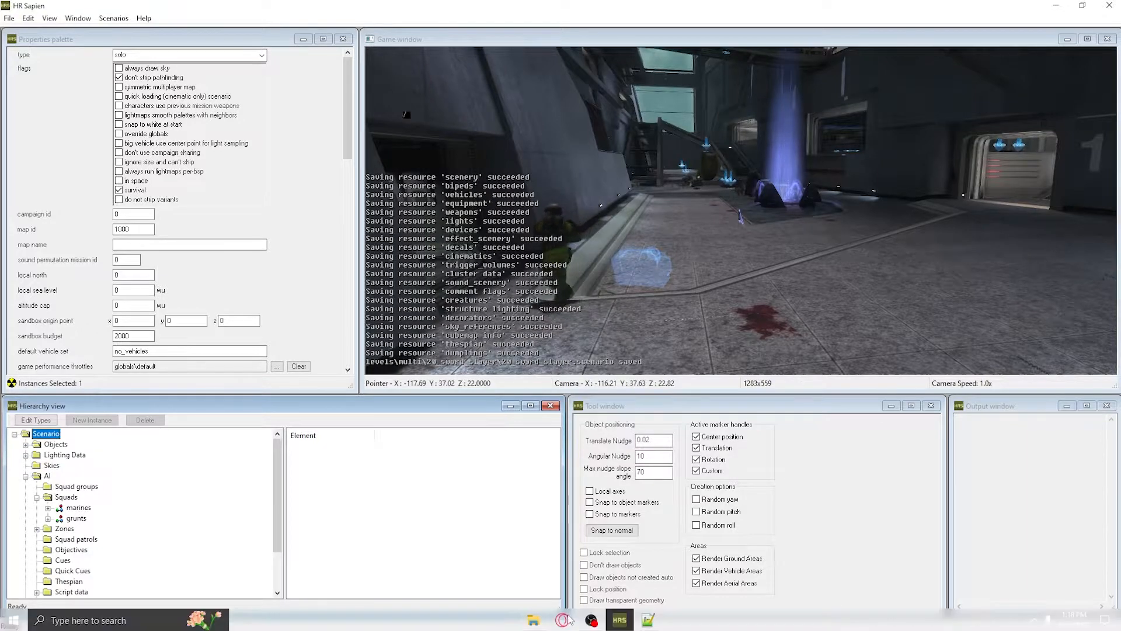
Switch to File Explorer and remove the scripts folder from Quick access
{"action": "left_click", "coordinate": [532, 620]}
{"action": "scroll", "coordinate": [758, 313], "scroll_direction": "down", "scroll_amount": 1}
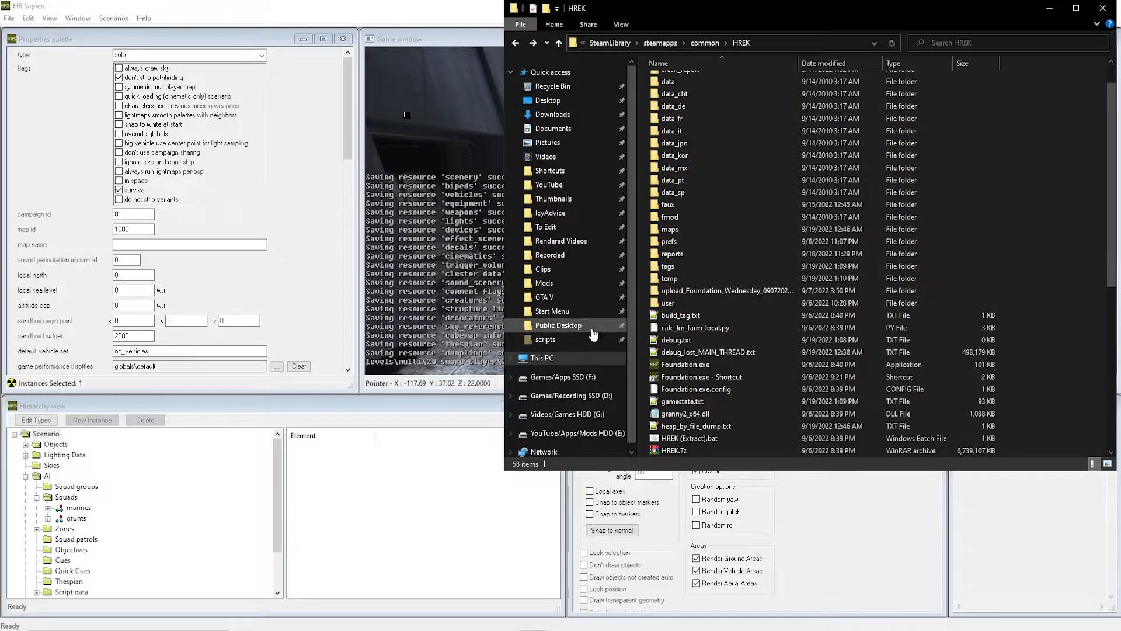
{"action": "right_click", "coordinate": [546, 340]}
{"action": "left_click", "coordinate": [450, 367]}
Launch Foundation from the HREK folder, minimize the folder window and switch to Foundation
{"action": "scroll", "coordinate": [743, 346], "scroll_direction": "down", "scroll_amount": 4}
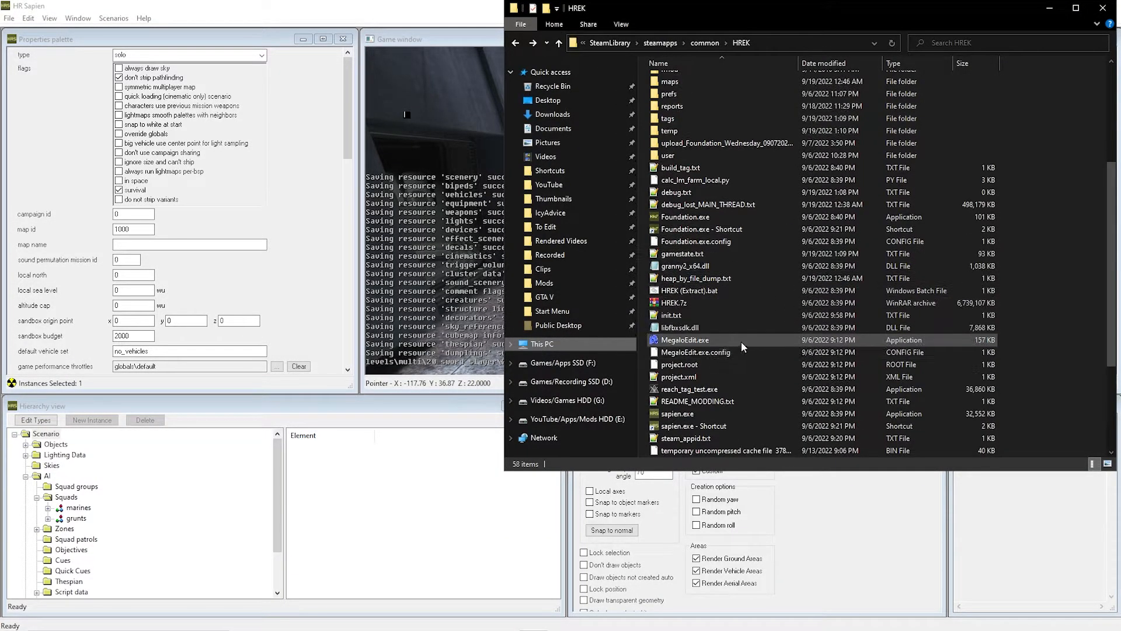
{"action": "double_click", "coordinate": [698, 220]}
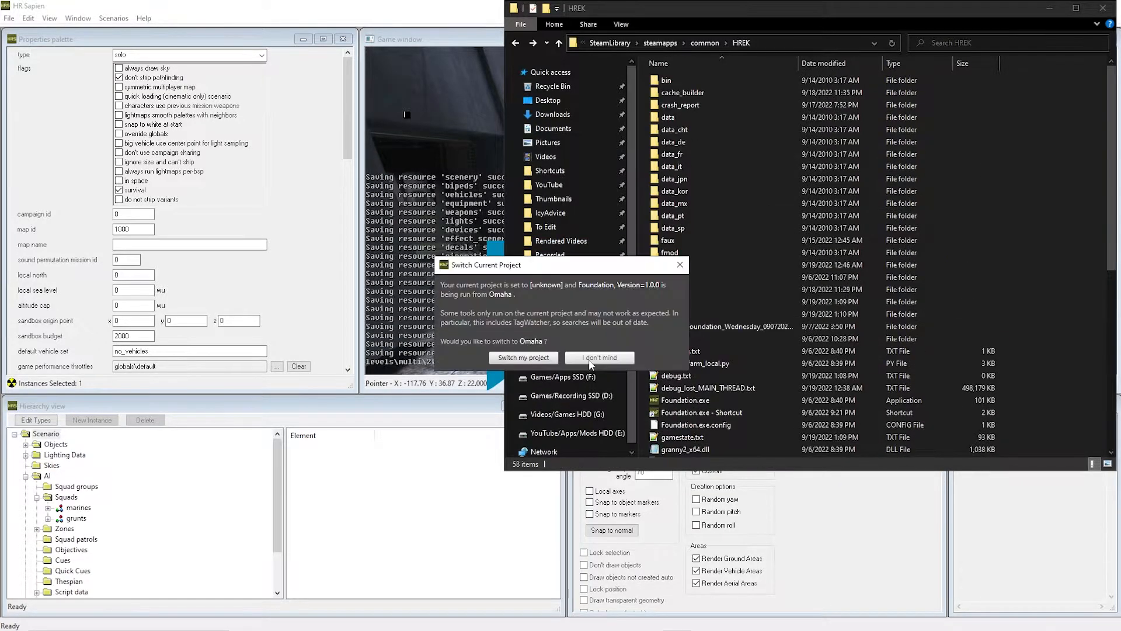
{"action": "left_click", "coordinate": [1050, 8]}
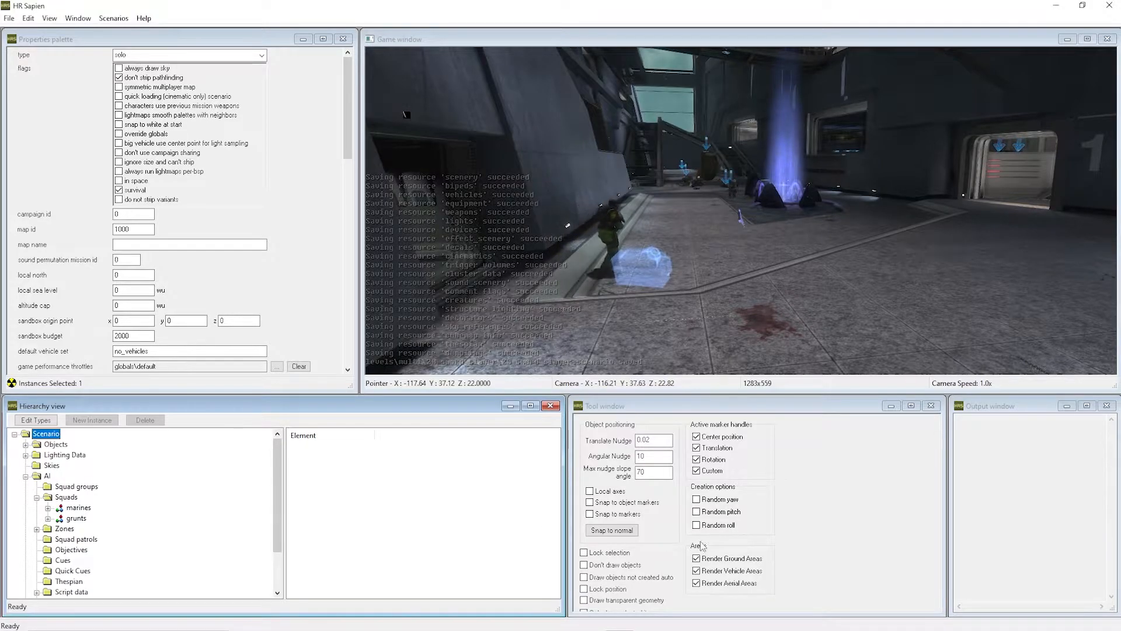
{"action": "left_click", "coordinate": [679, 621]}
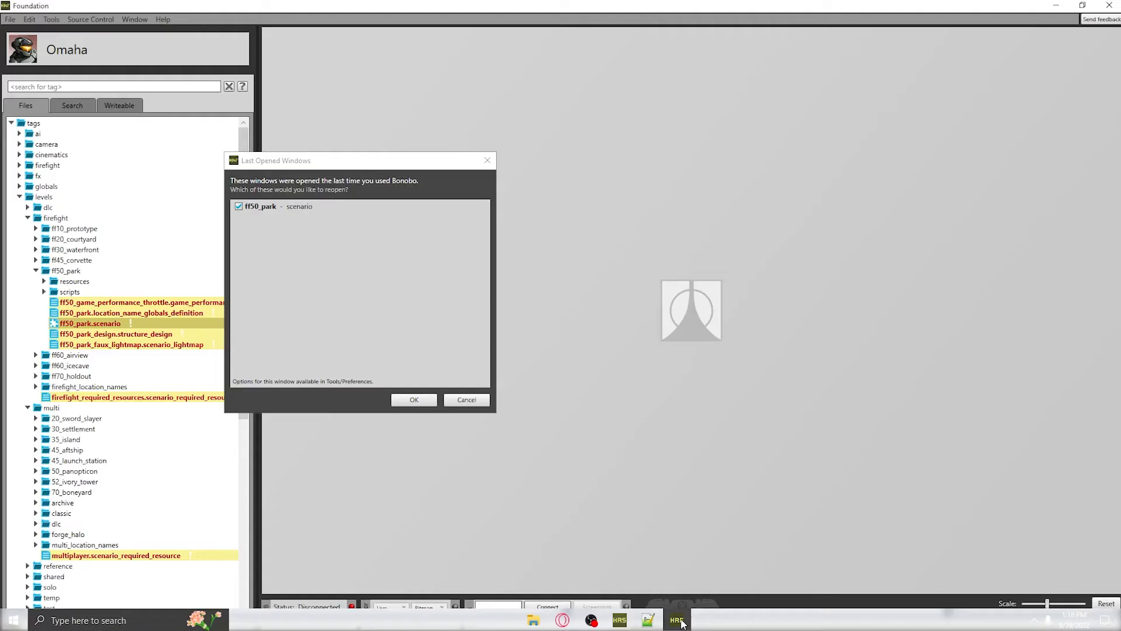
Skip reopening the previous windows and open the 20_sword_slayer.scenario tag from levels\multi\20_sword_slayer
{"action": "left_click", "coordinate": [470, 400]}
{"action": "left_click", "coordinate": [35, 271]}
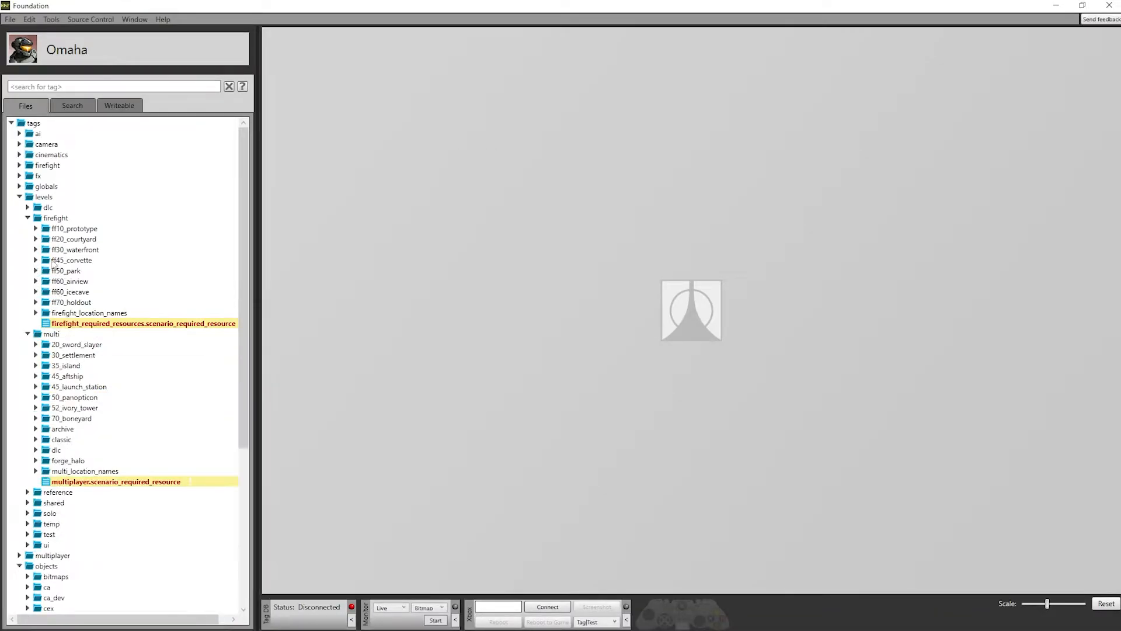
{"action": "left_click", "coordinate": [19, 196]}
{"action": "left_click", "coordinate": [20, 217]}
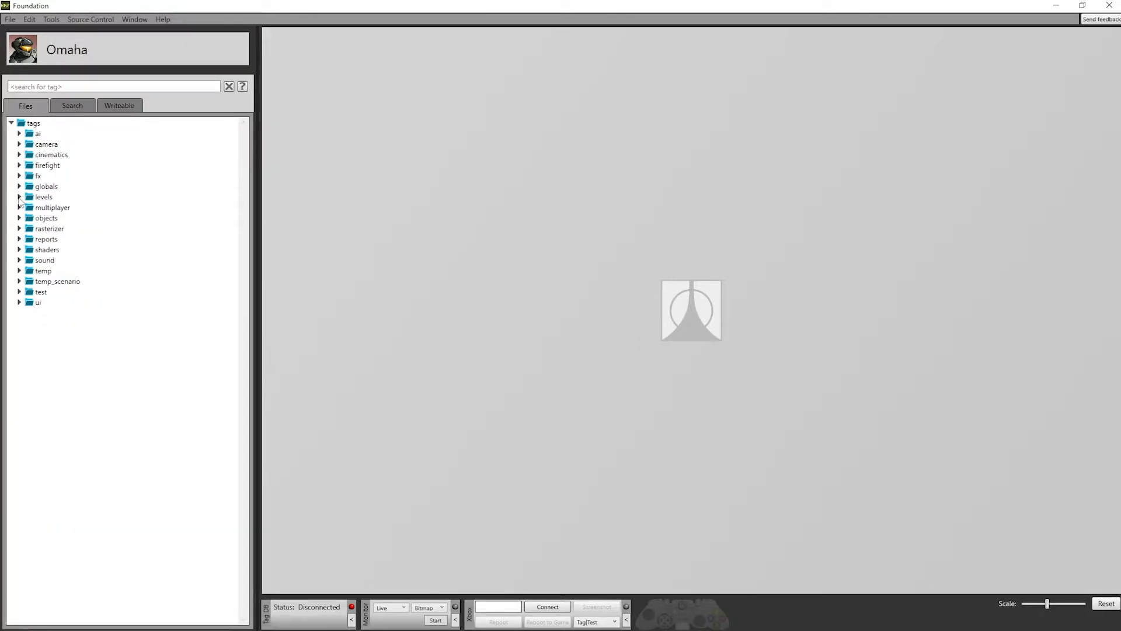
{"action": "left_click", "coordinate": [19, 197]}
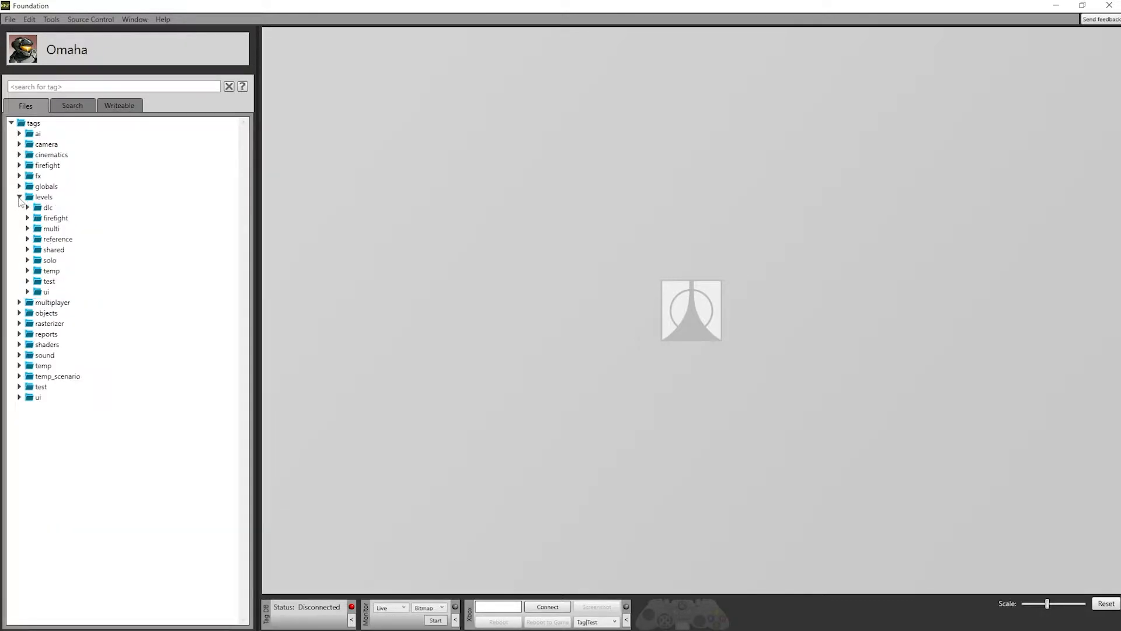
{"action": "left_click", "coordinate": [28, 228]}
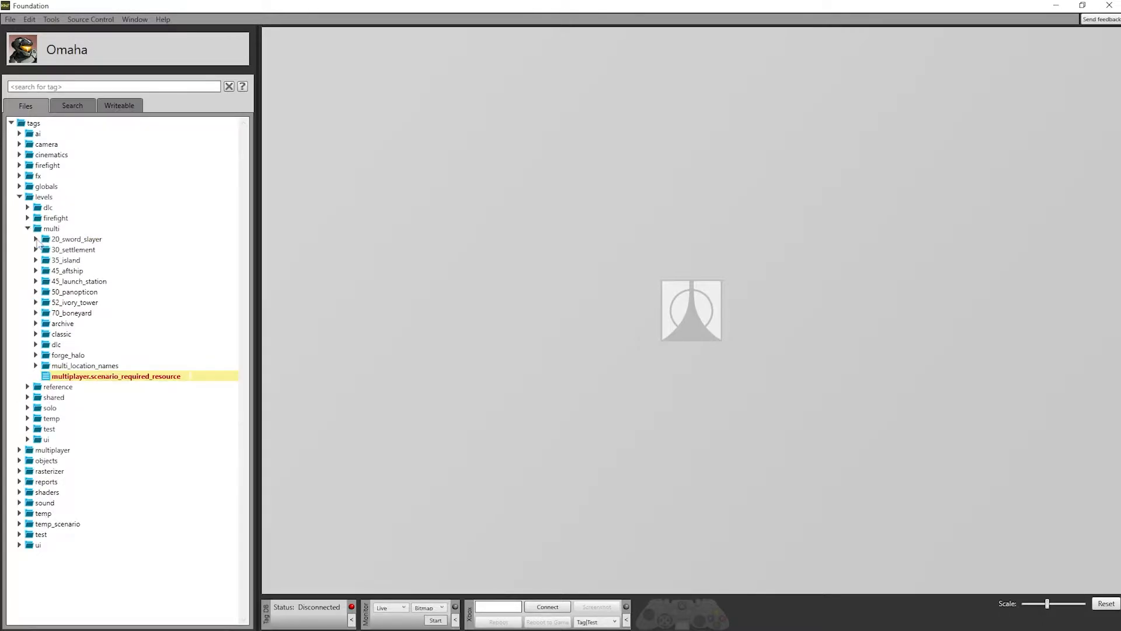
{"action": "left_click", "coordinate": [36, 239]}
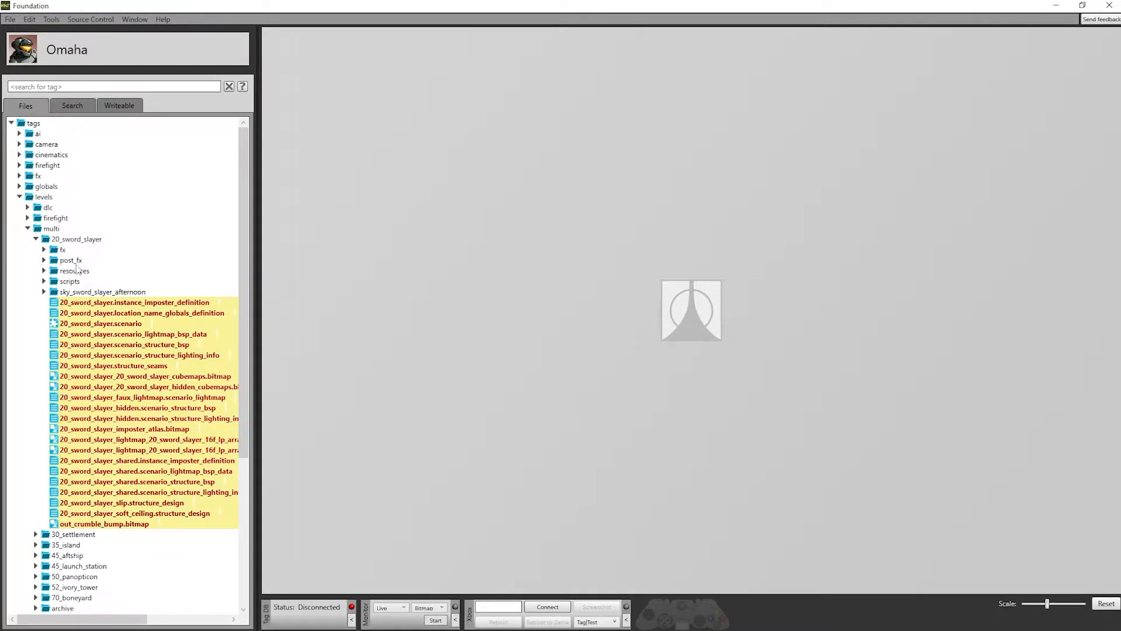
{"action": "double_click", "coordinate": [132, 325]}
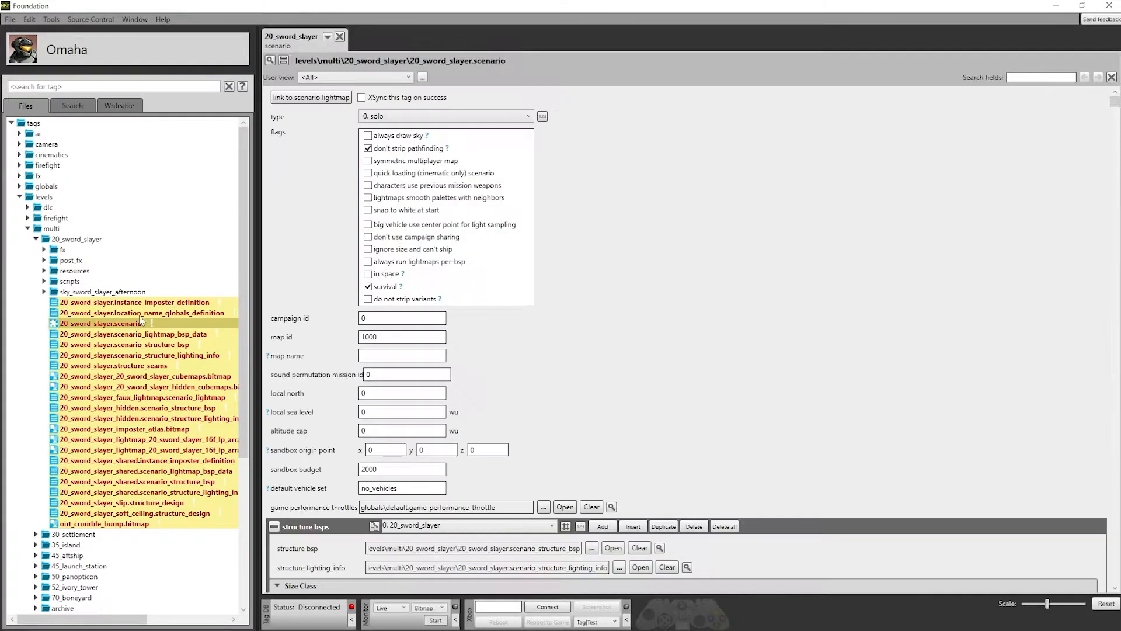
Open ff10_prototype.scenario from levels\firefight\ff10_prototype and compare its general scenario settings with those of 20_sword_slayer
{"action": "left_click", "coordinate": [27, 218]}
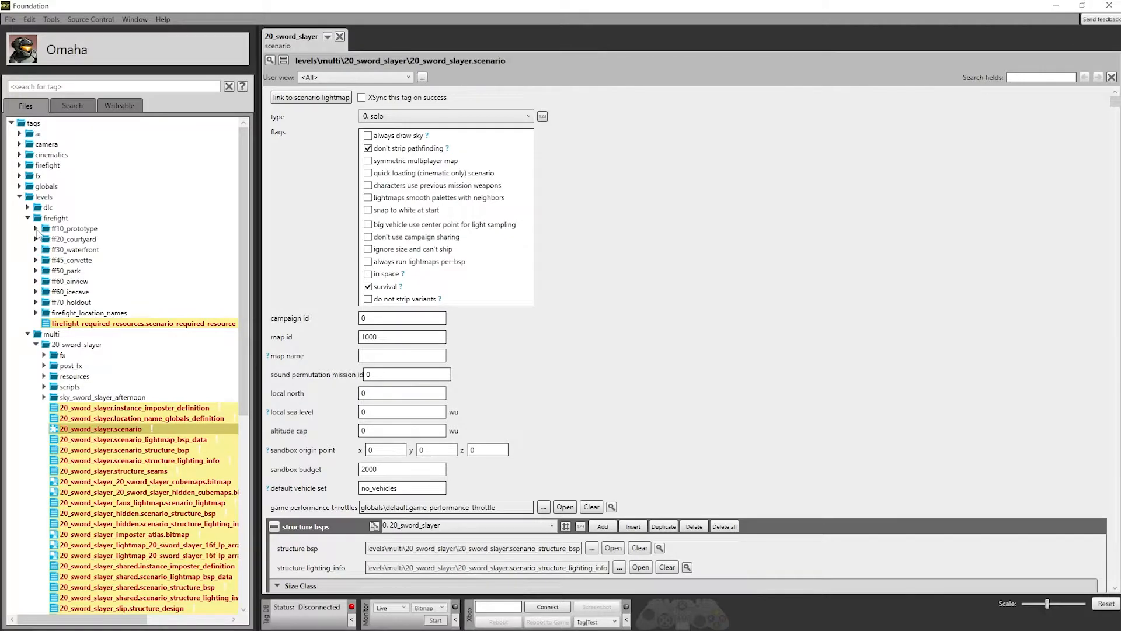
{"action": "left_click", "coordinate": [37, 229]}
{"action": "left_click", "coordinate": [100, 282]}
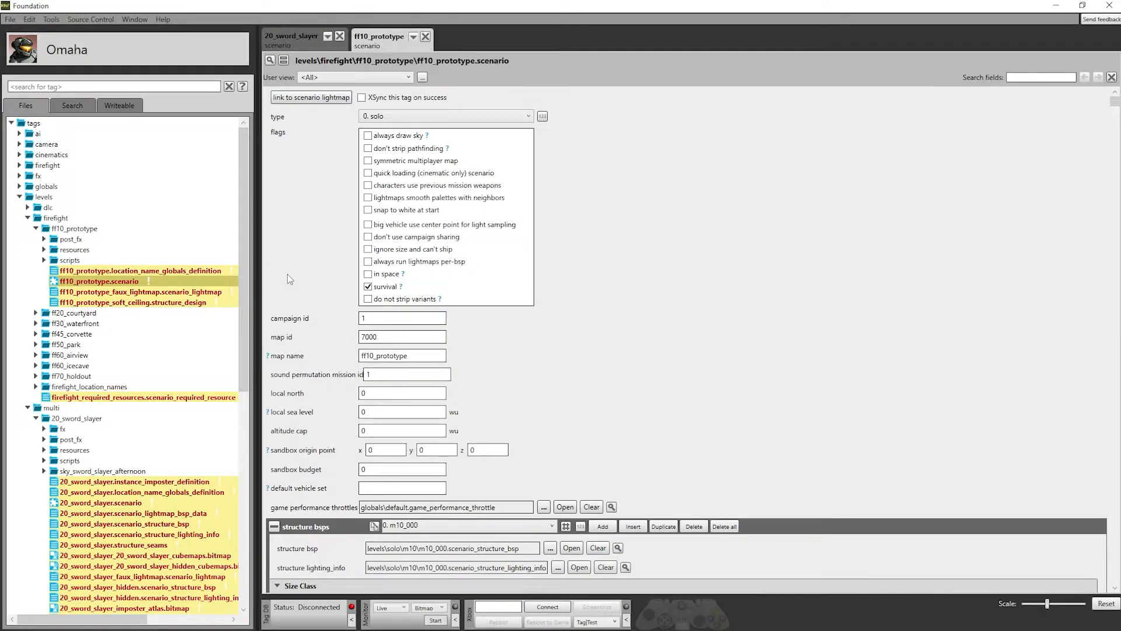
{"action": "left_click", "coordinate": [296, 38]}
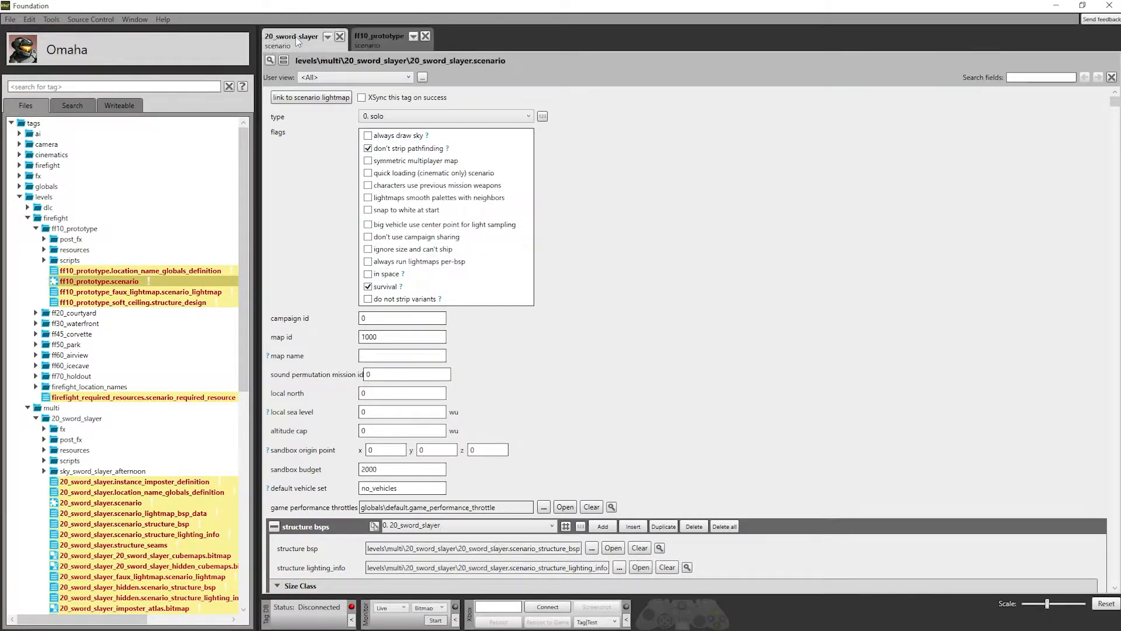
{"action": "scroll", "coordinate": [342, 342], "scroll_direction": "down", "scroll_amount": 10}
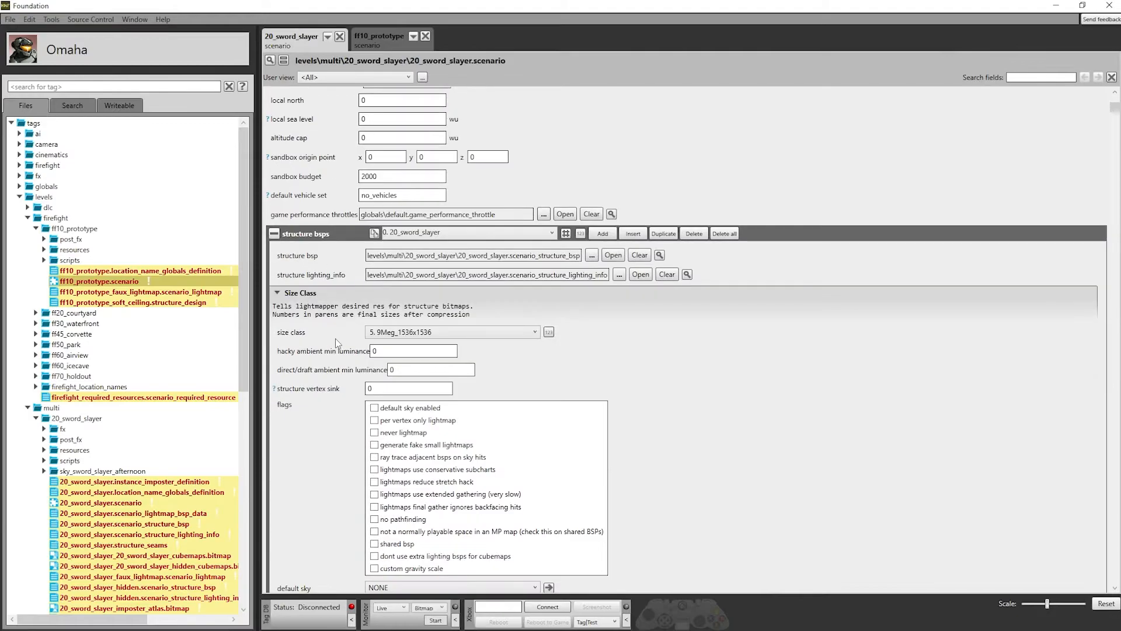
{"action": "scroll", "coordinate": [335, 340], "scroll_direction": "up", "scroll_amount": 10}
{"action": "left_click", "coordinate": [374, 34]}
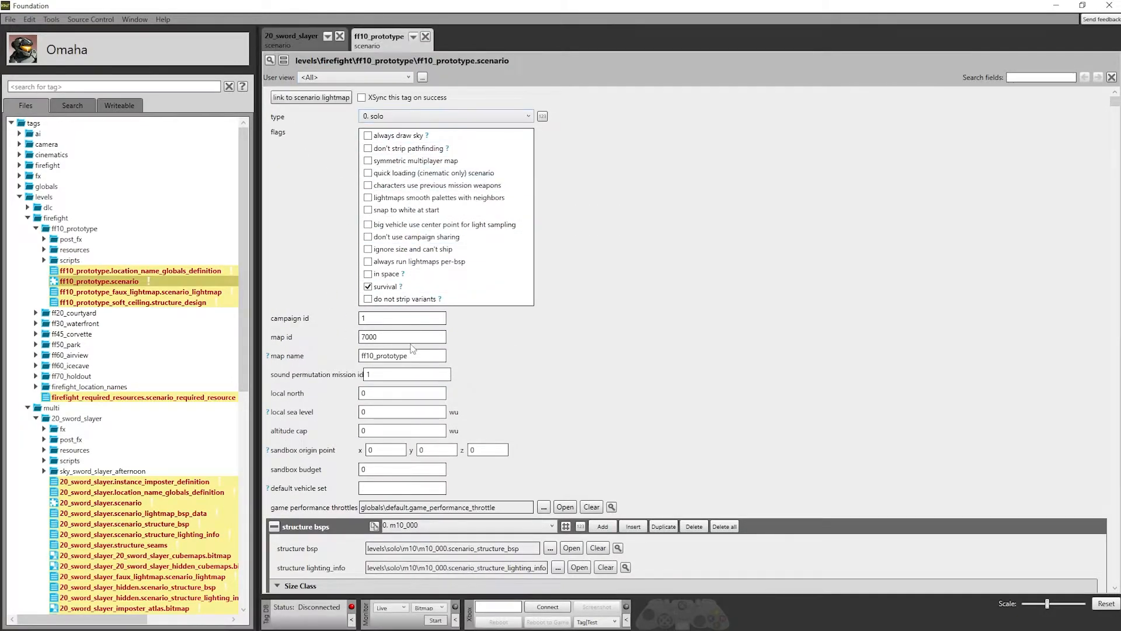
{"action": "left_click", "coordinate": [290, 46]}
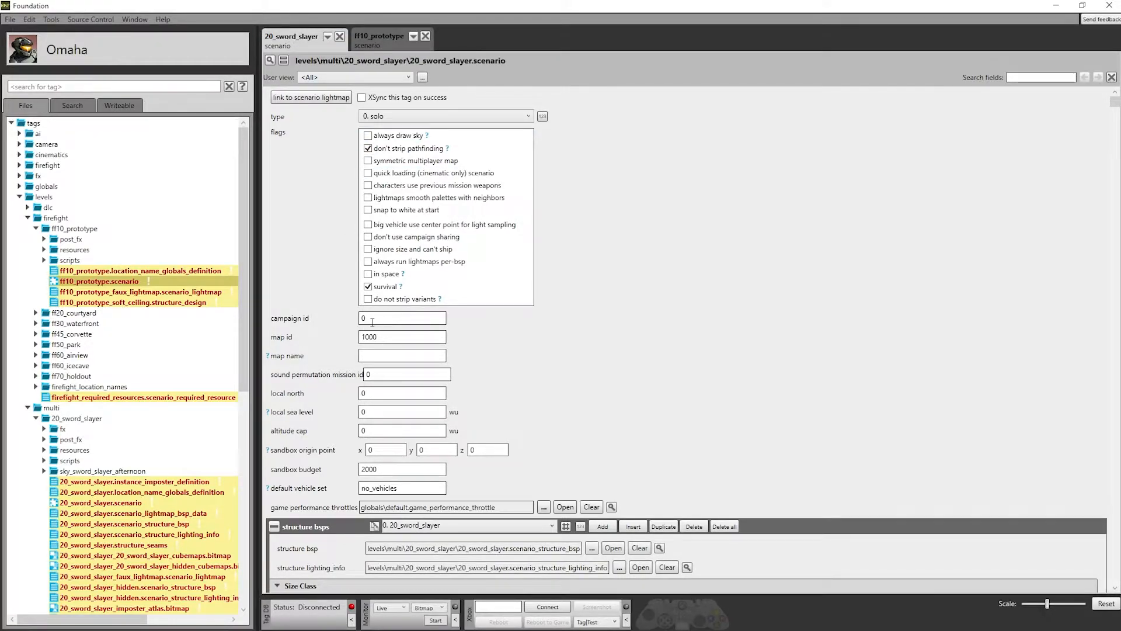
Match the 20_sword_slayer scenario to ff10_prototype by setting its map id to 7000 and its campaign id to 1
{"action": "left_click", "coordinate": [382, 52]}
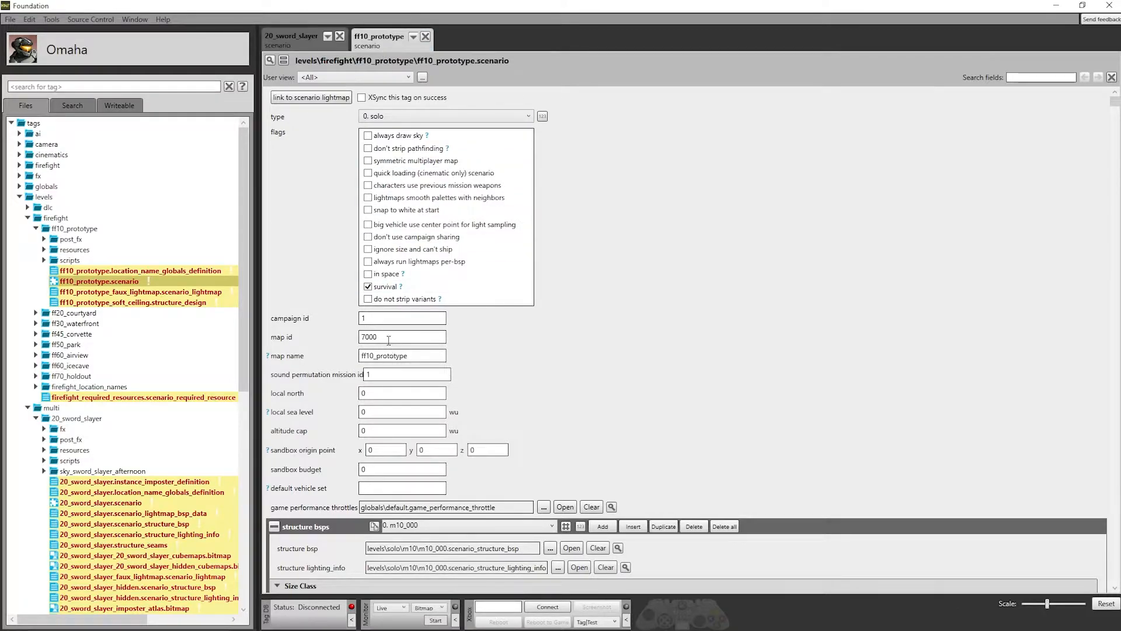
{"action": "left_click_drag", "start_coordinate": [386, 339], "coordinate": [320, 335]}
{"action": "left_click", "coordinate": [292, 39]}
{"action": "type", "text": "7000"}
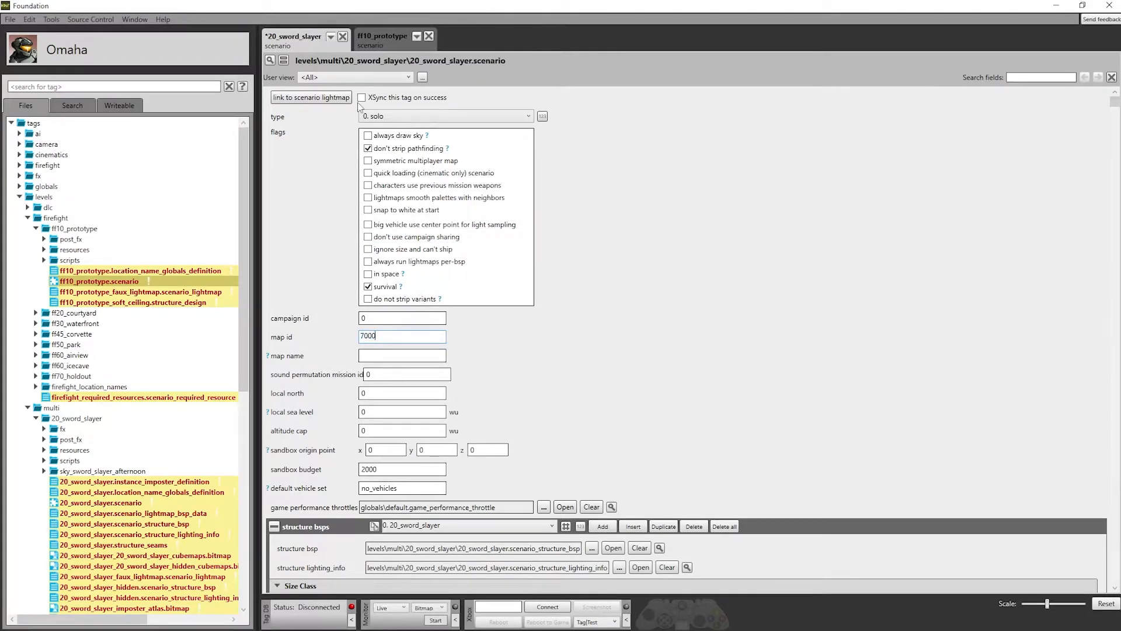
{"action": "left_click", "coordinate": [367, 36]}
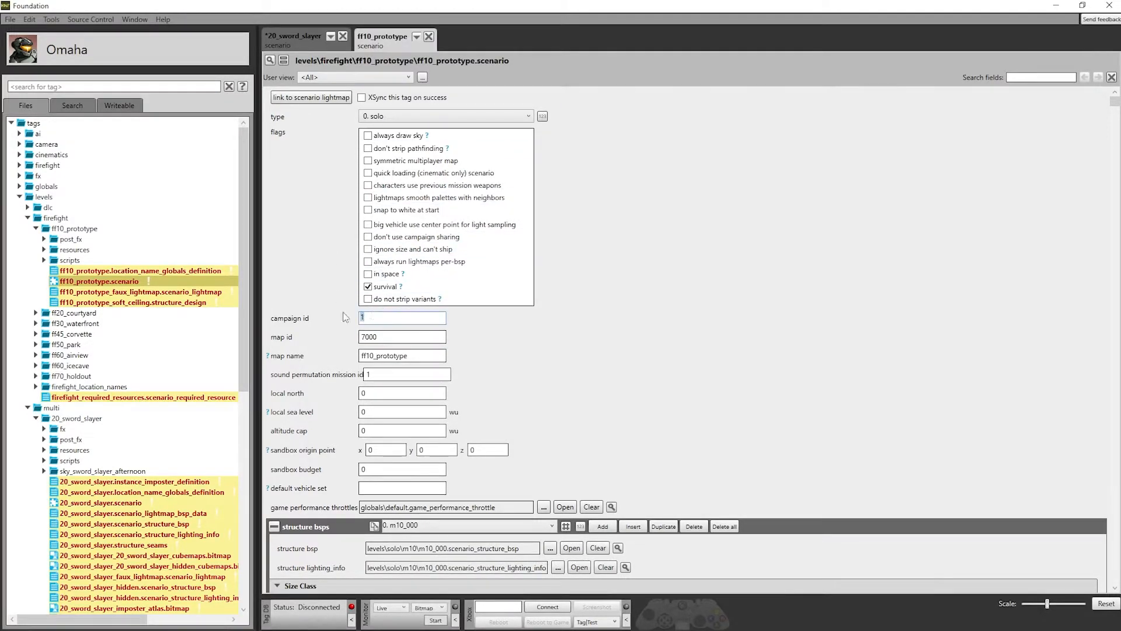
{"action": "left_click", "coordinate": [292, 37]}
{"action": "double_click", "coordinate": [382, 318]}
{"action": "type", "text": "1"}
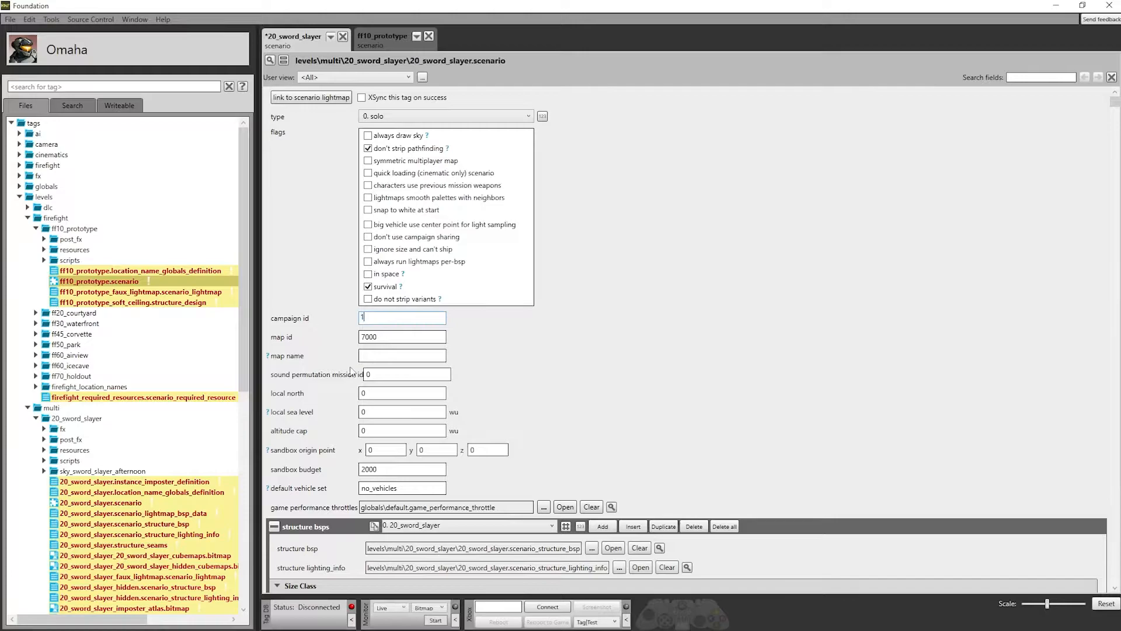
Set the sandbox budget of 20_sword_slayer to 0, clear its default vehicle set and save the tag
{"action": "double_click", "coordinate": [389, 470]}
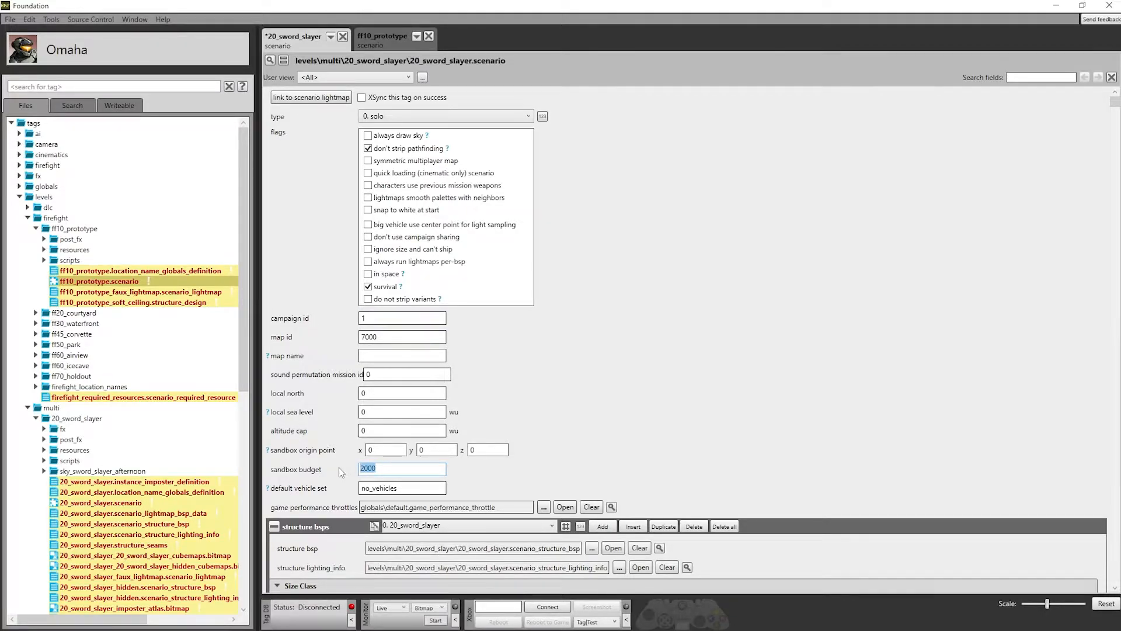
{"action": "type", "text": "0"}
{"action": "double_click", "coordinate": [385, 488]}
{"action": "key", "text": "BackSpace"}
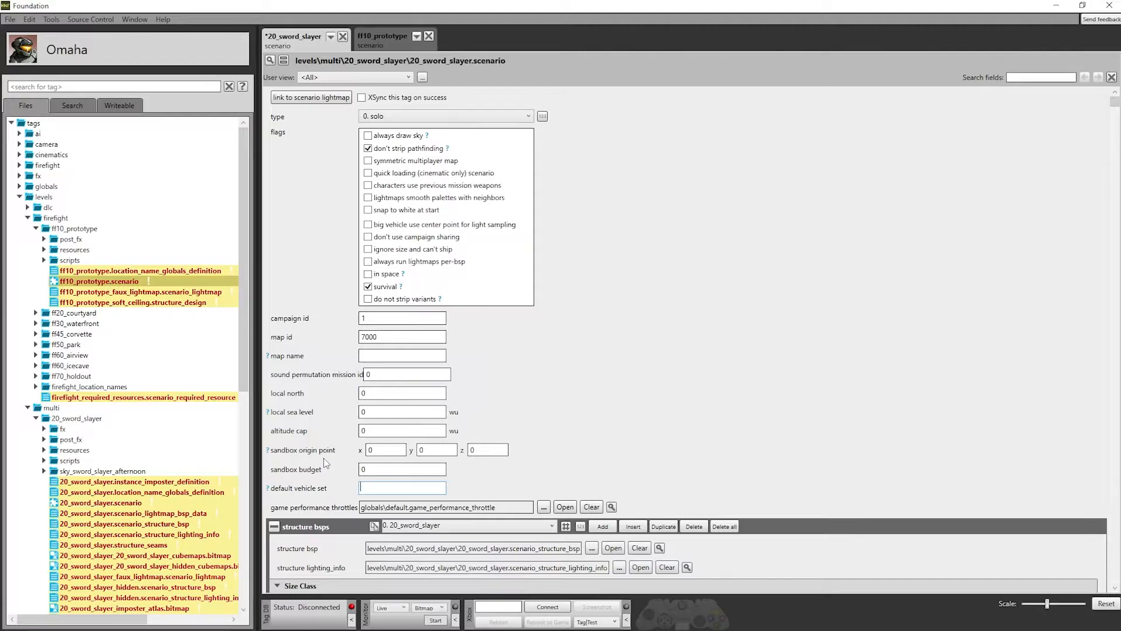
{"action": "key", "text": "ctrl+s"}
Switch to File Explorer, launch sapien.exe from the HREK folder and load the 20_sword_slayer scenario in Sapien
{"action": "left_click", "coordinate": [623, 619]}
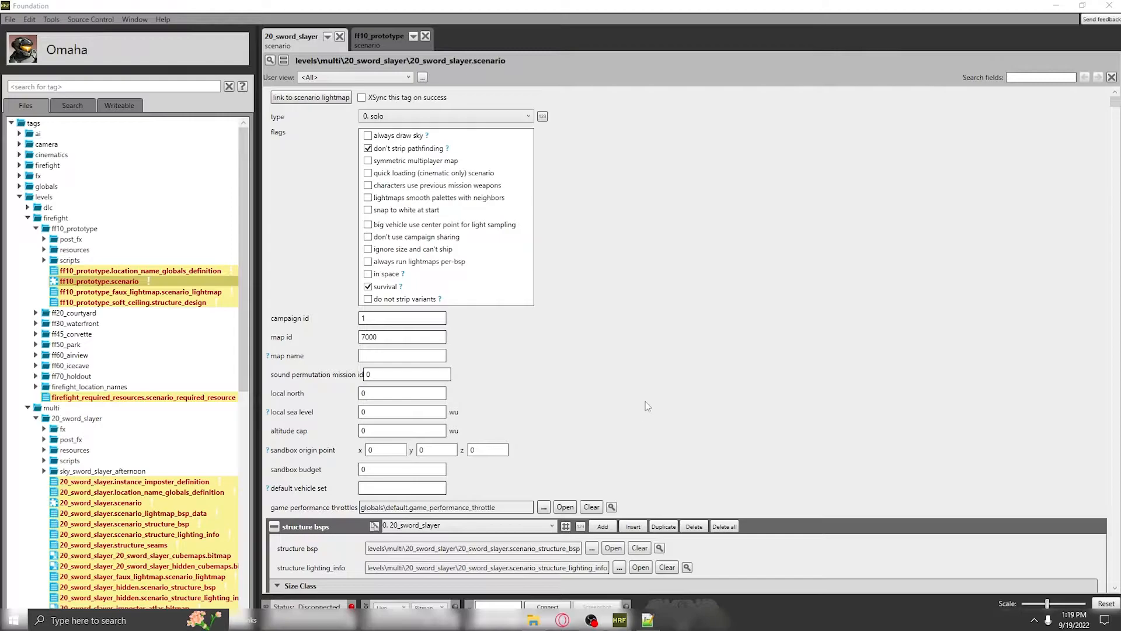
{"action": "left_click", "coordinate": [526, 625]}
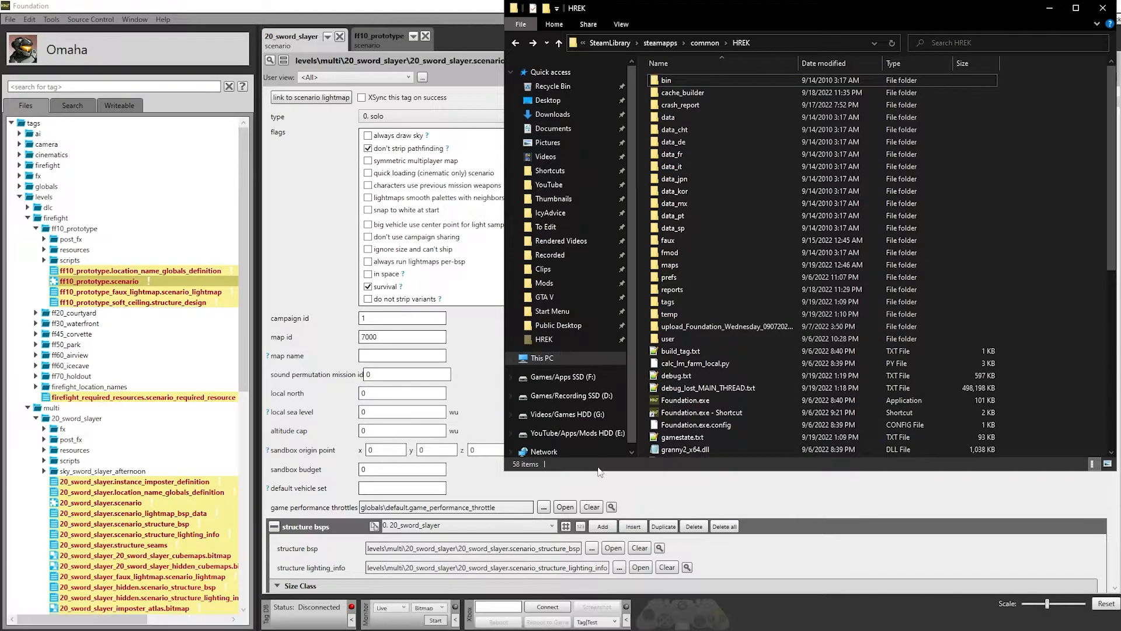
{"action": "left_click_drag", "start_coordinate": [599, 471], "coordinate": [600, 477]}
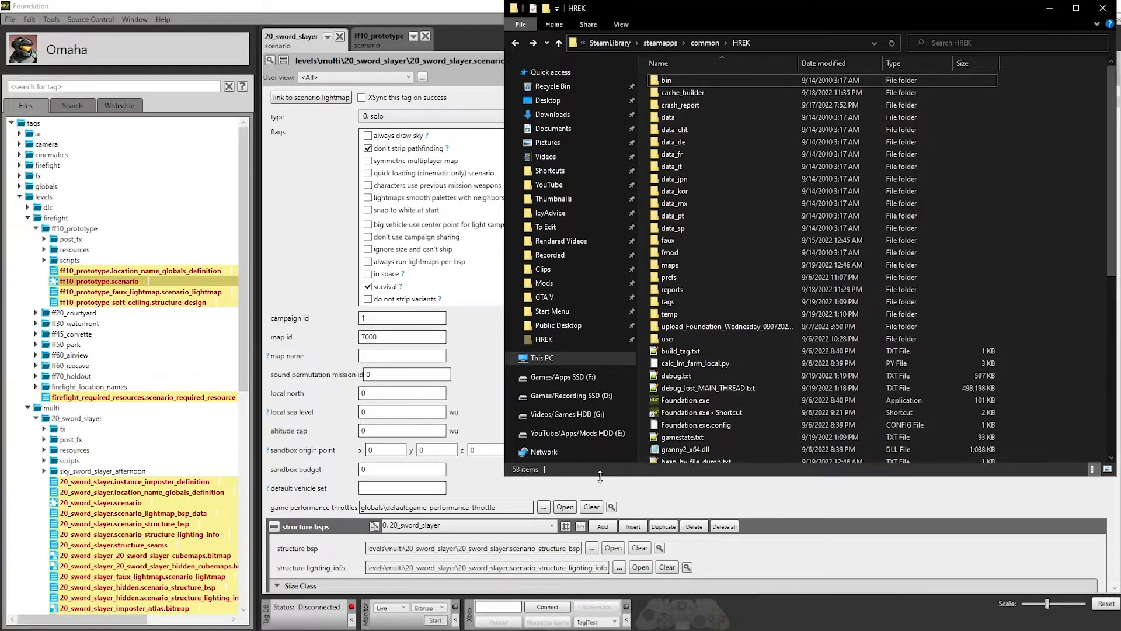
{"action": "scroll", "coordinate": [705, 415], "scroll_direction": "down", "scroll_amount": 7}
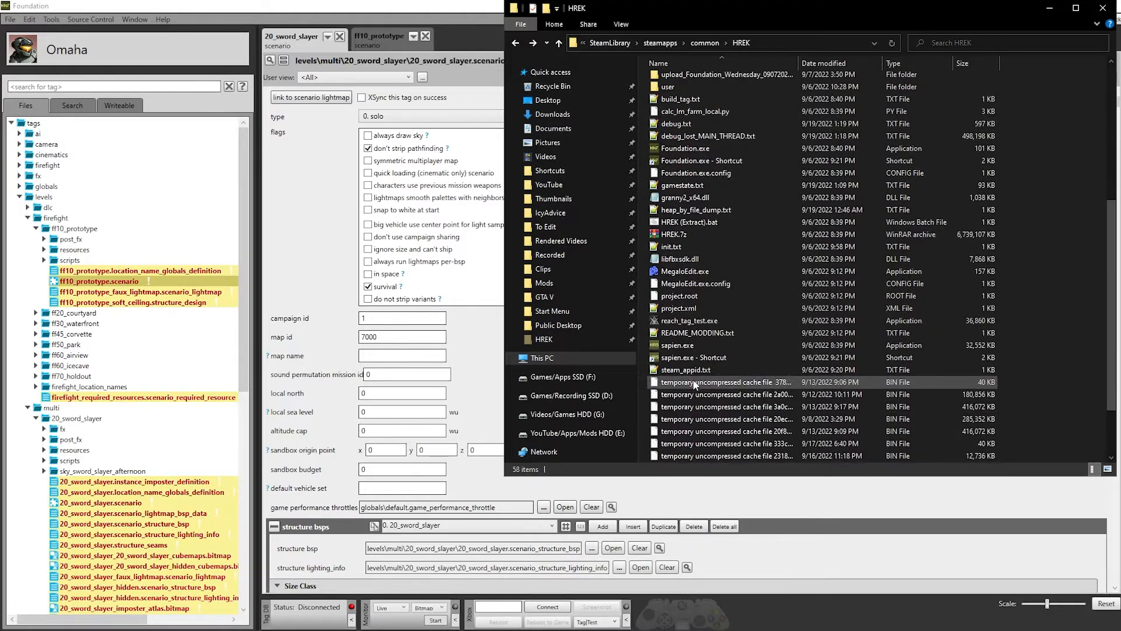
{"action": "double_click", "coordinate": [693, 351]}
{"action": "left_click", "coordinate": [1051, 8]}
{"action": "double_click", "coordinate": [462, 277]}
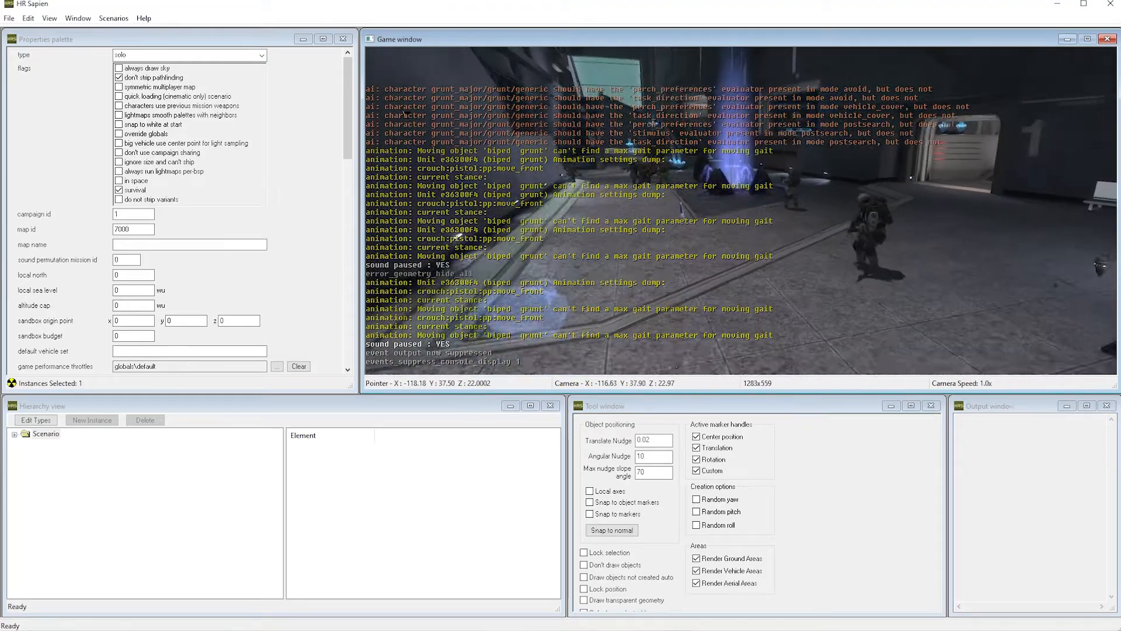
Erase the placed AI squads through the Squads folder under AI and save the scenario
{"action": "left_click", "coordinate": [14, 434]}
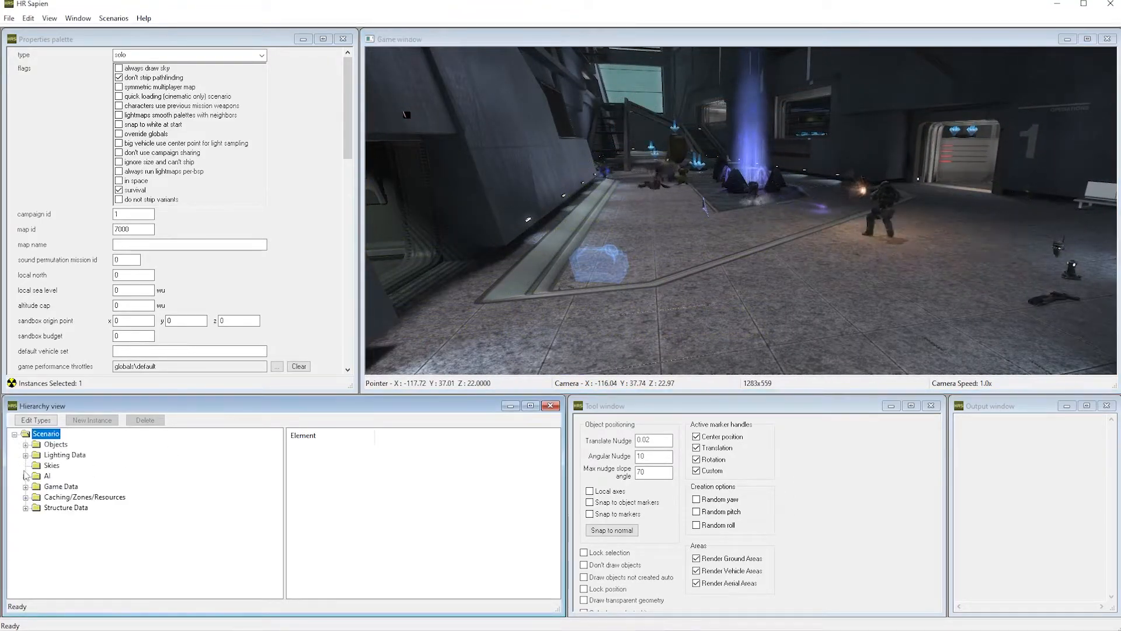
{"action": "left_click", "coordinate": [26, 476]}
{"action": "right_click", "coordinate": [66, 498]}
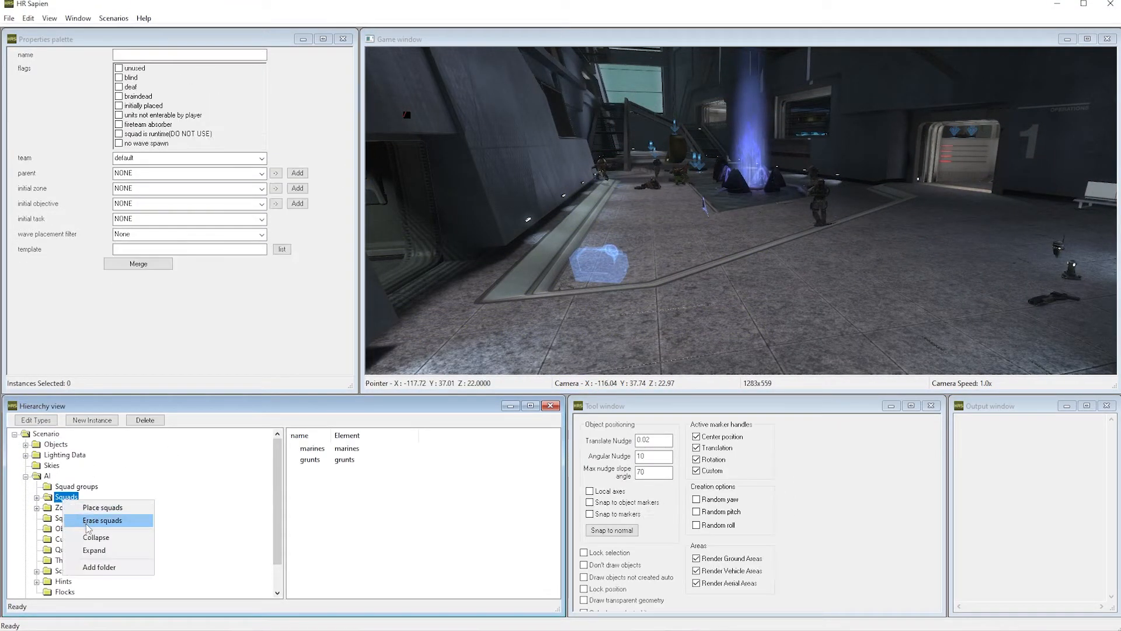
{"action": "left_click", "coordinate": [103, 520]}
{"action": "key", "text": "ctrl+s"}
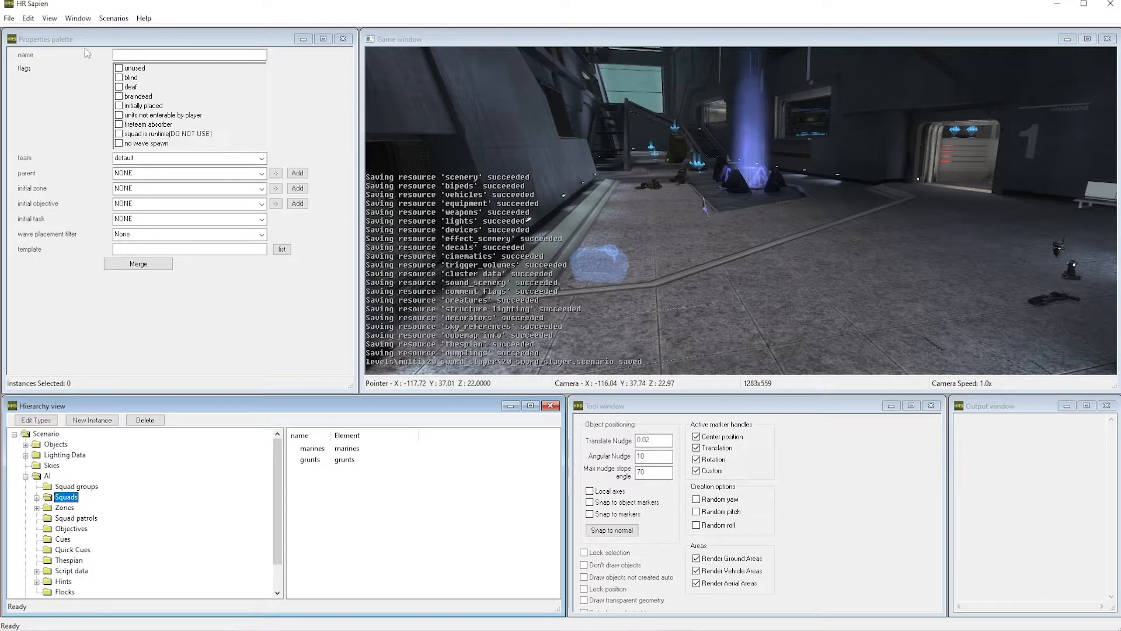
Recompile the scenario scripts and save the scenario again
{"action": "left_click", "coordinate": [113, 18]}
{"action": "left_click", "coordinate": [122, 31]}
{"action": "left_click", "coordinate": [113, 18]}
{"action": "left_click", "coordinate": [122, 31]}
{"action": "left_click", "coordinate": [561, 136]}
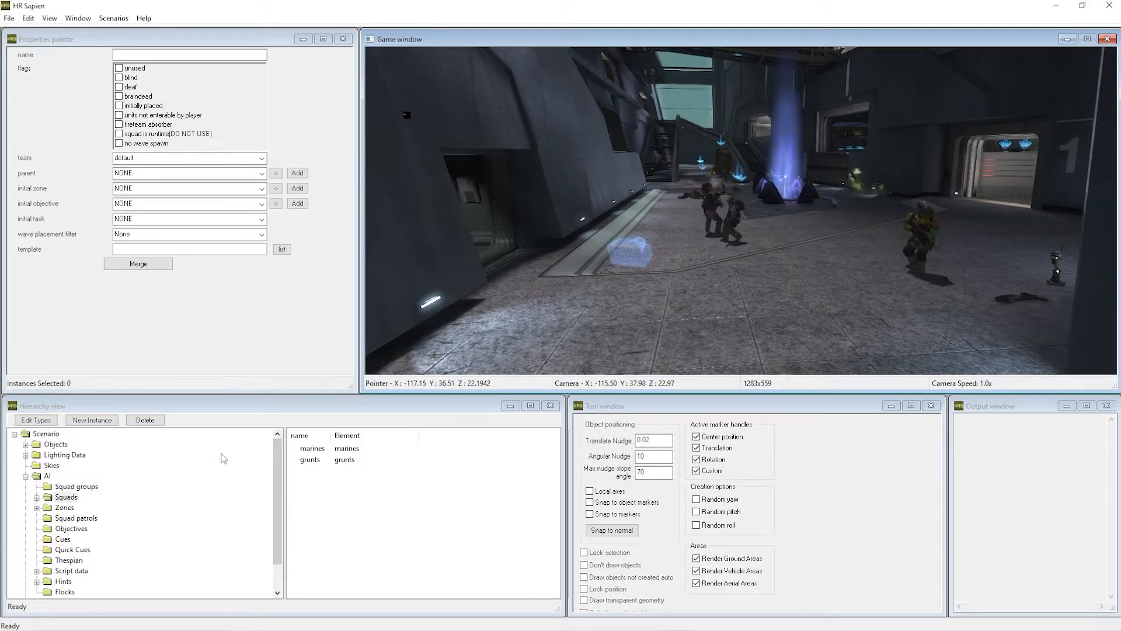
{"action": "key", "text": "ctrl+s"}
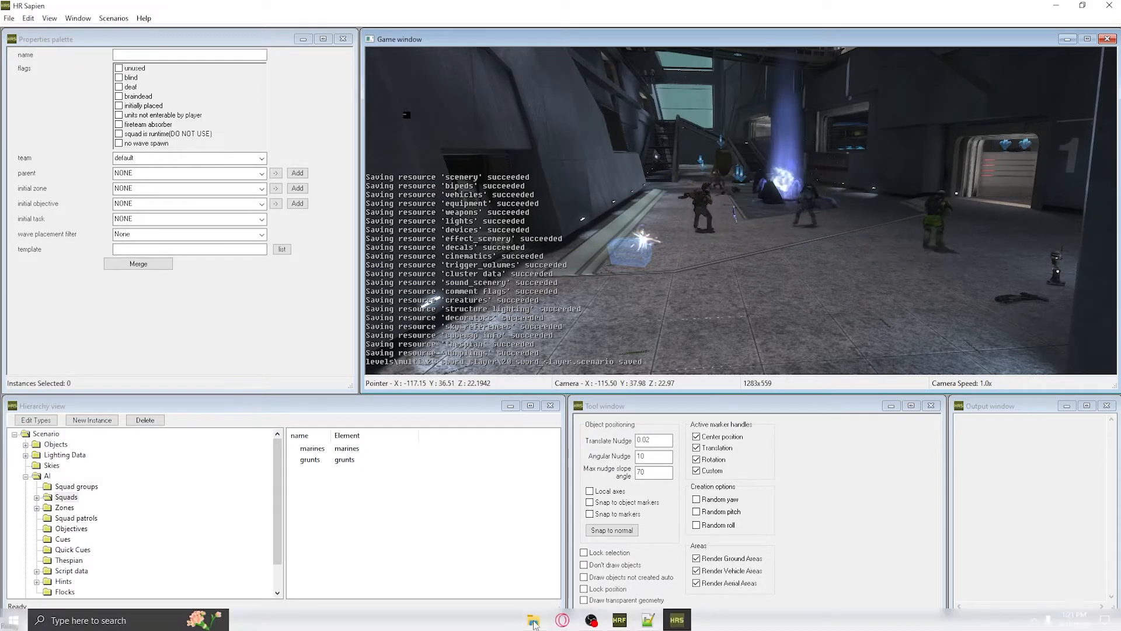
Switch to File Explorer and start a command prompt (cmd) in the HREK folder
{"action": "left_click", "coordinate": [533, 620]}
{"action": "scroll", "coordinate": [1036, 163], "scroll_direction": "up", "scroll_amount": 1}
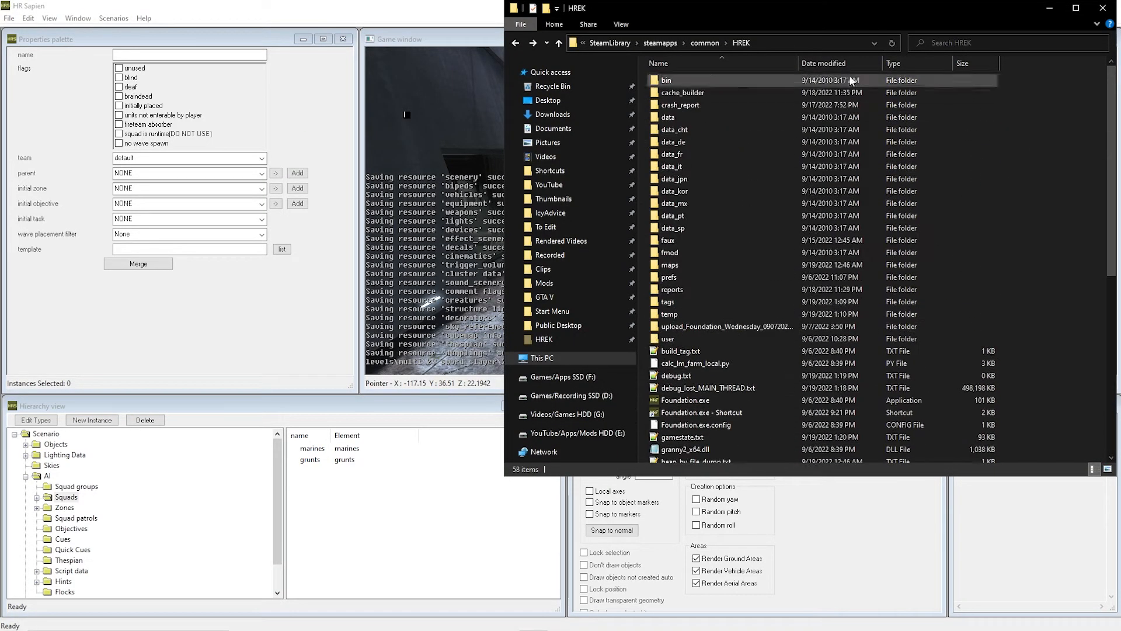
{"action": "left_click", "coordinate": [783, 44]}
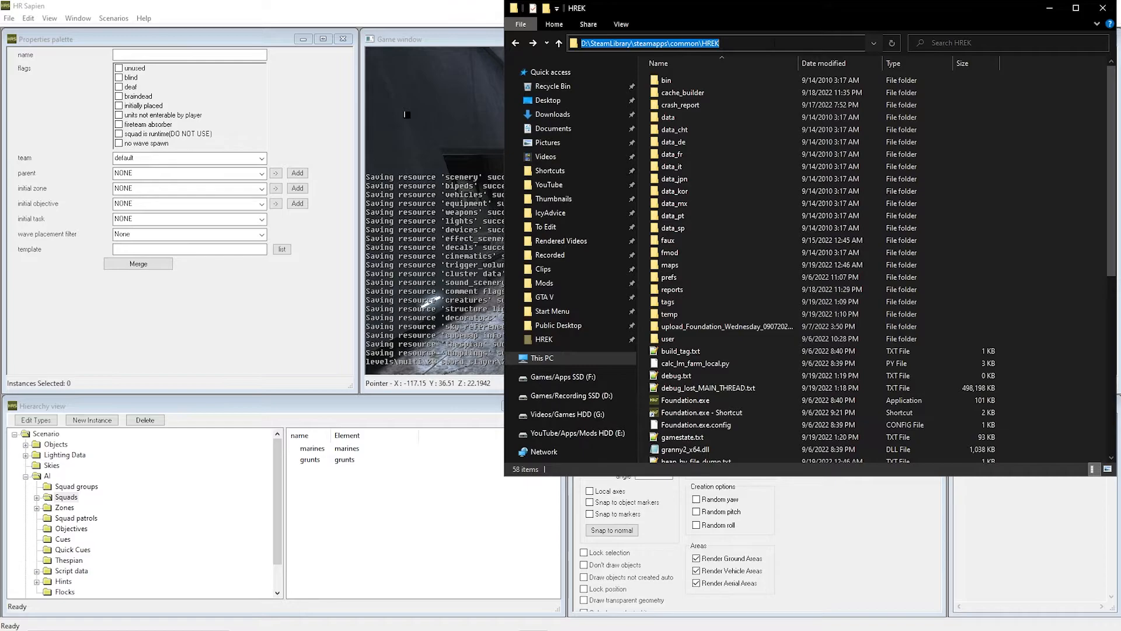
{"action": "type", "text": "cmd"}
{"action": "key", "text": "Return"}
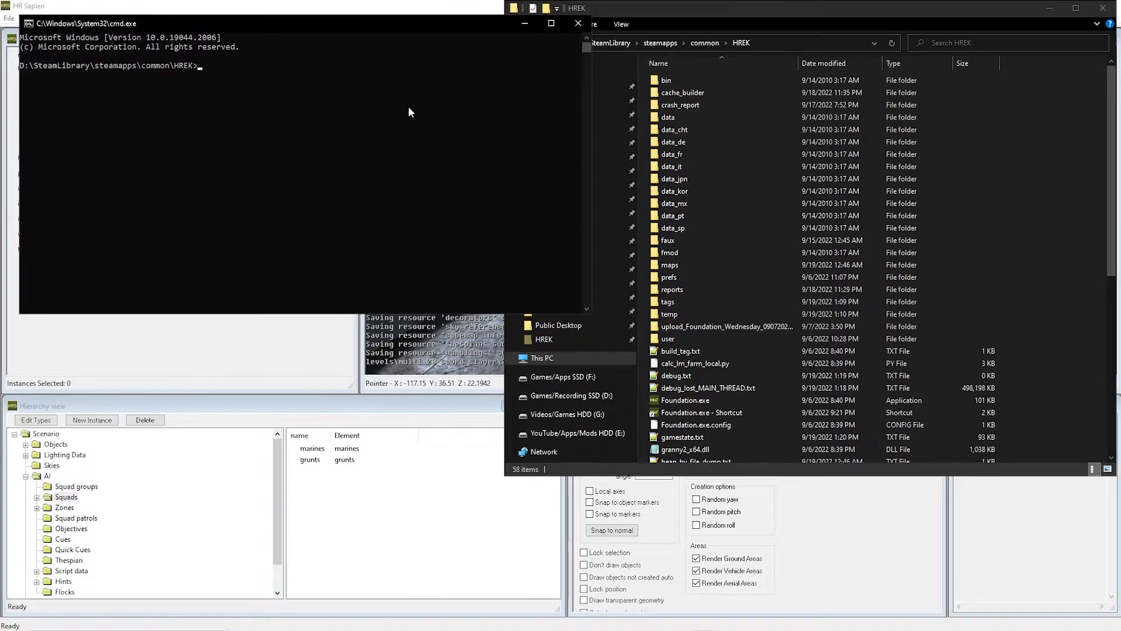
{"action": "left_click_drag", "start_coordinate": [354, 23], "coordinate": [407, 93]}
Look up the build command in compiling.txt in Notepad++ and run tool build-cache-file on levels\multi\20_sword_slayer\20_sword_slayer in the command prompt
{"action": "left_click", "coordinate": [705, 620]}
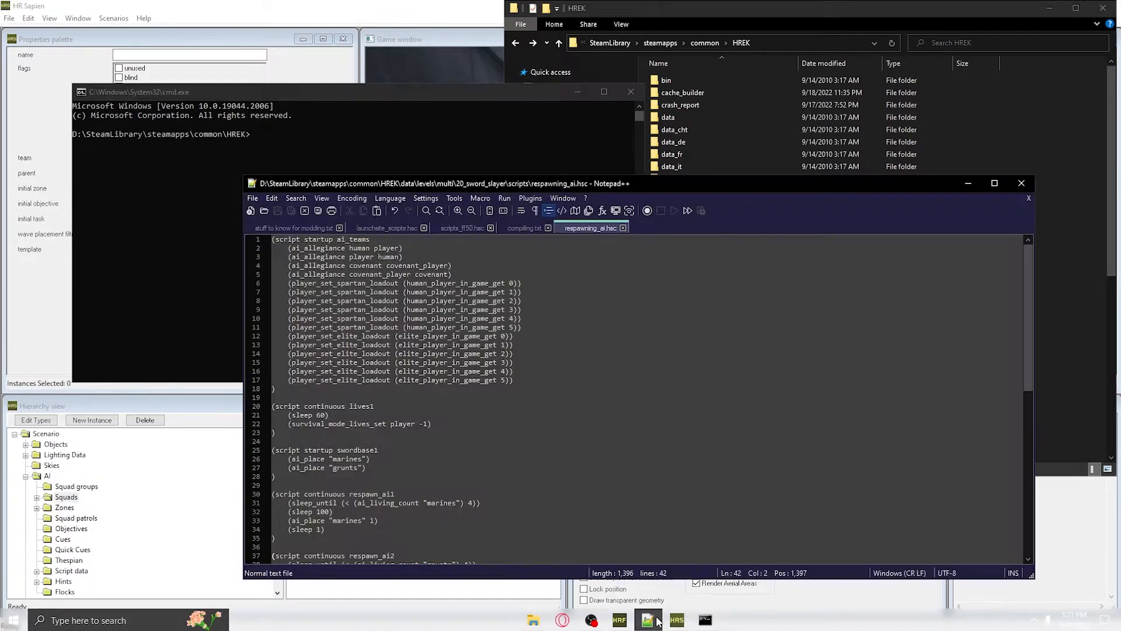
{"action": "left_click", "coordinate": [524, 228]}
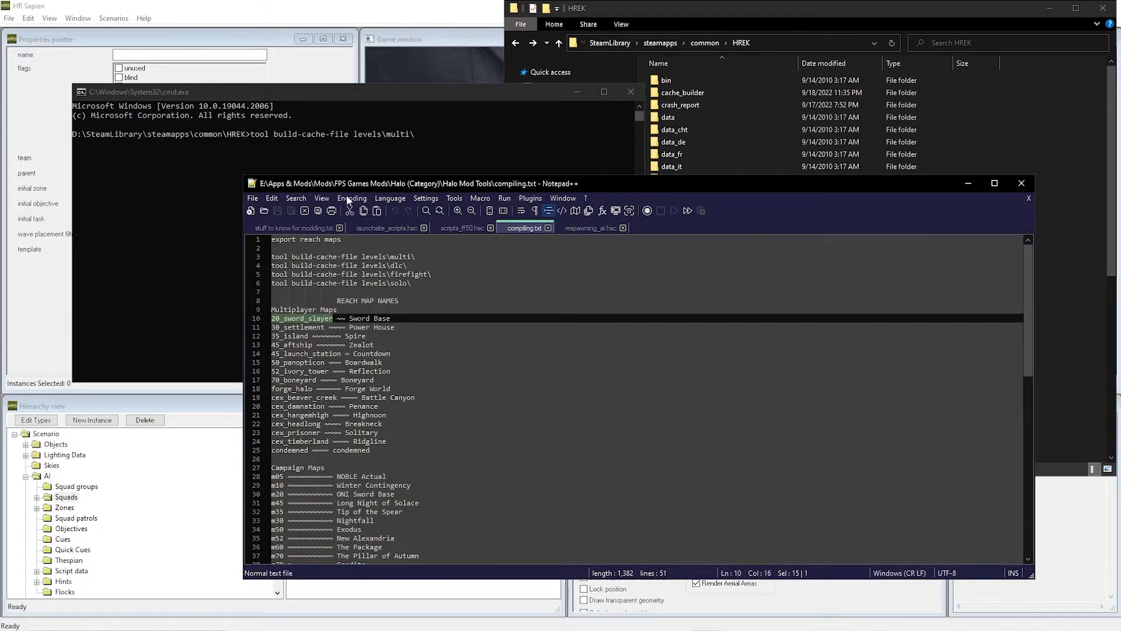
{"action": "left_click", "coordinate": [322, 97]}
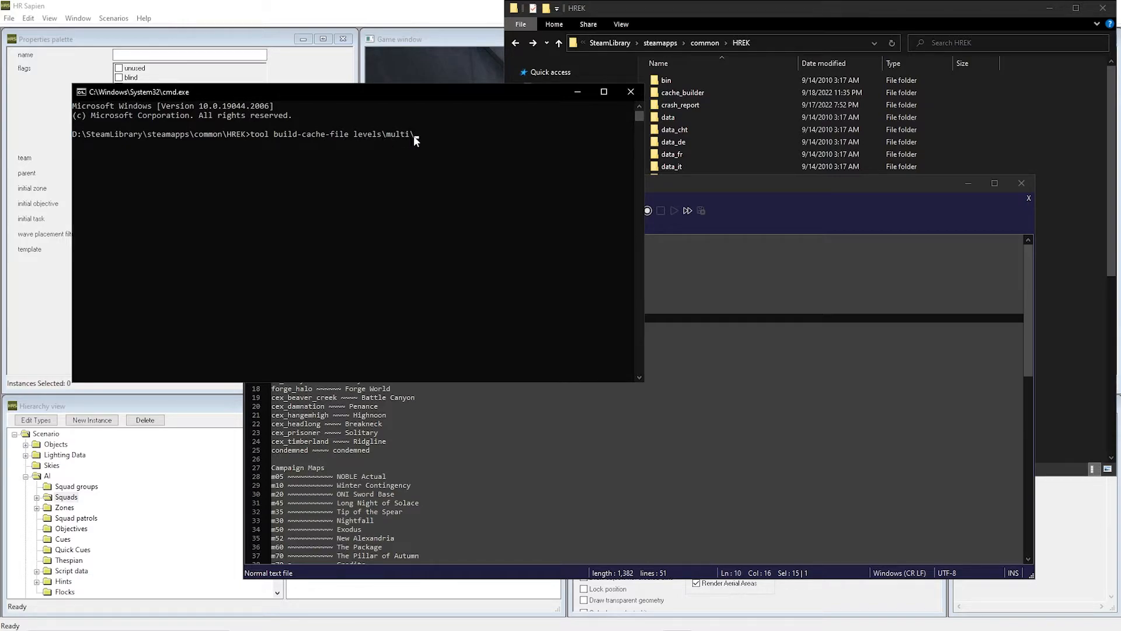
{"action": "key", "text": "Tab"}
{"action": "type", "text": "\\"}
{"action": "key", "text": "Tab"}
{"action": "key", "text": "Return"}
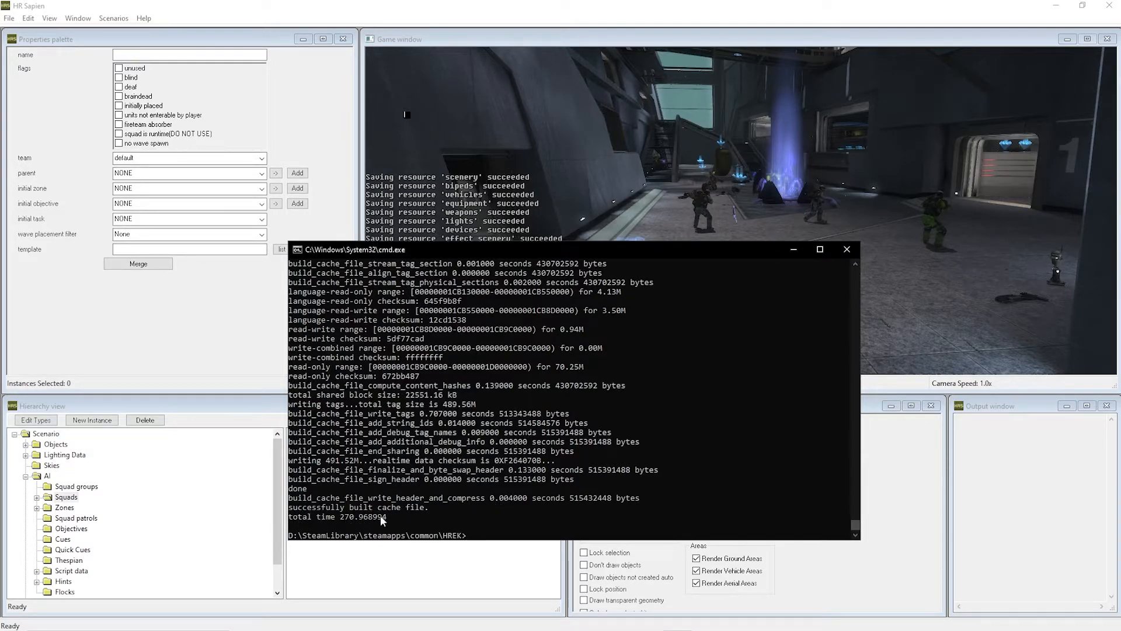
Switch to File Explorer, open the HREK maps folder containing the built map, and put the command prompt window away
{"action": "mouse_move", "coordinate": [530, 620]}
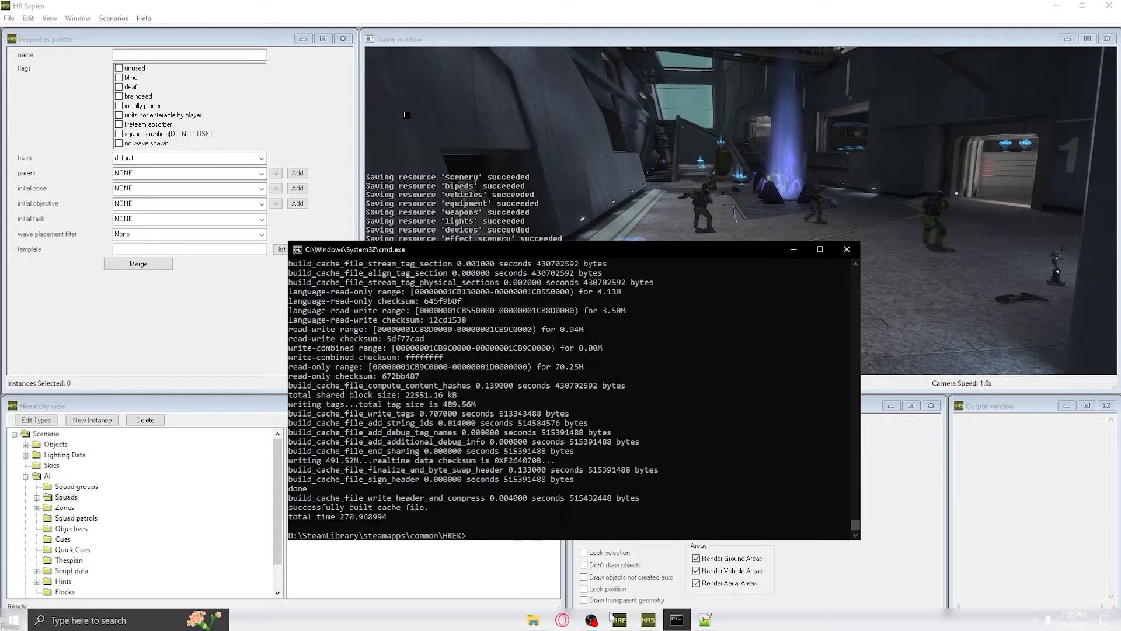
{"action": "left_click", "coordinate": [533, 620]}
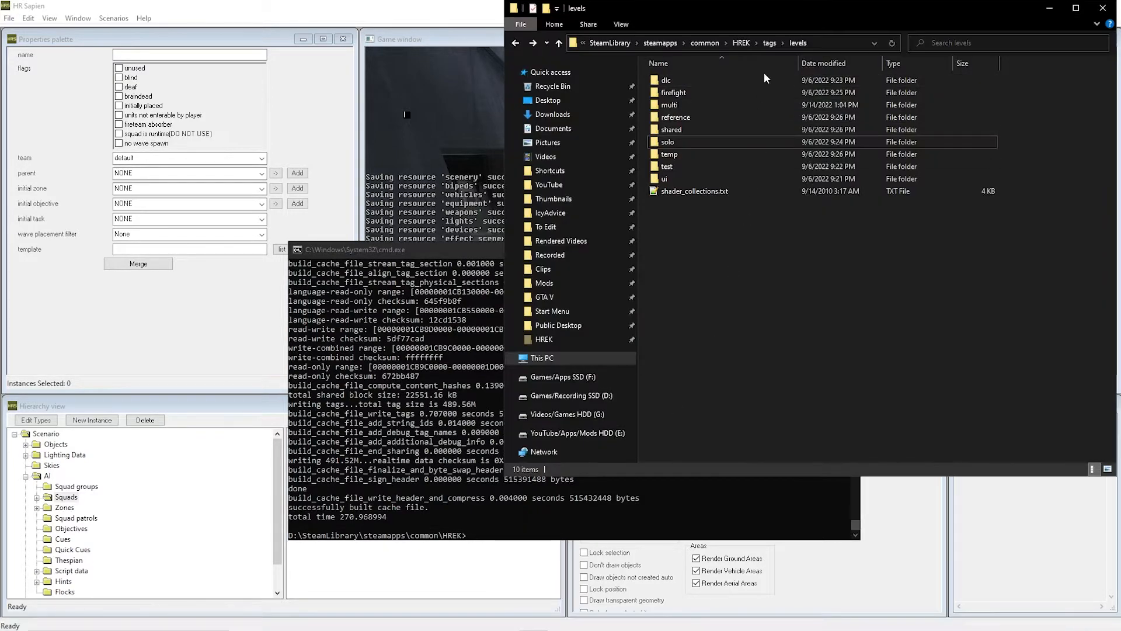
{"action": "left_click", "coordinate": [739, 45]}
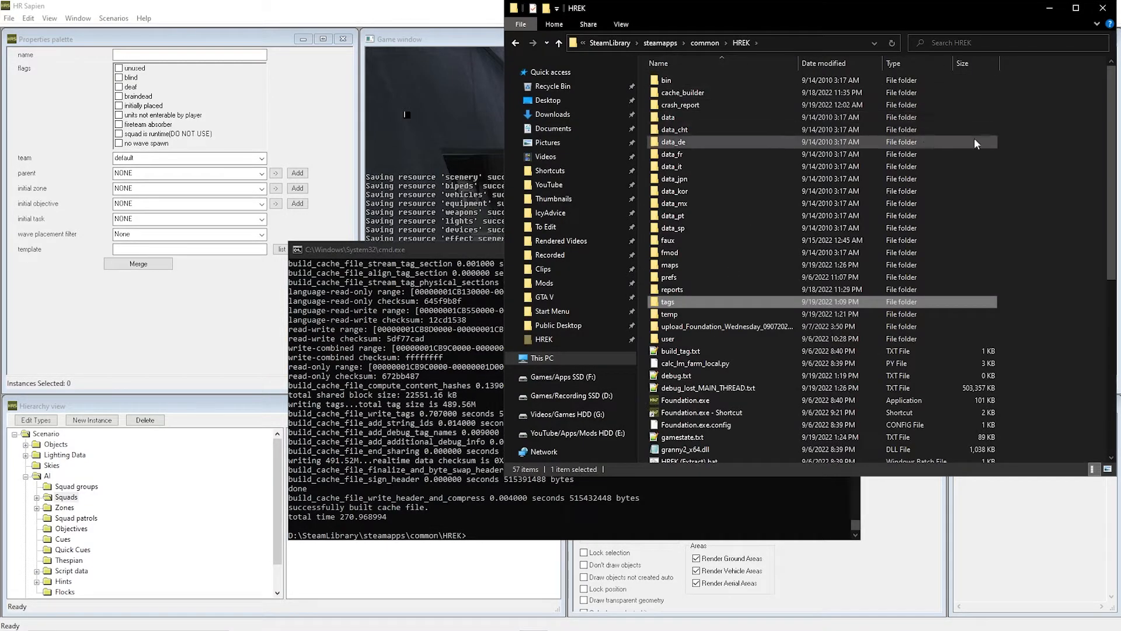
{"action": "double_click", "coordinate": [687, 264]}
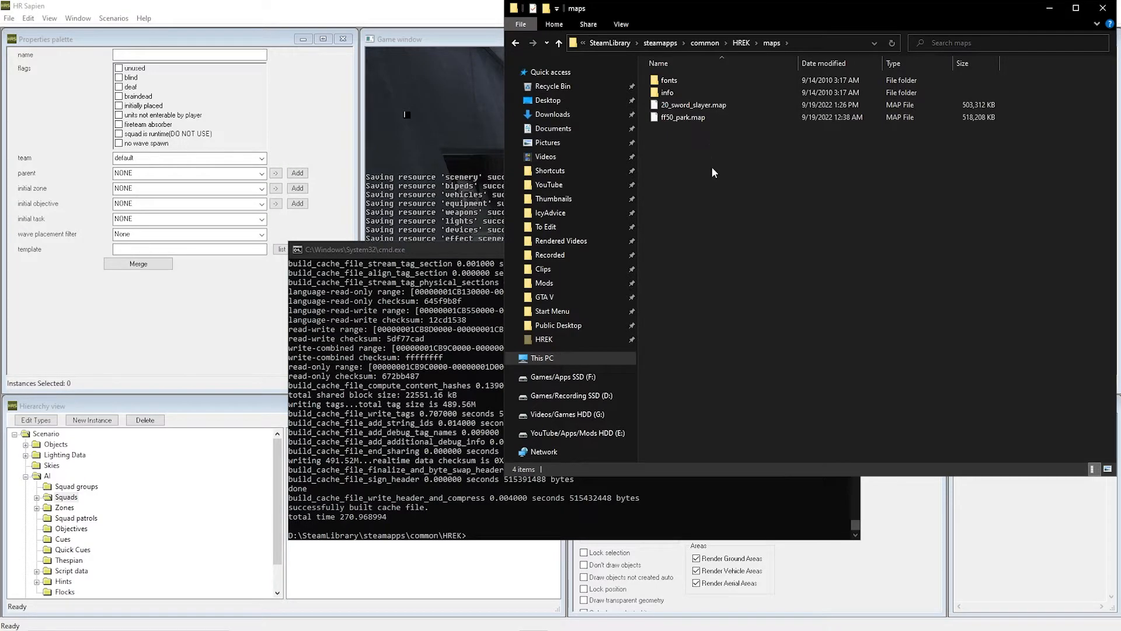
{"action": "left_click", "coordinate": [488, 251]}
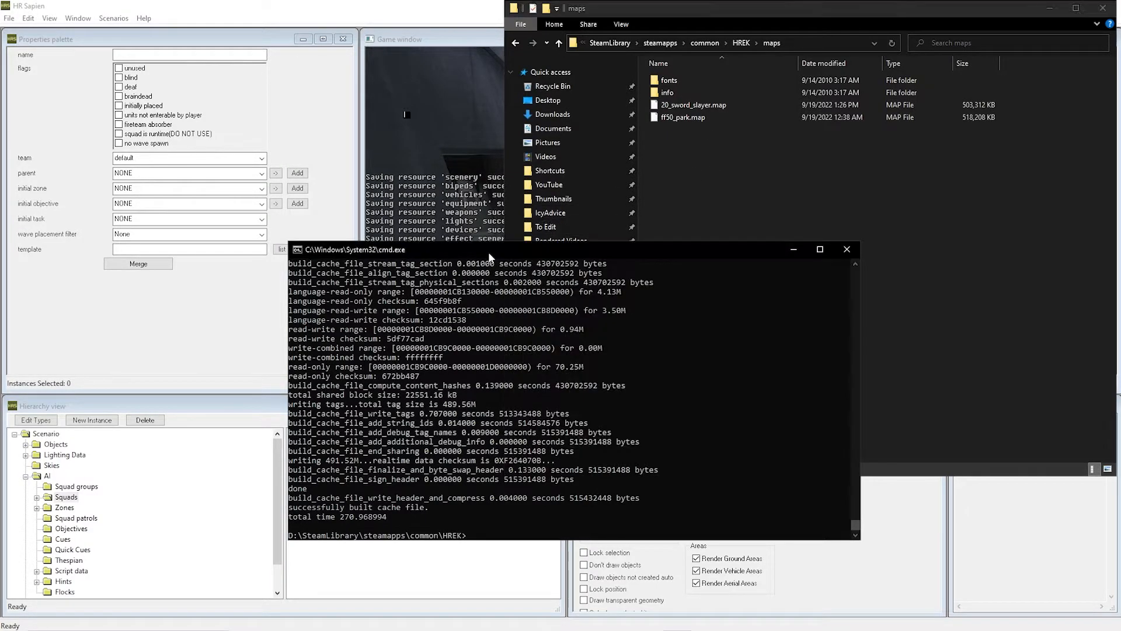
{"action": "left_click", "coordinate": [804, 247]}
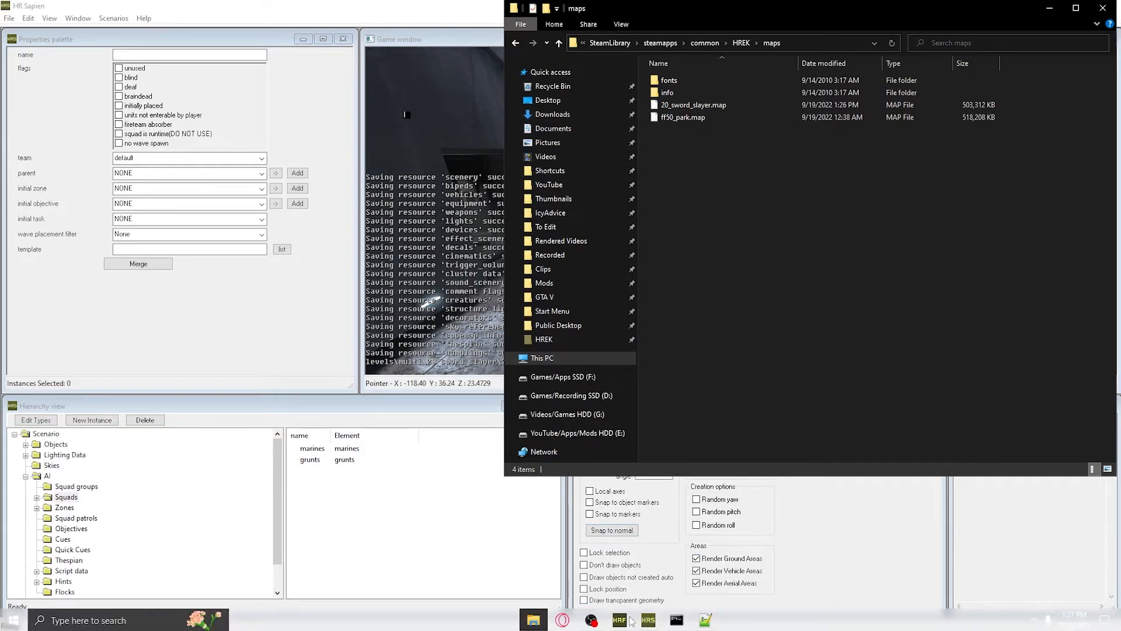
Switch to Foundation and copy the map name ff10_prototype from the ff10_prototype scenario
{"action": "left_click", "coordinate": [619, 620]}
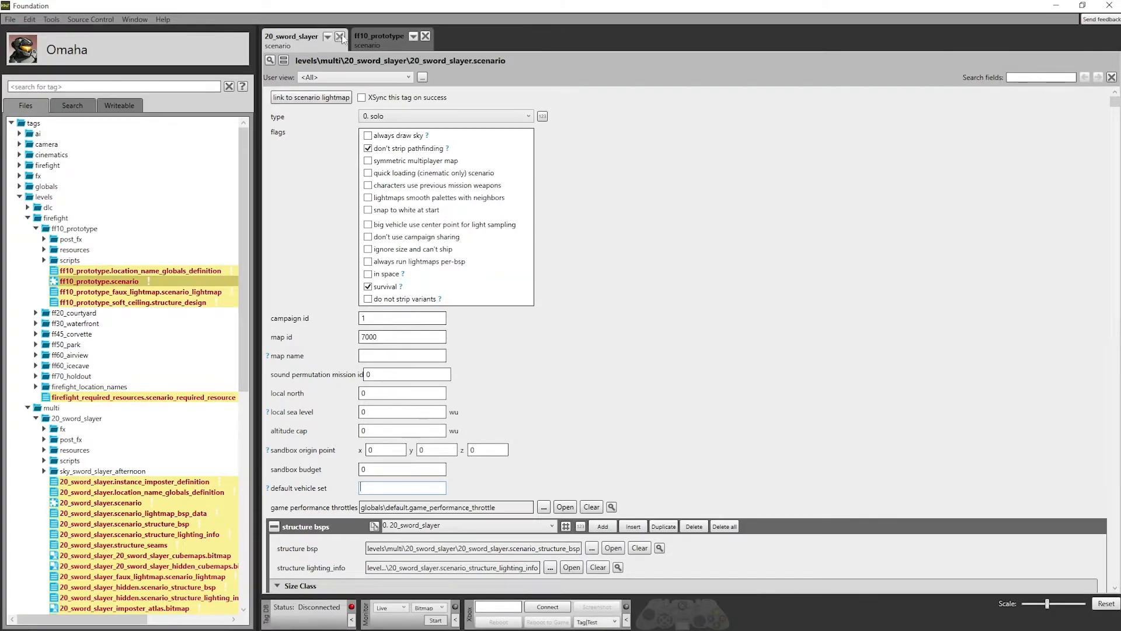
{"action": "left_click", "coordinate": [379, 37]}
{"action": "double_click", "coordinate": [394, 356]}
{"action": "key", "text": "ctrl+c"}
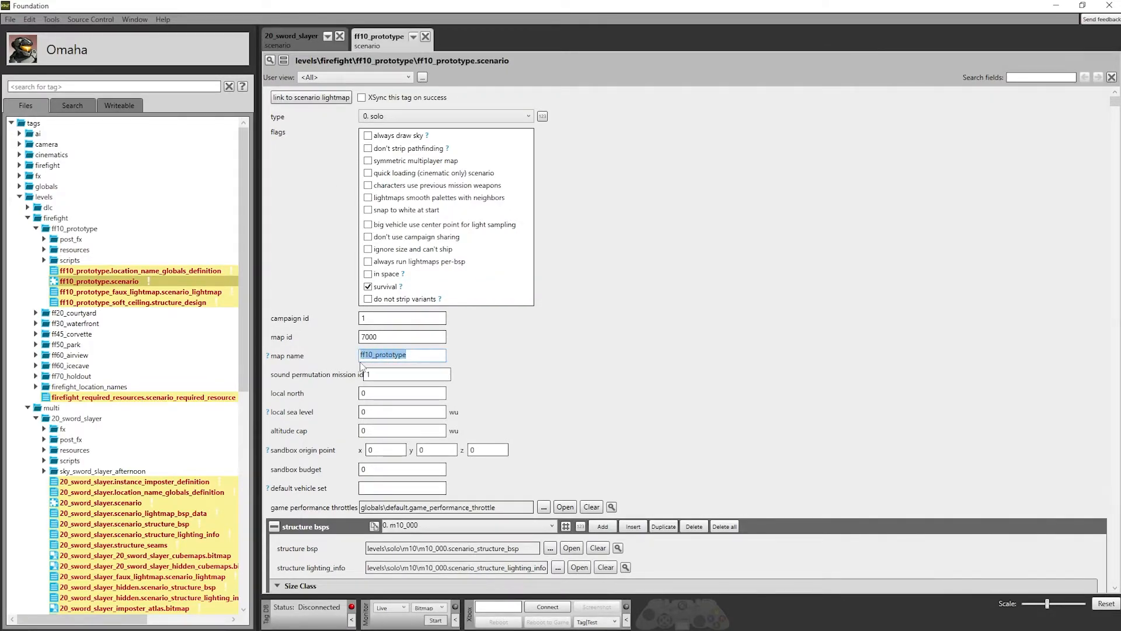
{"action": "left_click", "coordinate": [666, 310]}
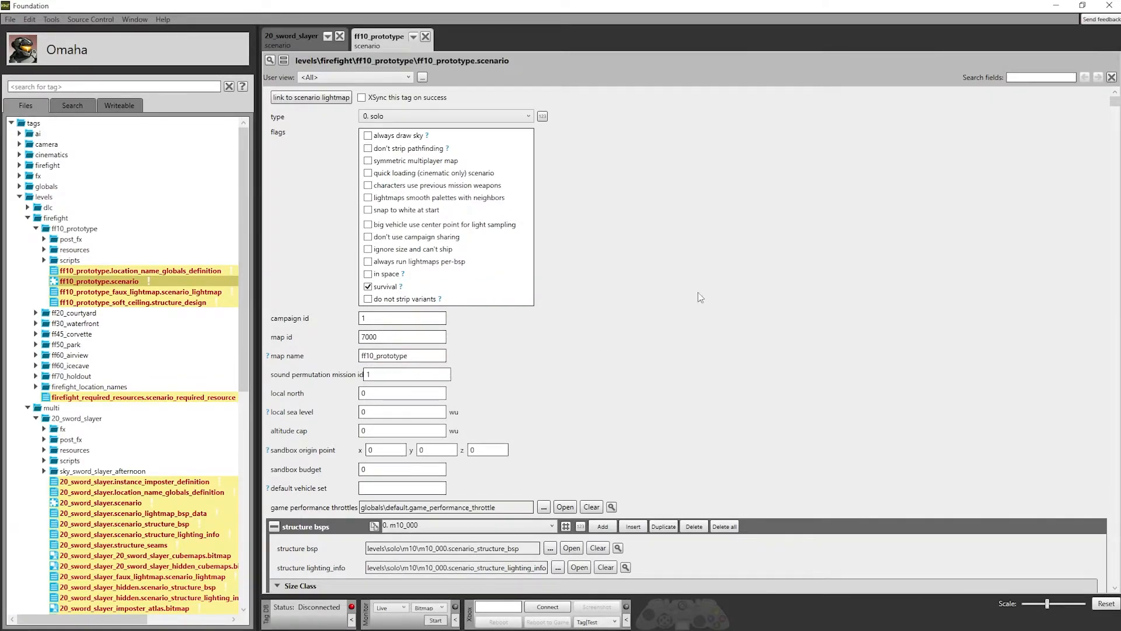
{"action": "left_click", "coordinate": [1056, 5]}
Rename 20_sword_slayer.map in the HREK maps folder as ff10_prototype.map
{"action": "left_click", "coordinate": [675, 106]}
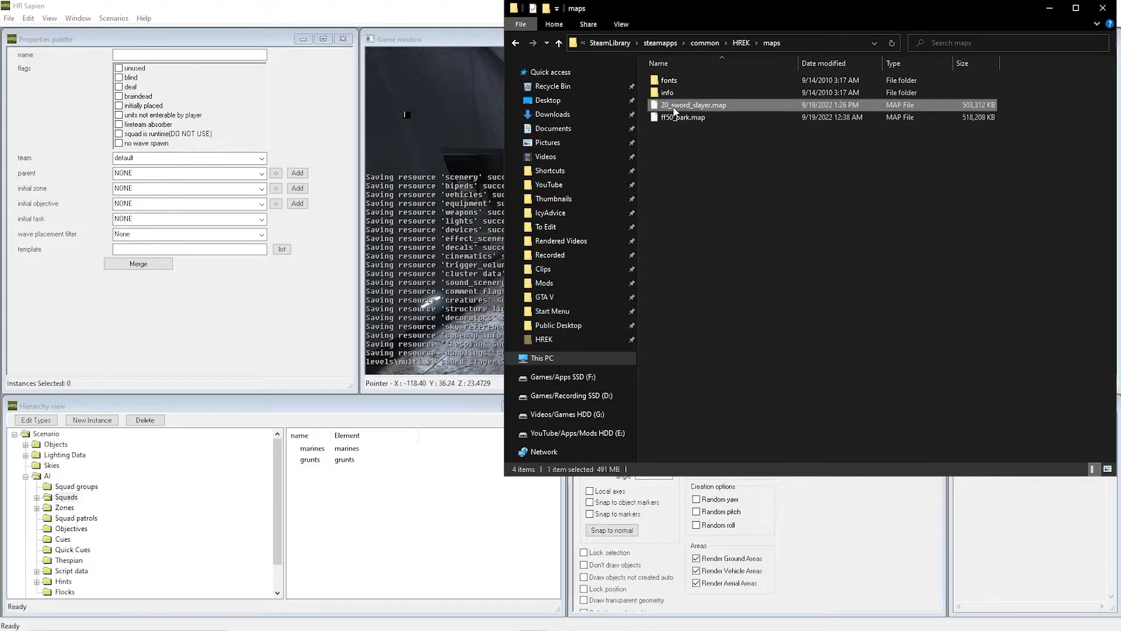
{"action": "key", "text": "F2"}
{"action": "key", "text": "ctrl+v"}
{"action": "key", "text": "Return"}
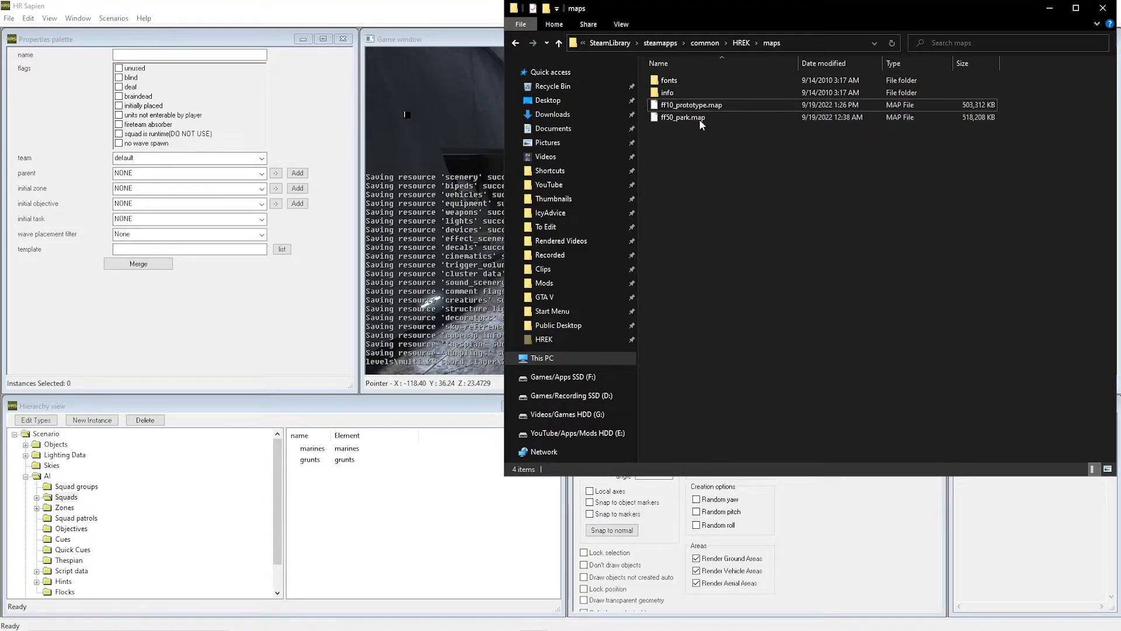
{"action": "left_click", "coordinate": [688, 110]}
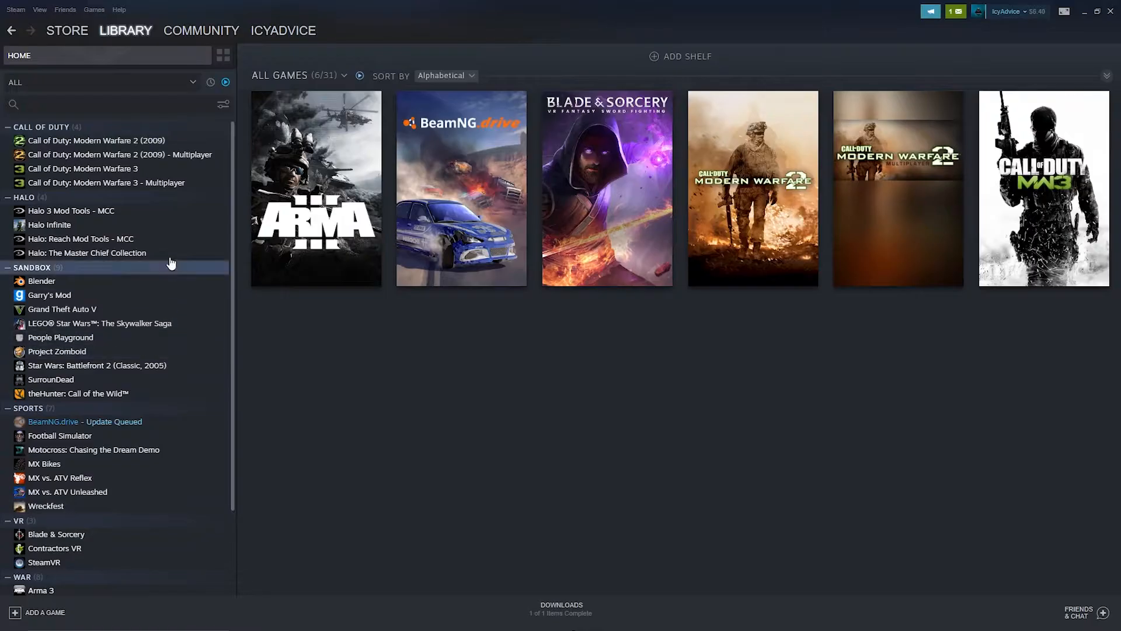
Browse the local files of Halo: The Master Chief Collection from the Steam library and minimize Steam
{"action": "right_click", "coordinate": [168, 251]}
{"action": "mouse_move", "coordinate": [226, 318]}
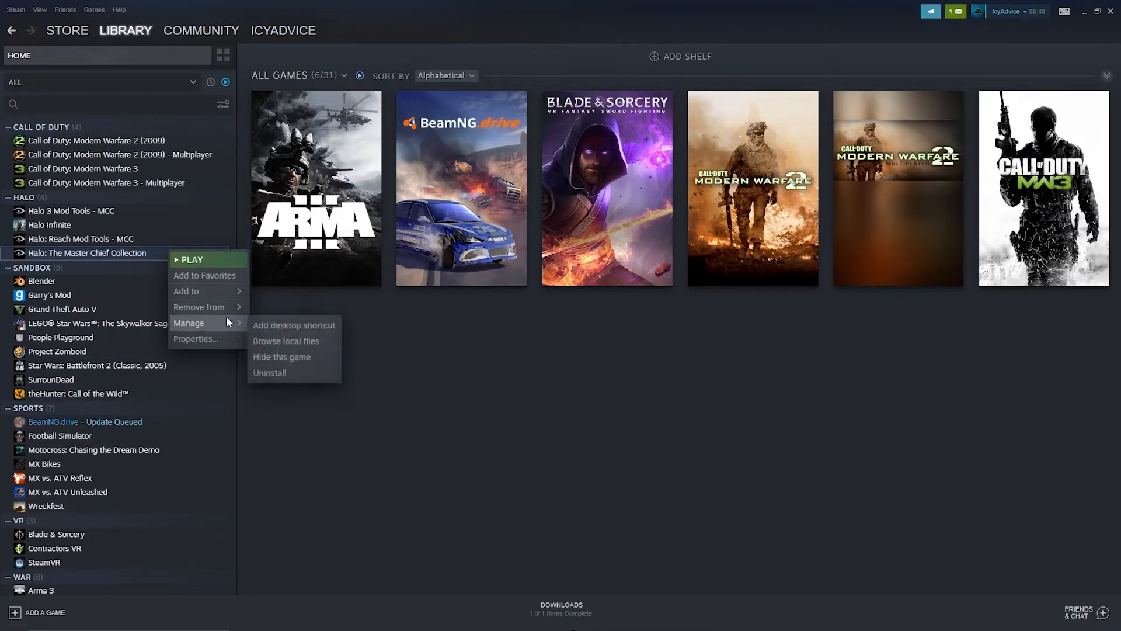
{"action": "left_click", "coordinate": [309, 340]}
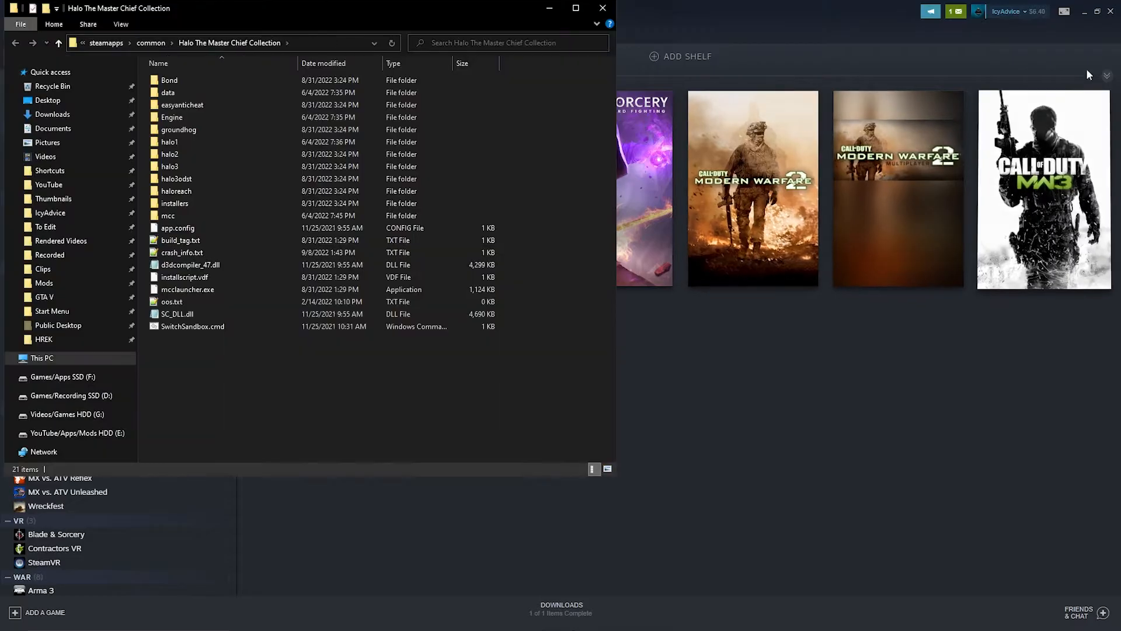
{"action": "left_click", "coordinate": [1085, 12]}
Open the game's haloreach\maps folder beside the HREK maps folder and move ff10_prototype.map into it
{"action": "mouse_move", "coordinate": [533, 619]}
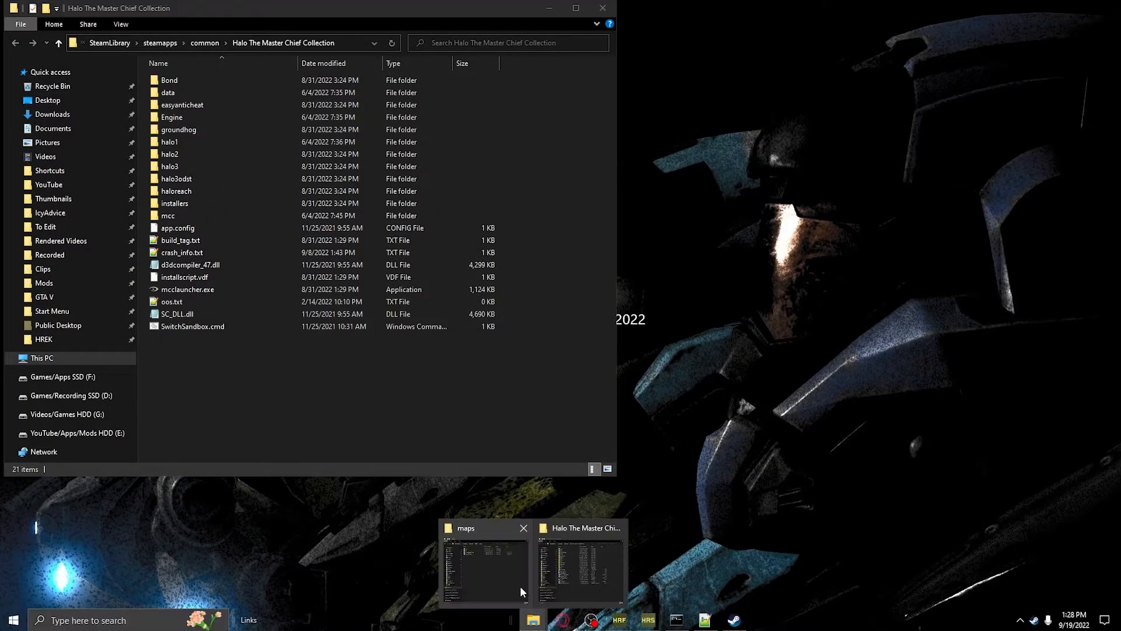
{"action": "left_click", "coordinate": [584, 555]}
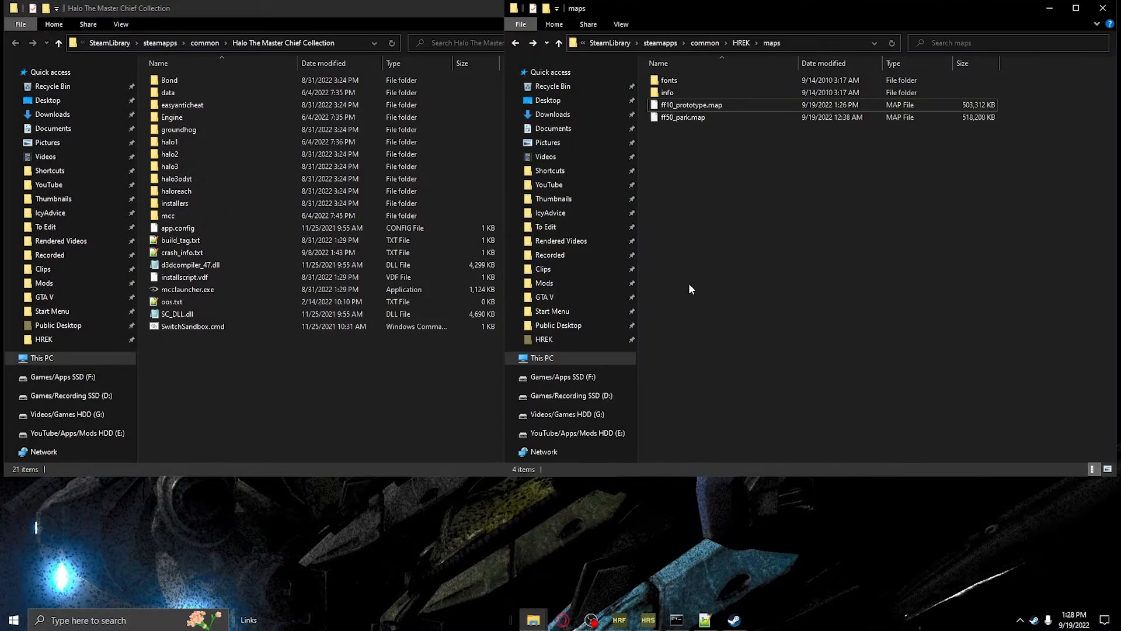
{"action": "double_click", "coordinate": [181, 191]}
{"action": "double_click", "coordinate": [188, 146]}
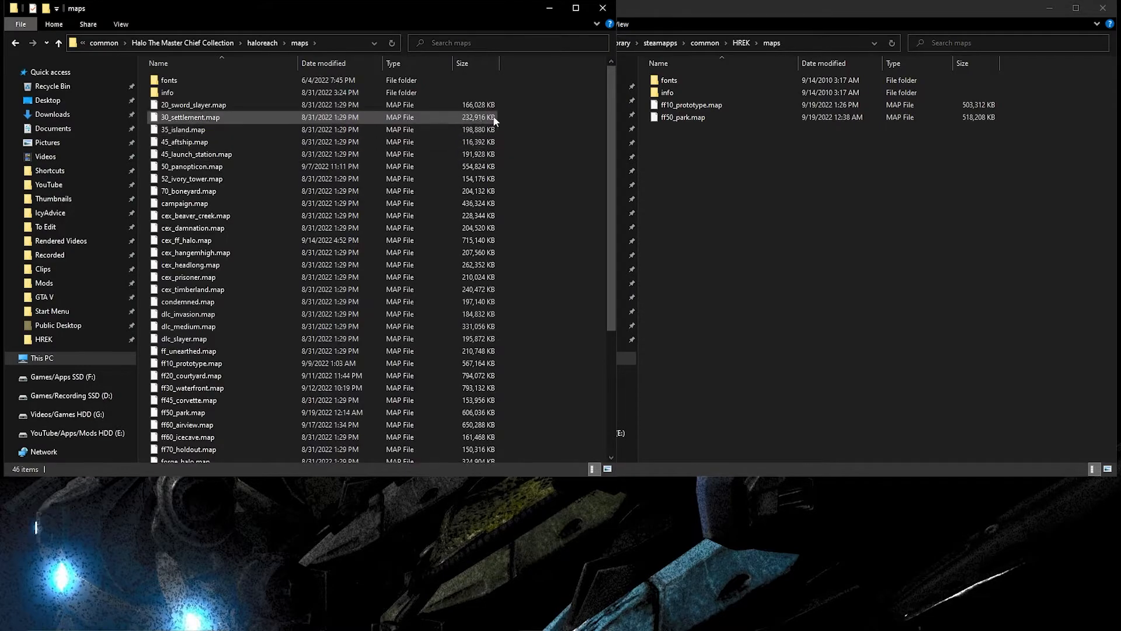
{"action": "left_click_drag", "start_coordinate": [692, 105], "coordinate": [498, 201]}
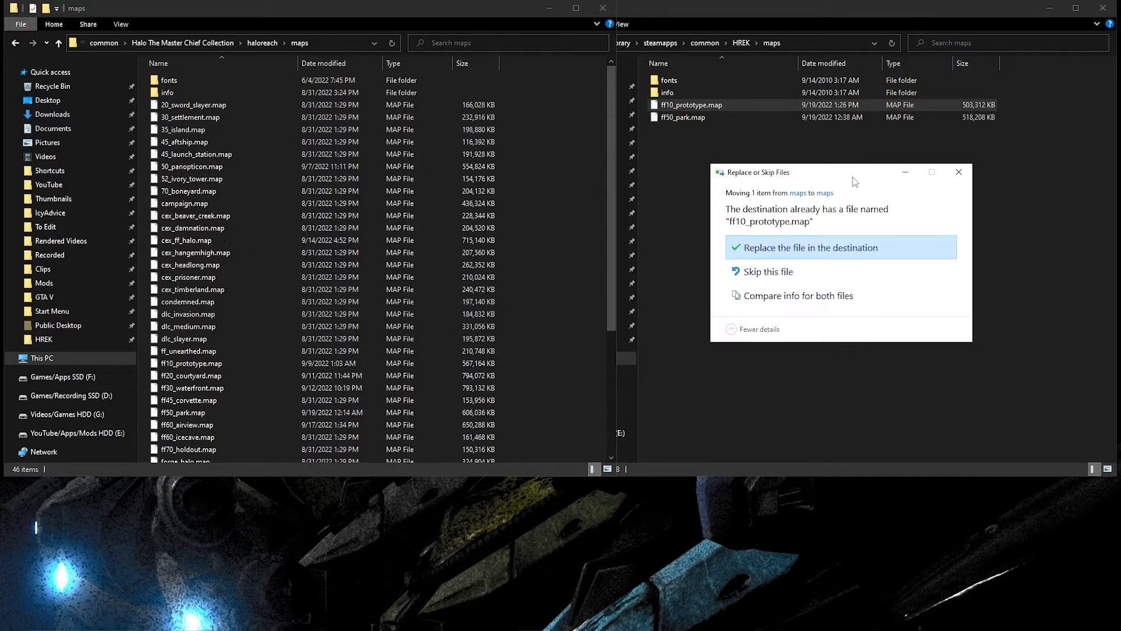
Look through the .maps folder in the Halo Reach Backups for the backed-up original map files
{"action": "left_click", "coordinate": [671, 178]}
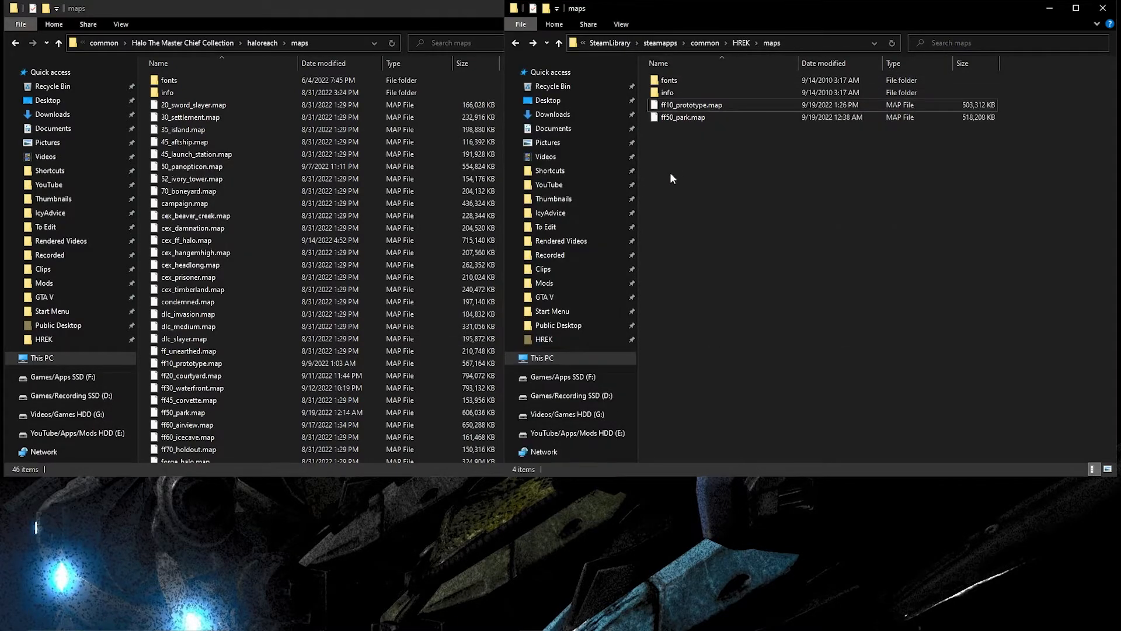
{"action": "left_click", "coordinate": [562, 282]}
{"action": "left_click", "coordinate": [683, 110]}
{"action": "double_click", "coordinate": [684, 109]}
{"action": "left_click", "coordinate": [812, 166]}
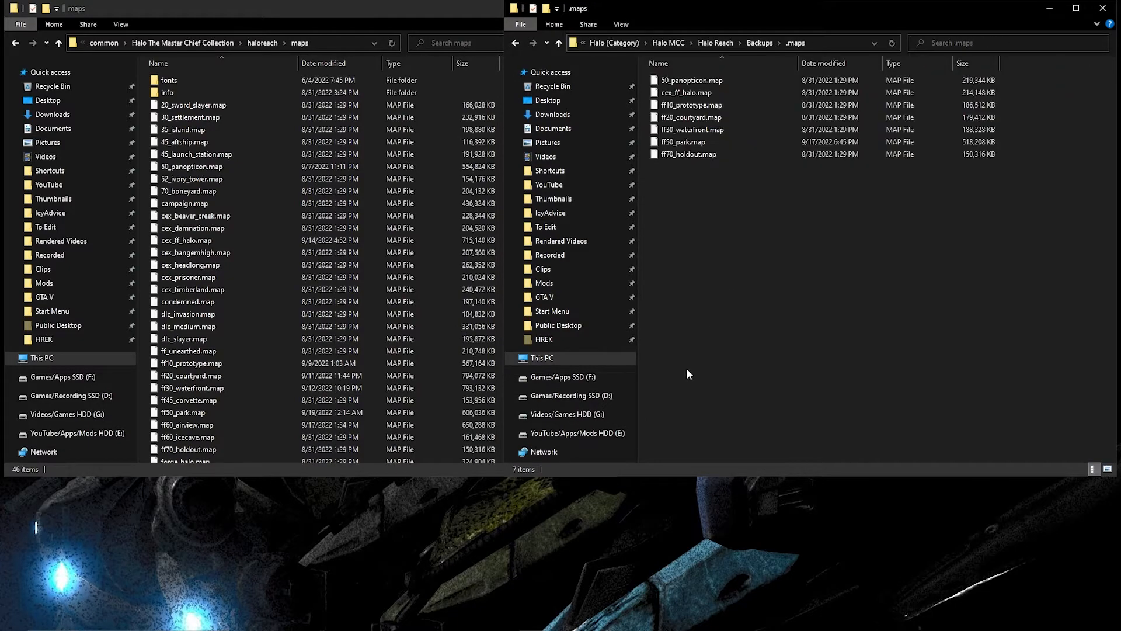
Return to the pending file move and replace the existing ff10_prototype.map in the game's maps folder
{"action": "mouse_move", "coordinate": [541, 627]}
{"action": "key", "text": "ctrl+v"}
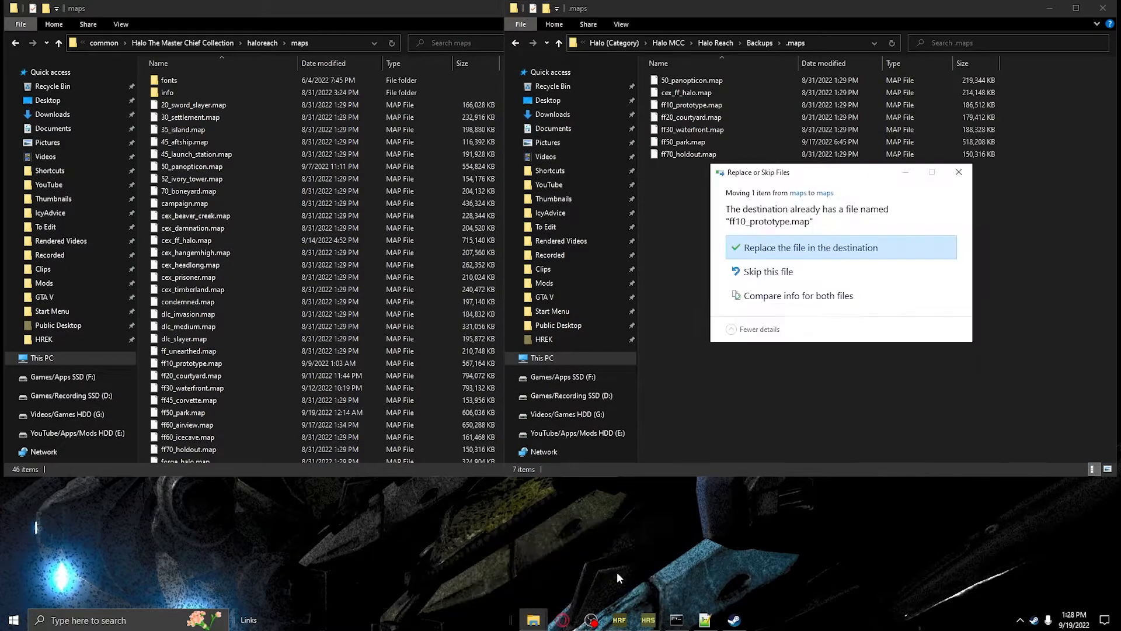
{"action": "left_click", "coordinate": [785, 246]}
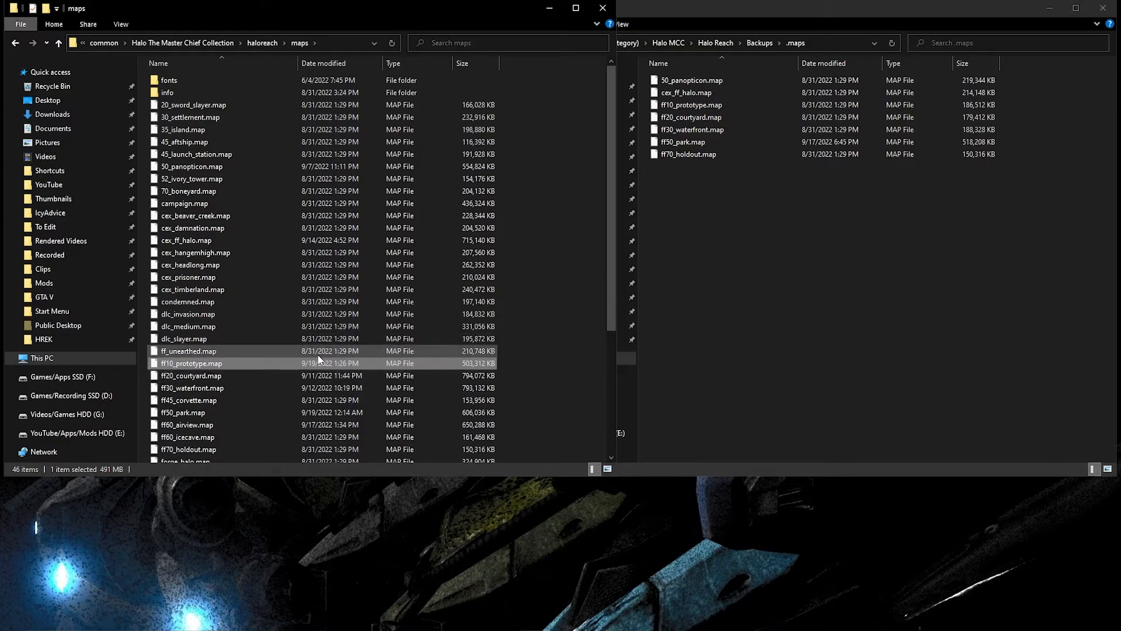
Launch Halo: The Master Chief Collection from Steam with Anti-Cheat Disabled and minimize the Steam and folder windows
{"action": "mouse_move", "coordinate": [591, 624]}
{"action": "left_click", "coordinate": [733, 620]}
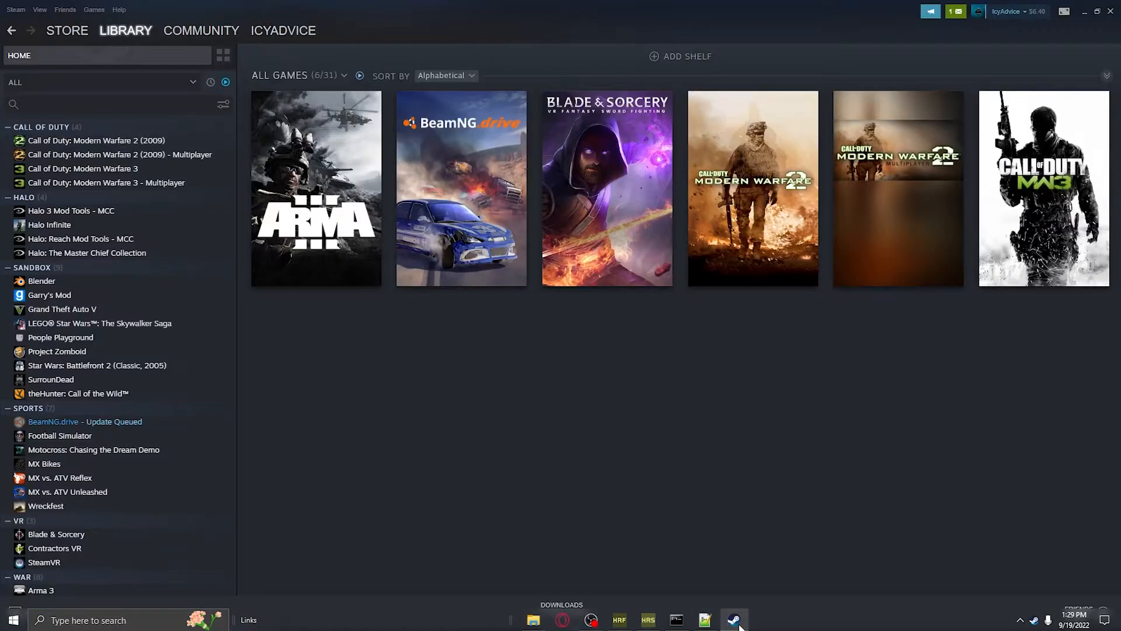
{"action": "left_click", "coordinate": [114, 323]}
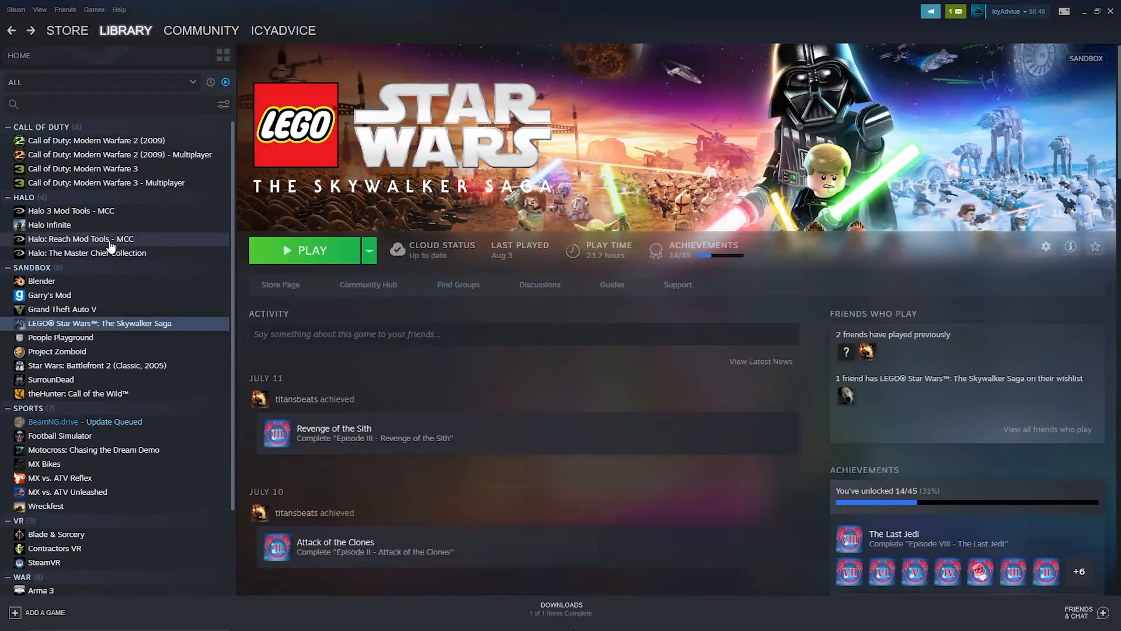
{"action": "left_click", "coordinate": [111, 252]}
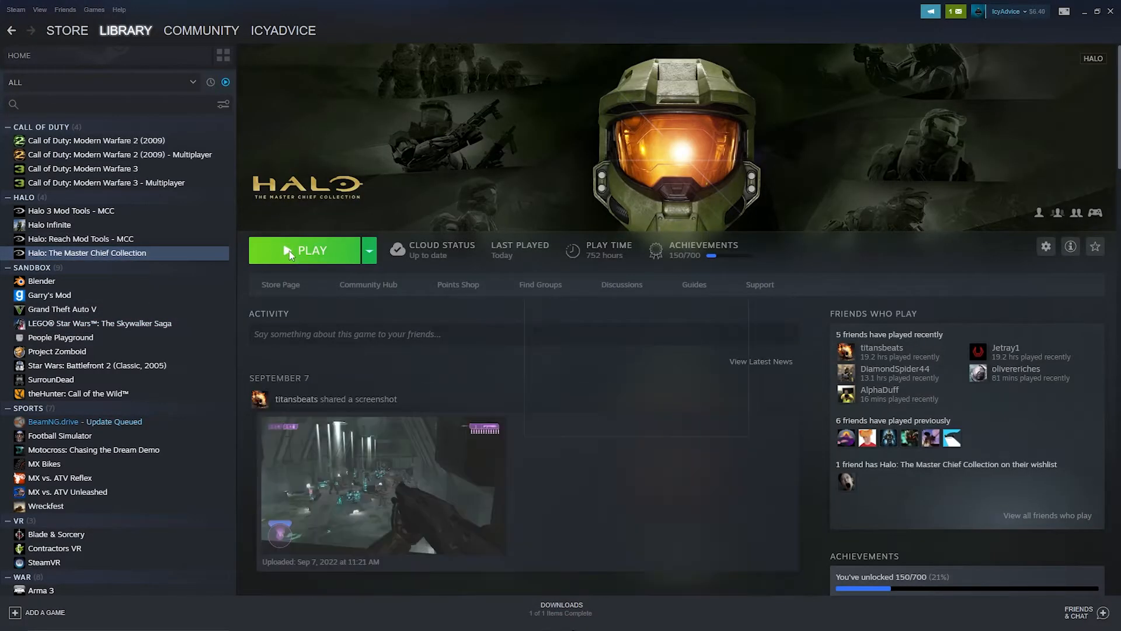
{"action": "left_click", "coordinate": [289, 251]}
{"action": "left_click", "coordinate": [583, 350]}
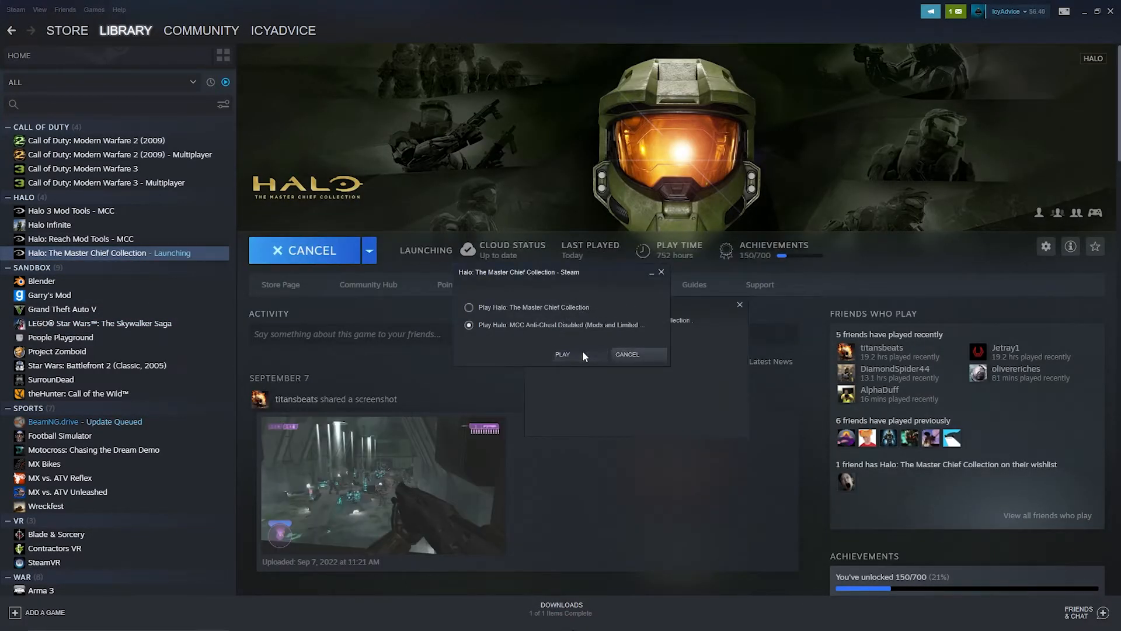
{"action": "left_click", "coordinate": [1084, 12]}
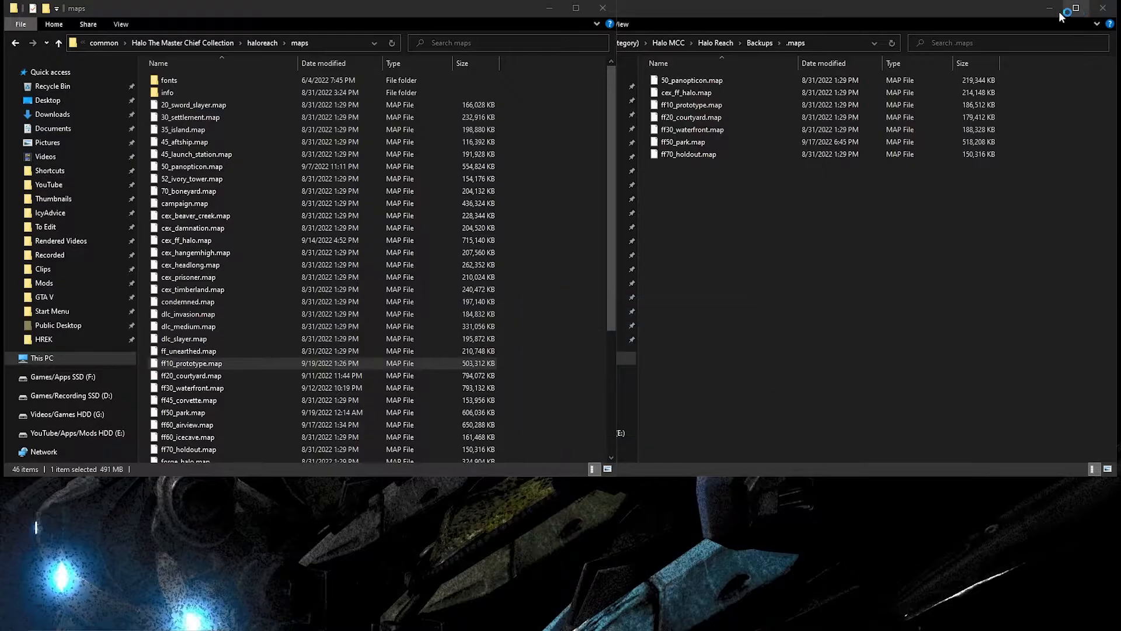
{"action": "left_click", "coordinate": [1065, 12]}
{"action": "left_click", "coordinate": [548, 9]}
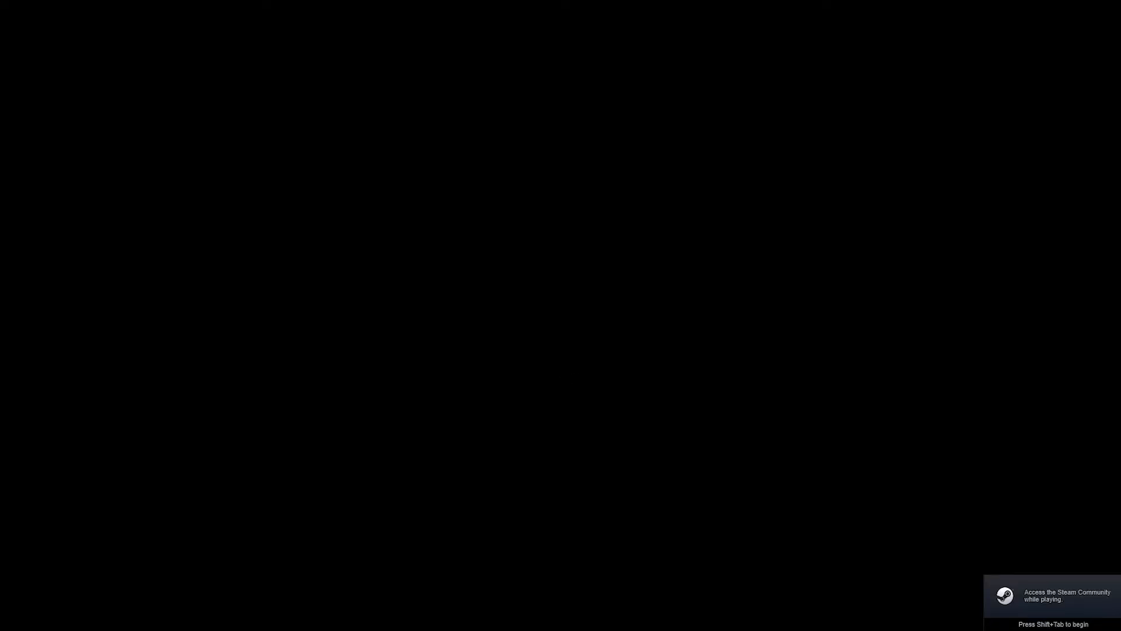
Enter the Halo: Reach Custom Firefight setup from the main menu and choose the Overlook mission
{"action": "key", "text": "Return"}
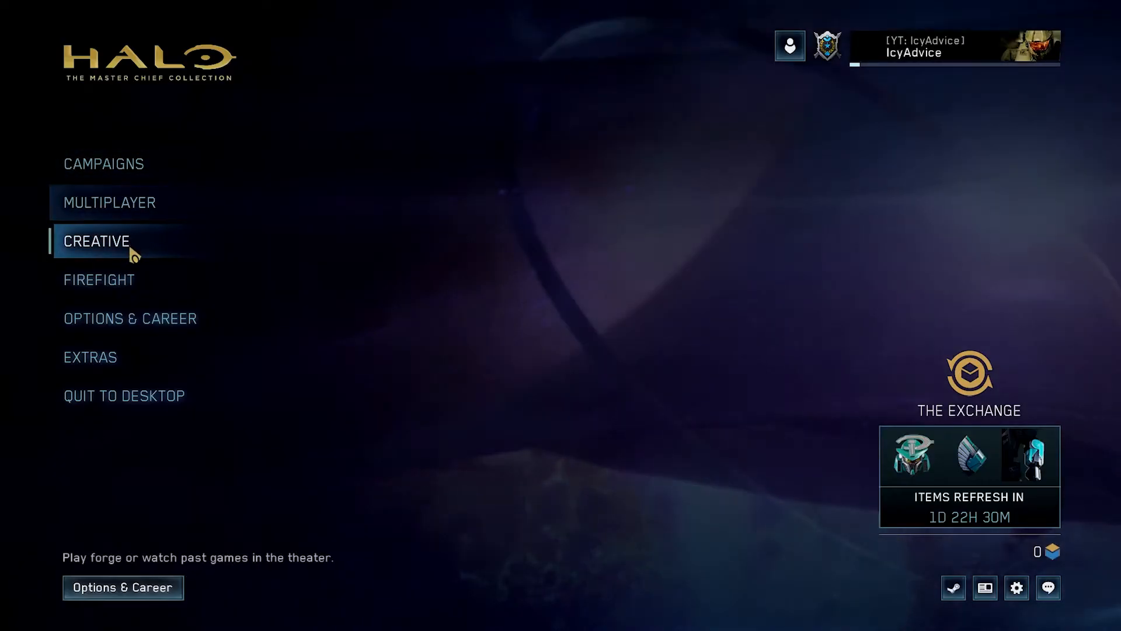
{"action": "left_click", "coordinate": [130, 278]}
{"action": "left_click", "coordinate": [134, 205]}
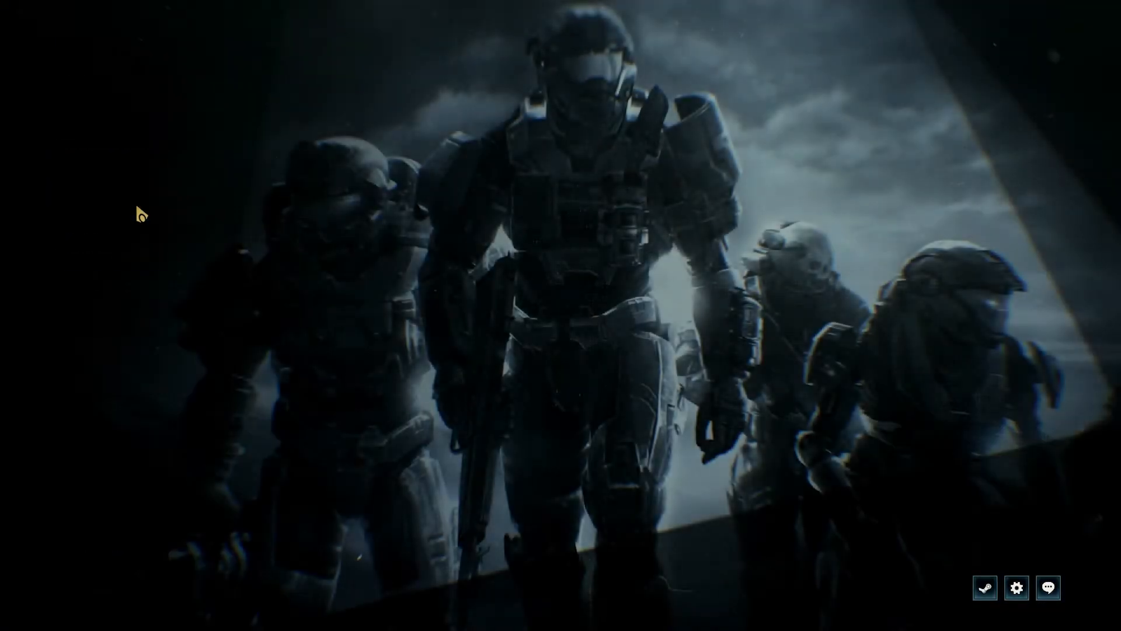
{"action": "scroll", "coordinate": [473, 327], "scroll_direction": "down", "scroll_amount": 6}
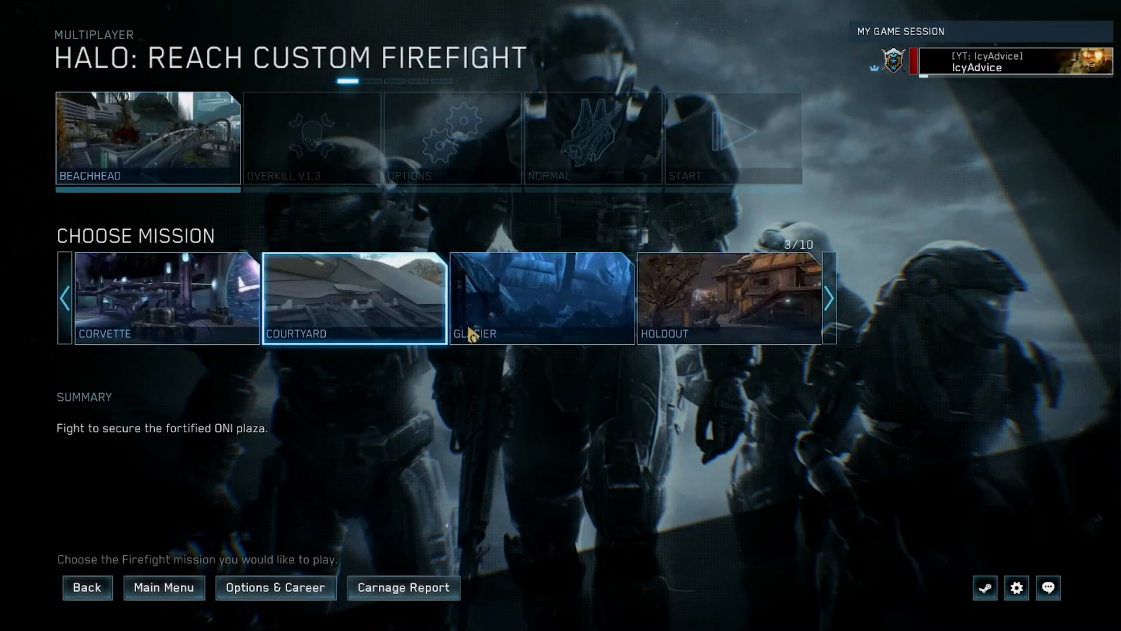
{"action": "left_click", "coordinate": [610, 331]}
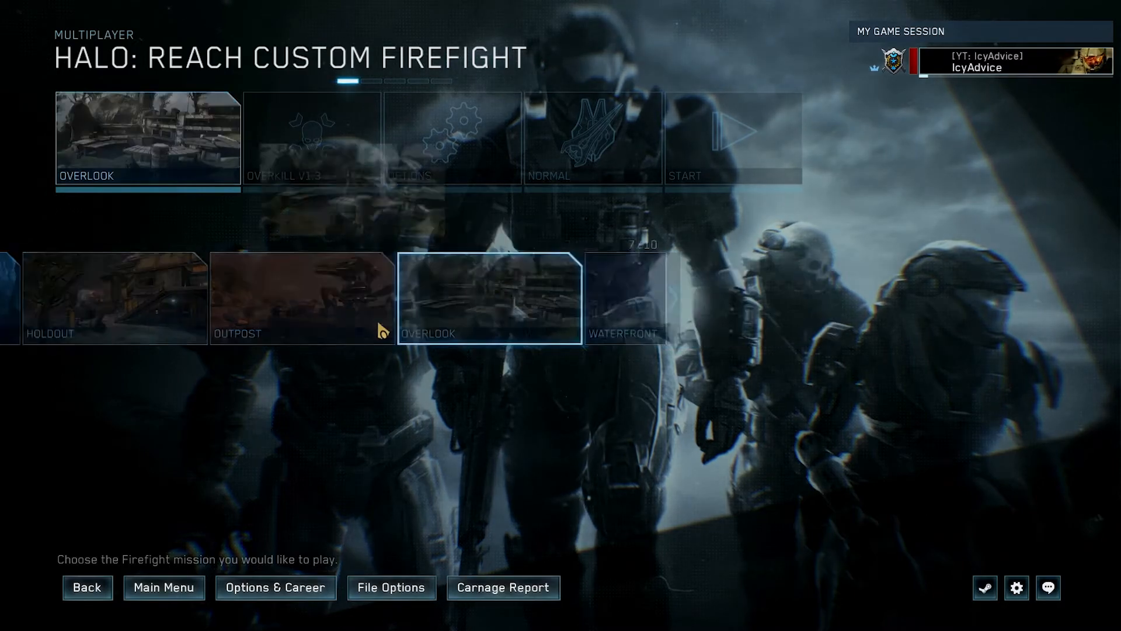
Choose the Firefight Classic game type, start the Overlook match on Normal, and switch away from the loading game
{"action": "key", "text": "Escape"}
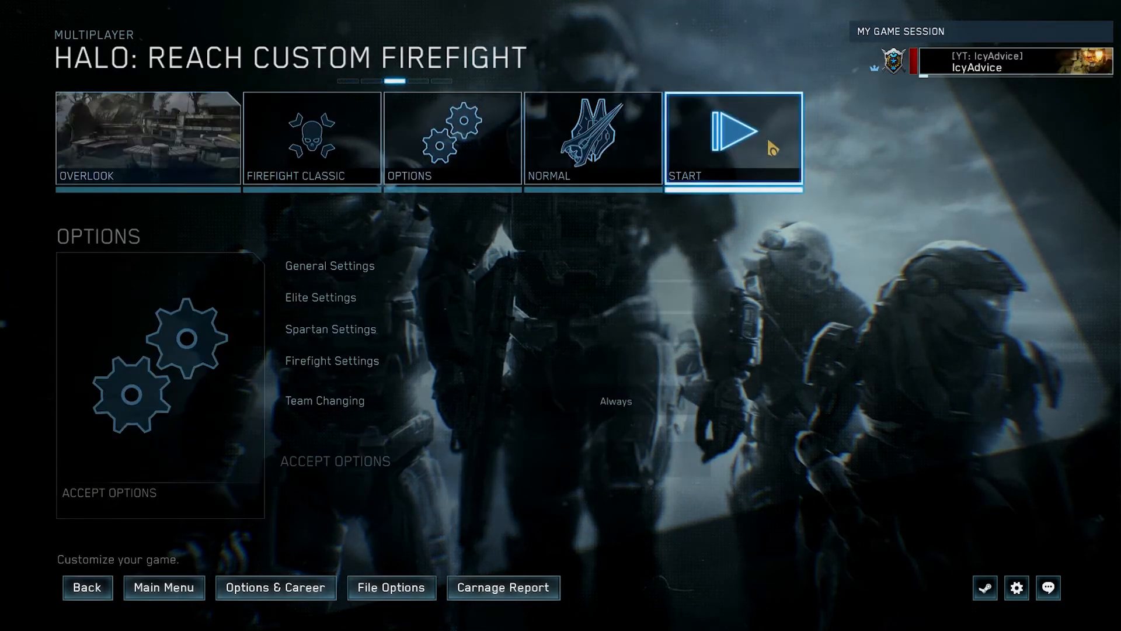
{"action": "left_click", "coordinate": [771, 142]}
{"action": "left_click", "coordinate": [181, 501]}
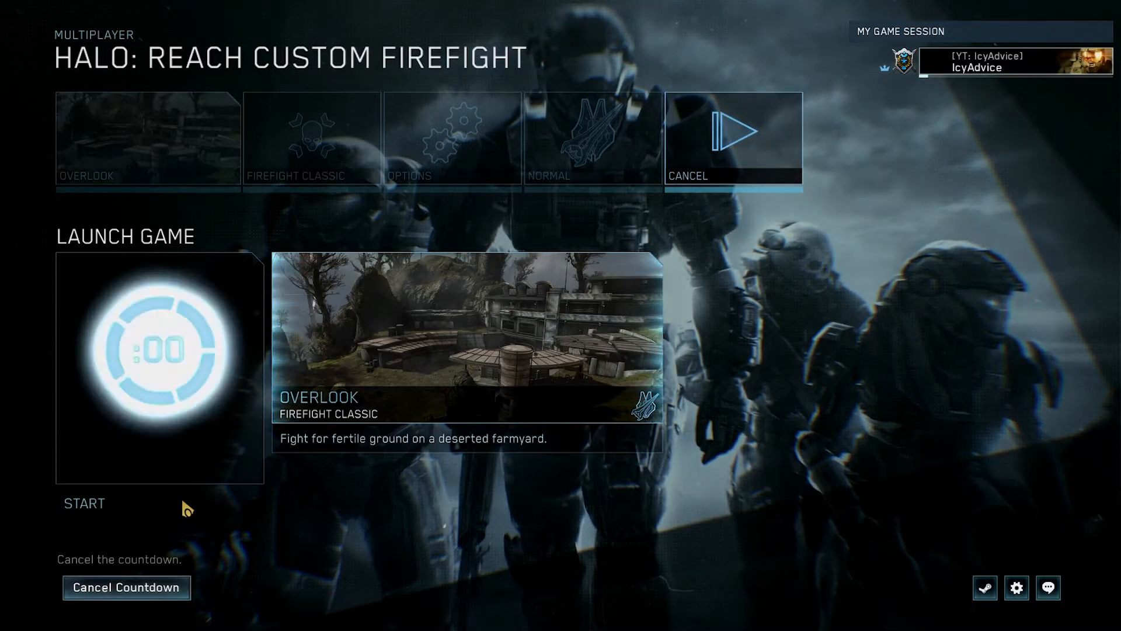
{"action": "key", "text": "alt+Tab"}
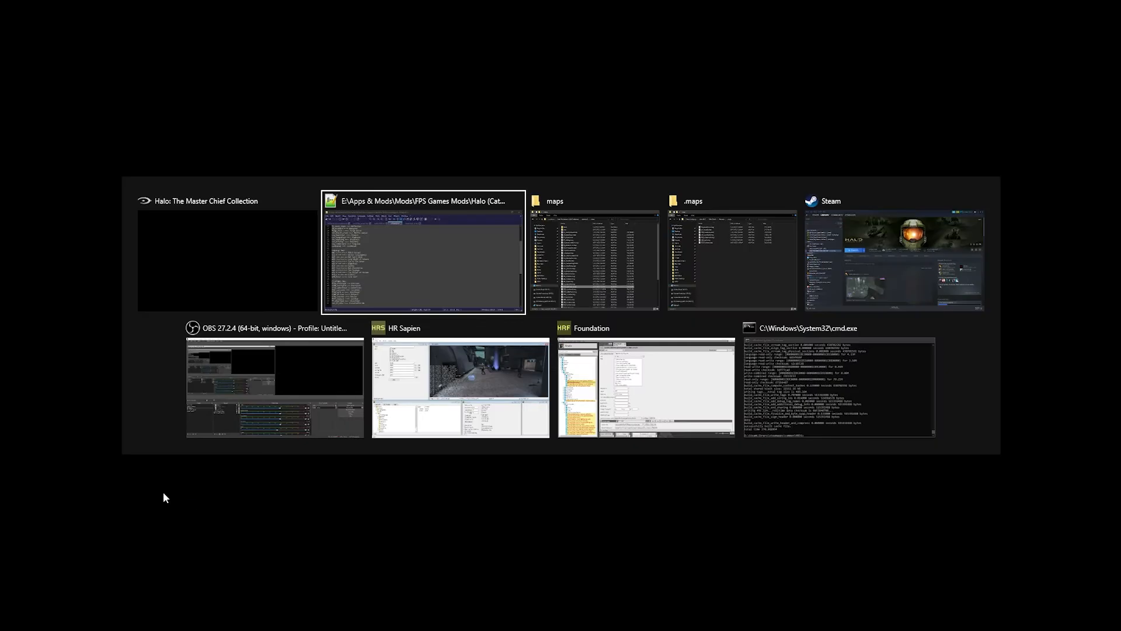
Switch to Notepad++ and review the lives1 script in respawning_ai.hsc, including its survival_mode_lives_set player -1 line
{"action": "left_click", "coordinate": [441, 270]}
{"action": "left_click", "coordinate": [590, 228]}
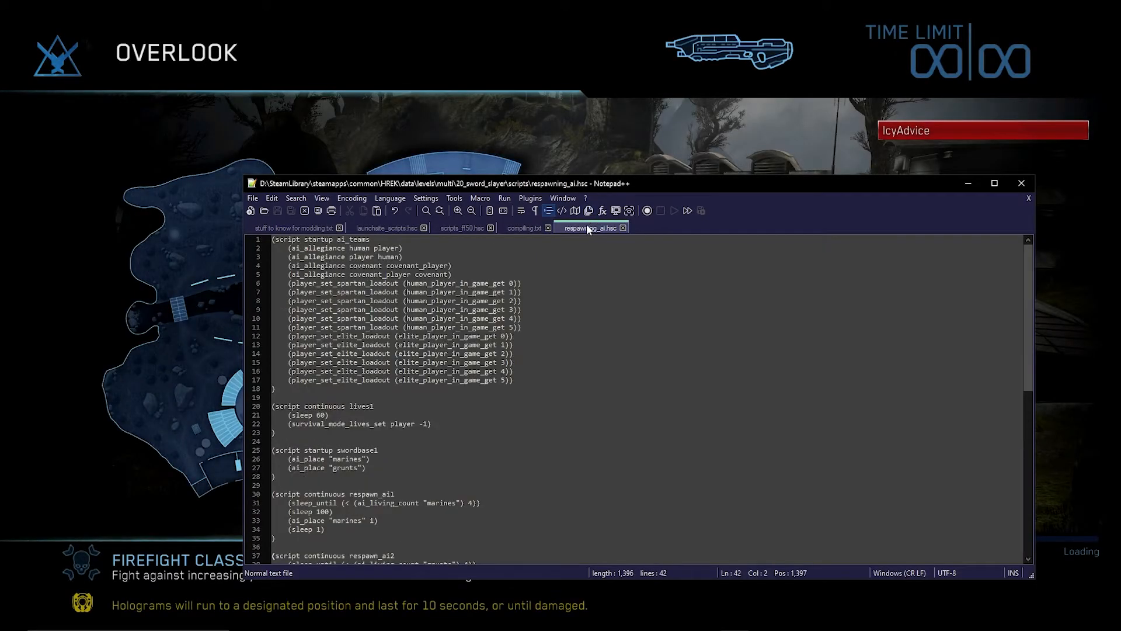
{"action": "left_click_drag", "start_coordinate": [302, 434], "coordinate": [302, 407]}
{"action": "left_click", "coordinate": [299, 432]}
{"action": "left_click_drag", "start_coordinate": [418, 424], "coordinate": [428, 431]}
{"action": "left_click", "coordinate": [428, 432]}
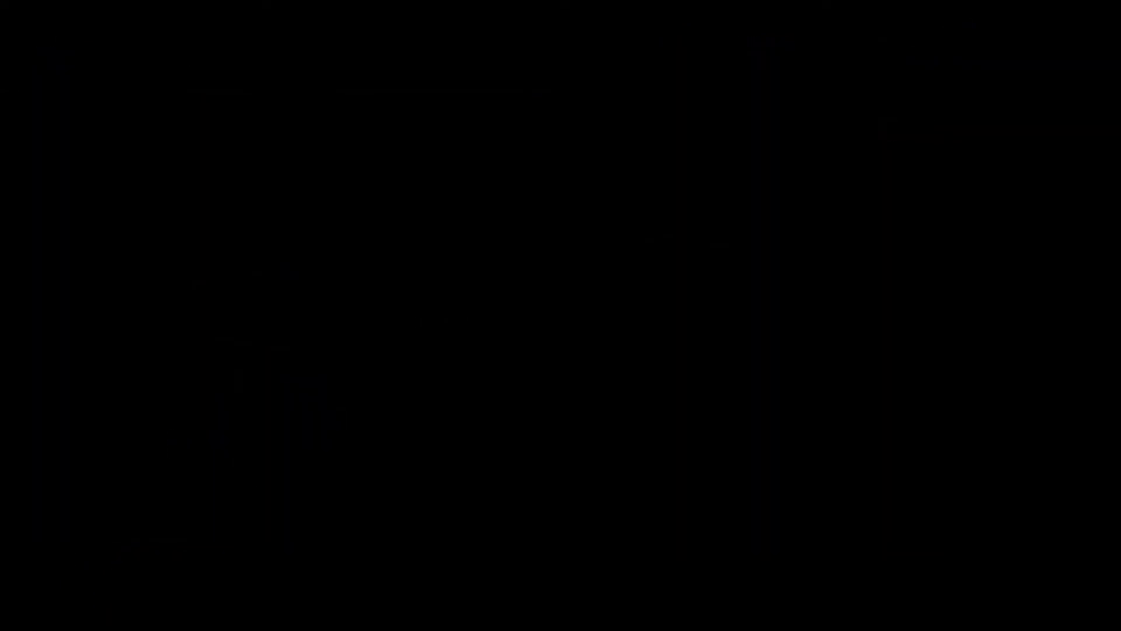
Spawn into the Firefight match with the Recon loadout and lower the system volume to 22
{"action": "key", "text": "l"}
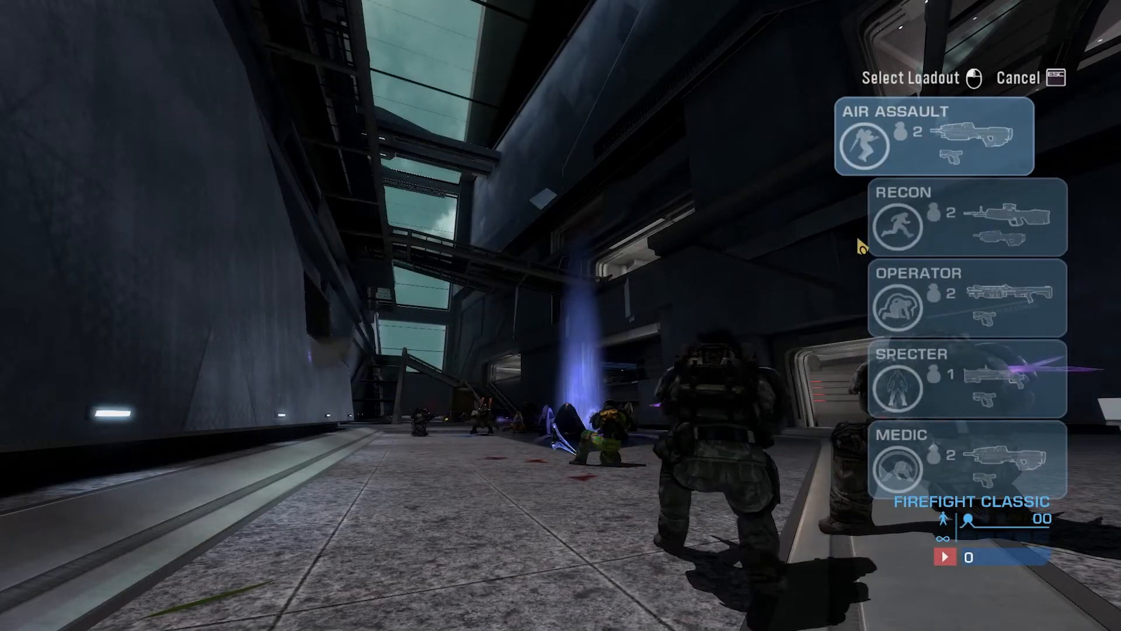
{"action": "left_click", "coordinate": [945, 214]}
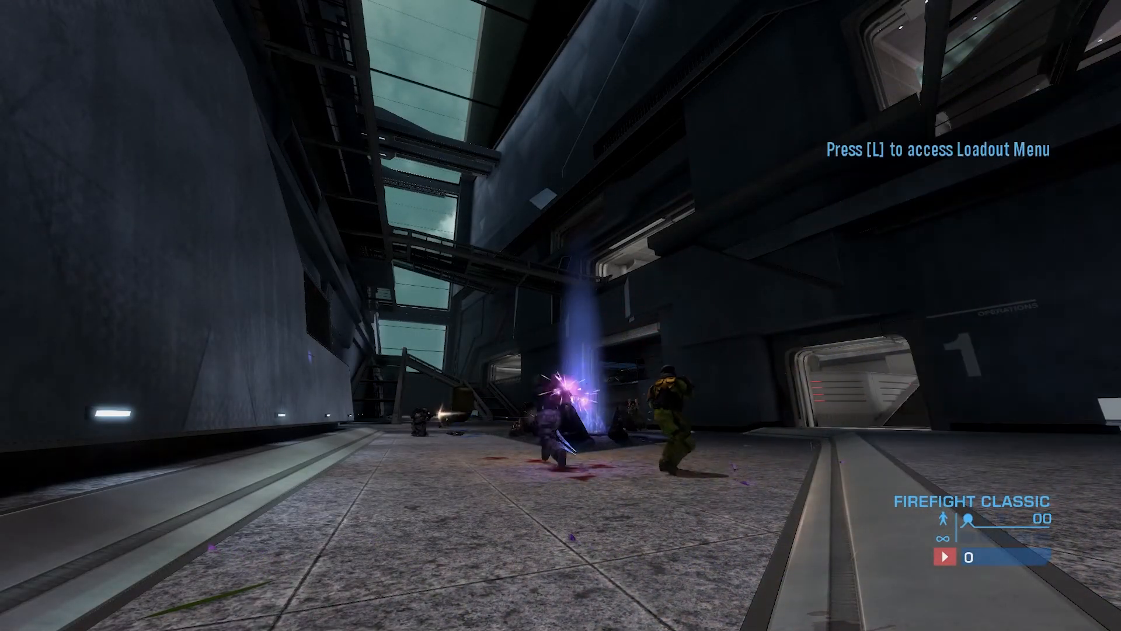
{"action": "key", "text": "XF86AudioLowerVolume"}
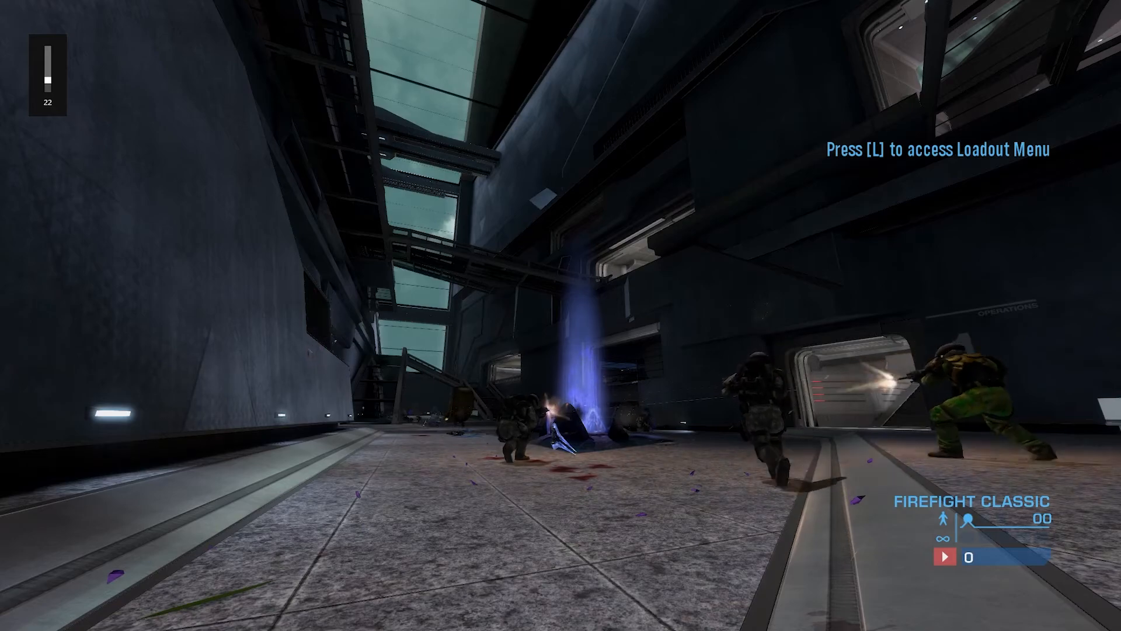
Playtest the map by moving through the Atrium and fighting the Covenant AI alongside the marines with gunfire, grenades and melee
{"action": "key", "text": "w"}
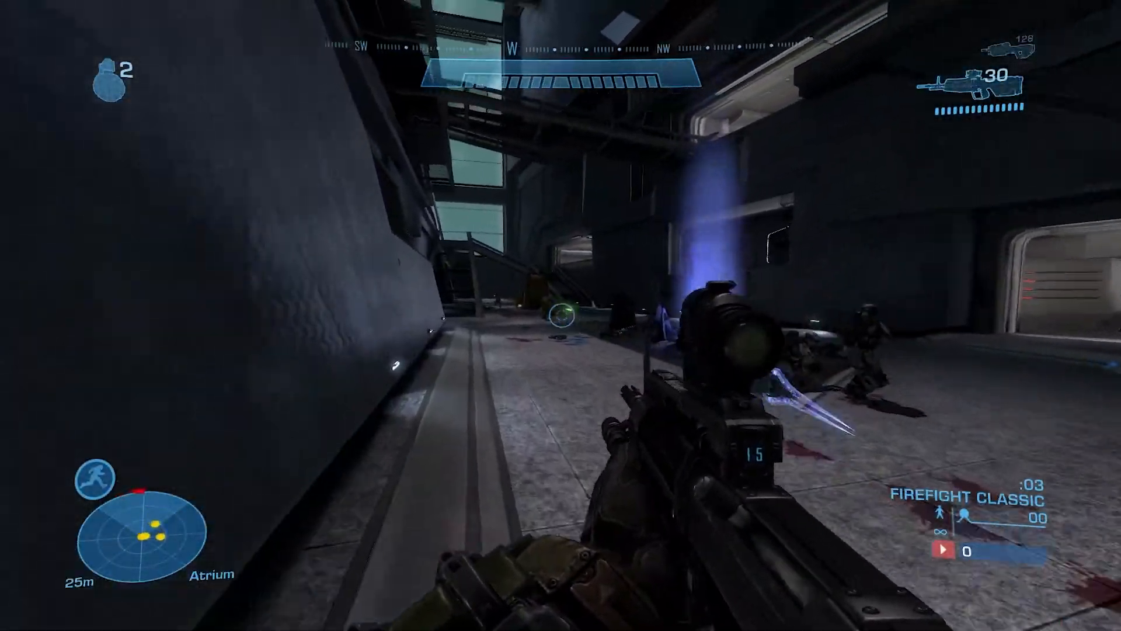
{"action": "left_click", "coordinate": [561, 316]}
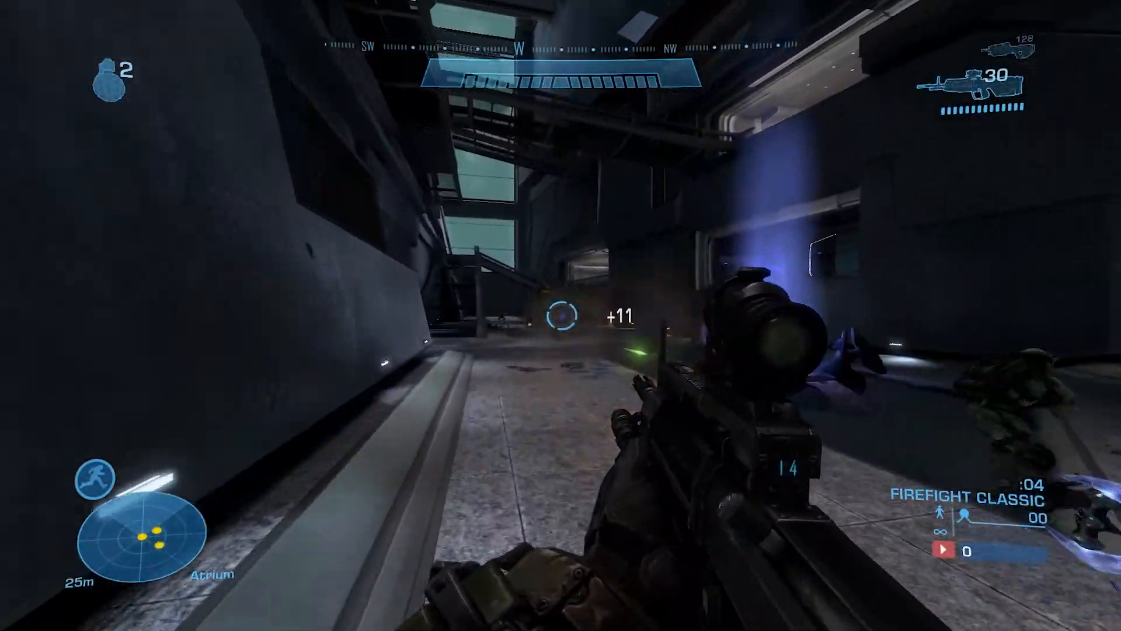
{"action": "key", "text": "w"}
{"action": "key", "text": "q"}
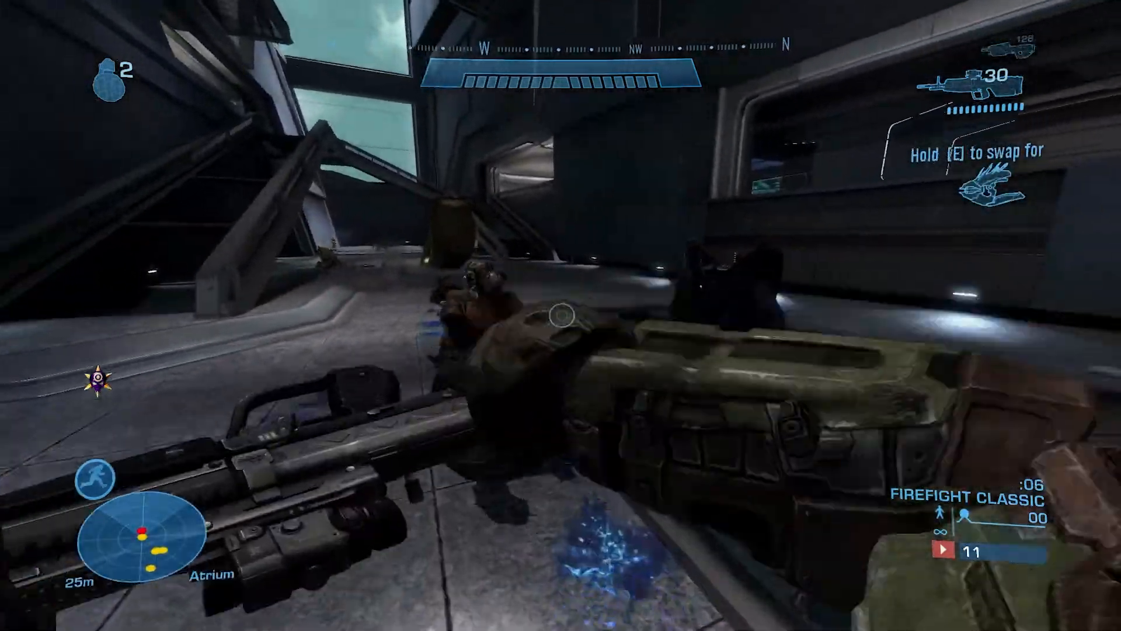
{"action": "key", "text": "g"}
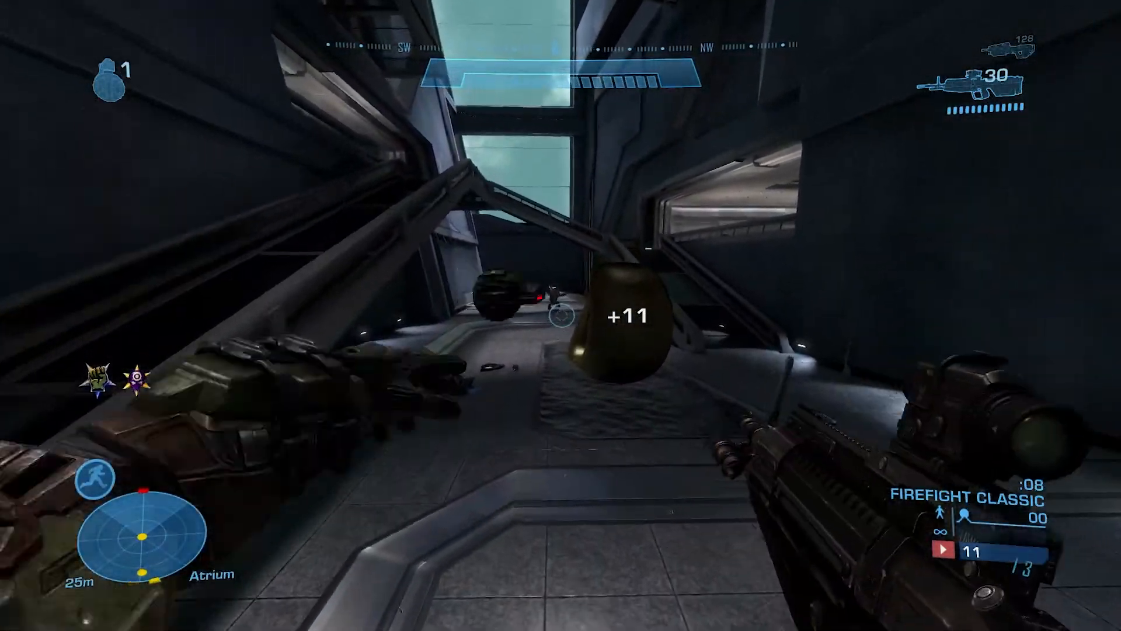
{"action": "key", "text": "w"}
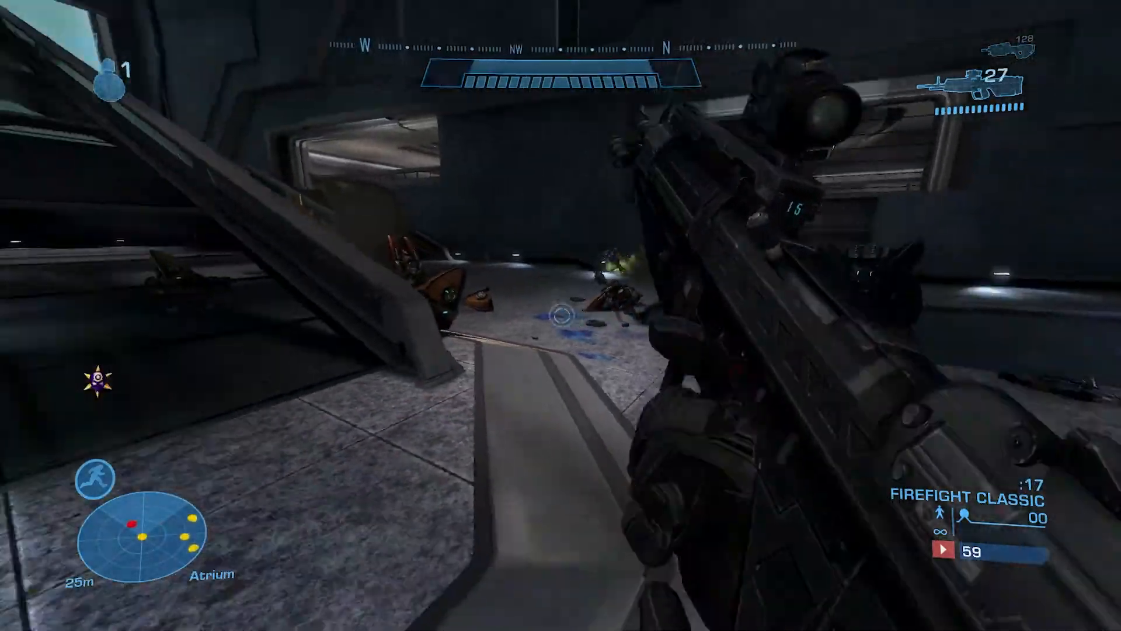
{"action": "key", "text": "w"}
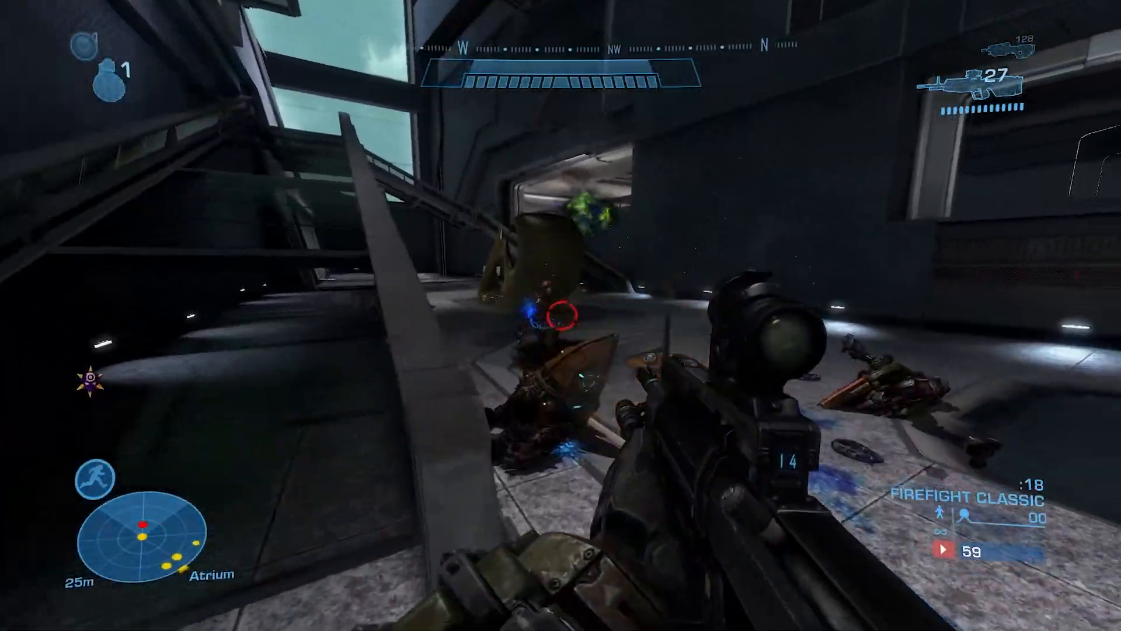
{"action": "key", "text": "r"}
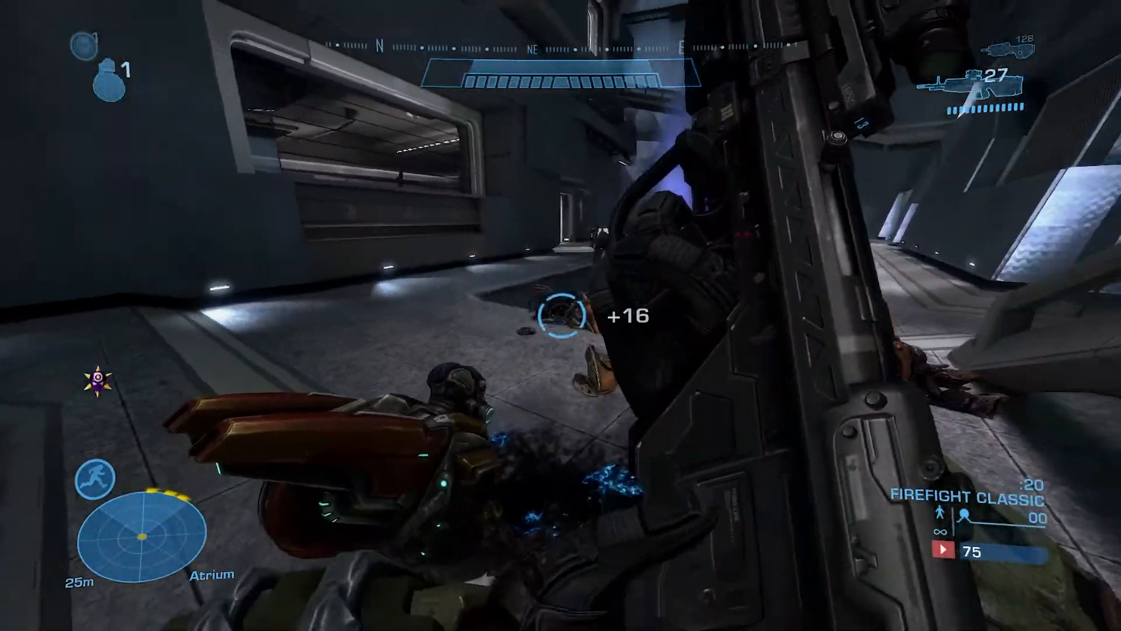
{"action": "key", "text": "q"}
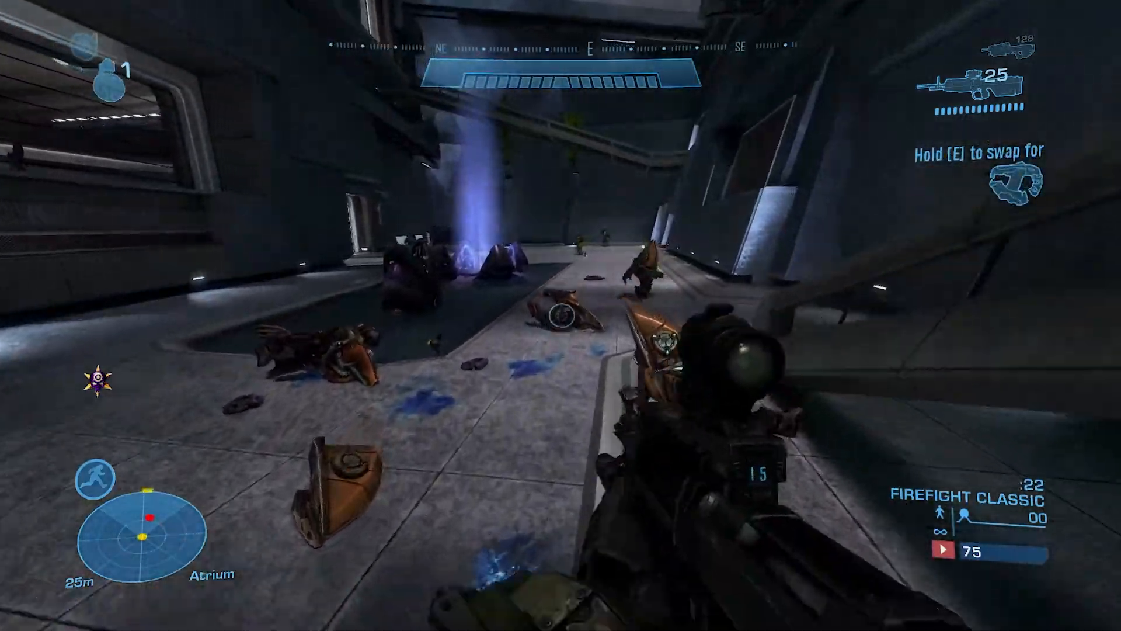